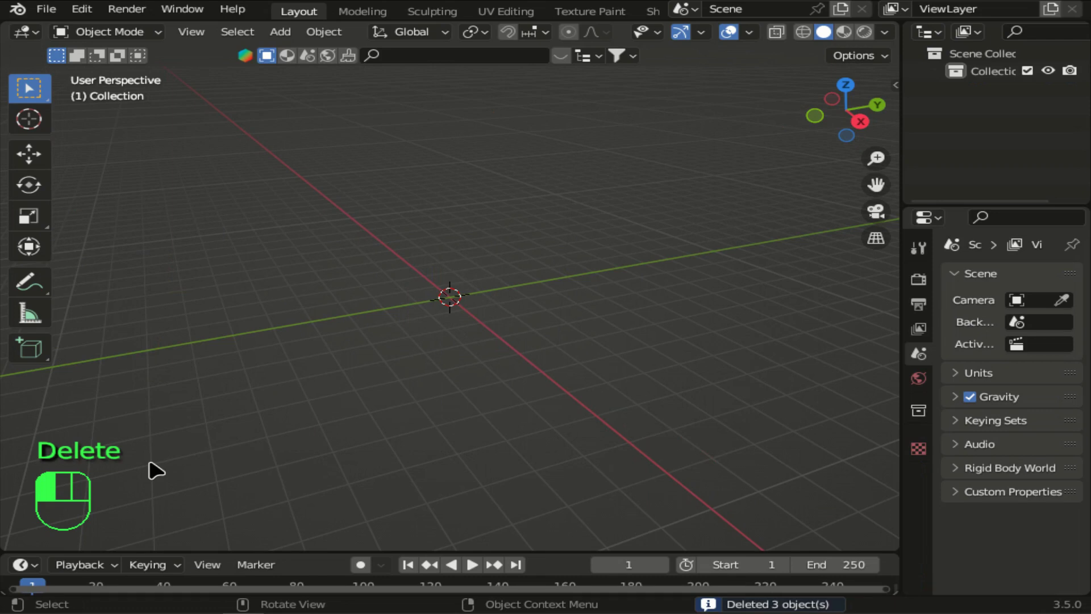
Collapse the timeline area and add a mesh circle with 12 vertices at the scene origin.
{"action": "left_click_drag", "start_coordinate": [1, 551], "coordinate": [1, 580]}
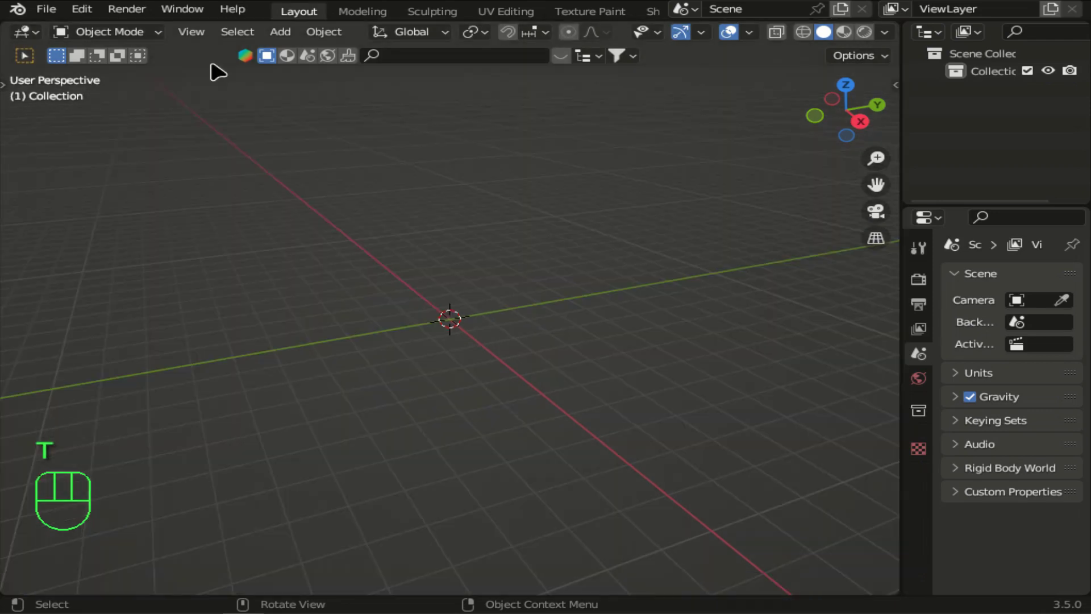
{"action": "left_click", "coordinate": [280, 31]}
{"action": "mouse_move", "coordinate": [319, 52]}
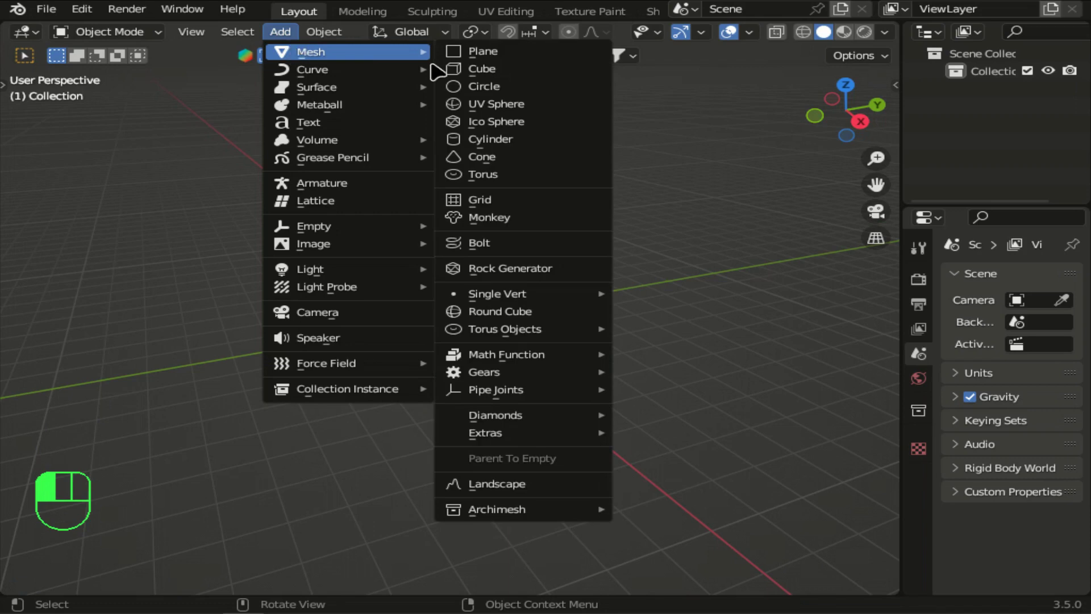
{"action": "left_click", "coordinate": [523, 86]}
{"action": "left_click", "coordinate": [131, 580]}
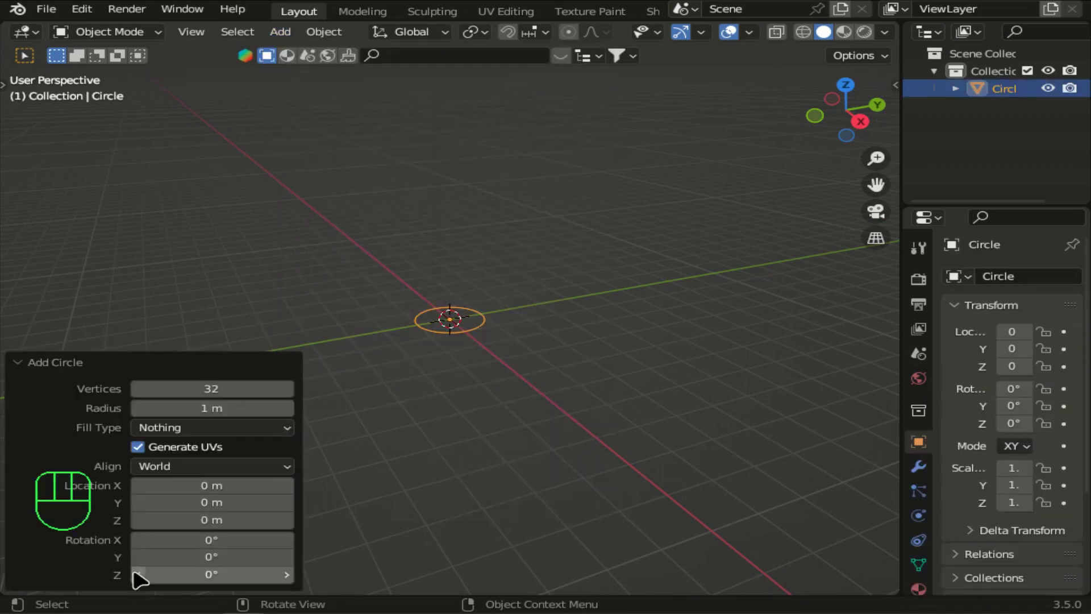
{"action": "left_click", "coordinate": [209, 390]}
{"action": "type", "text": "12"}
{"action": "key", "text": "Return"}
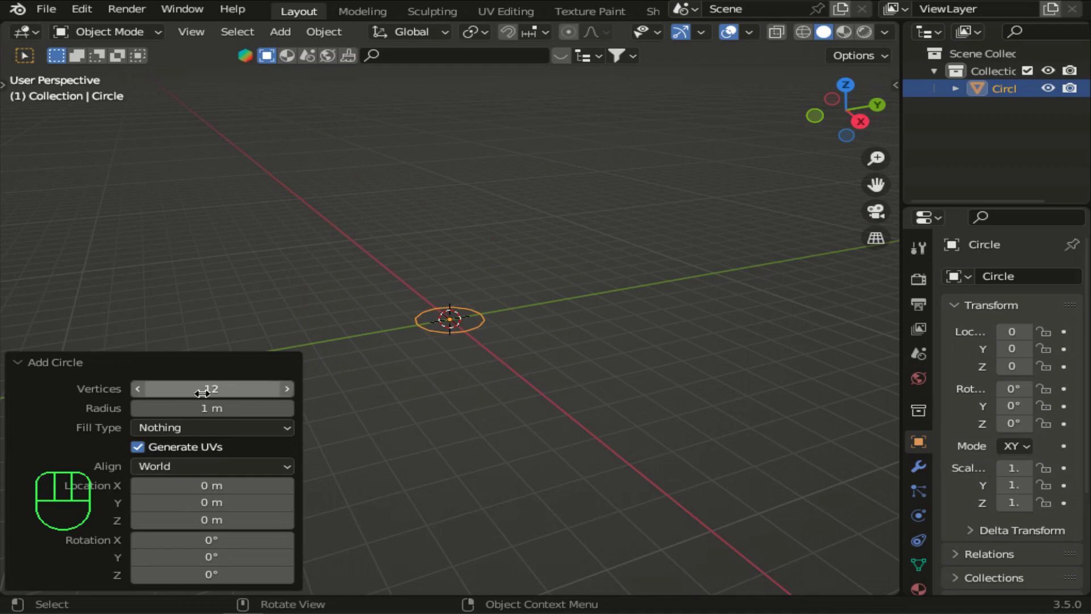
{"action": "key", "text": "Return"}
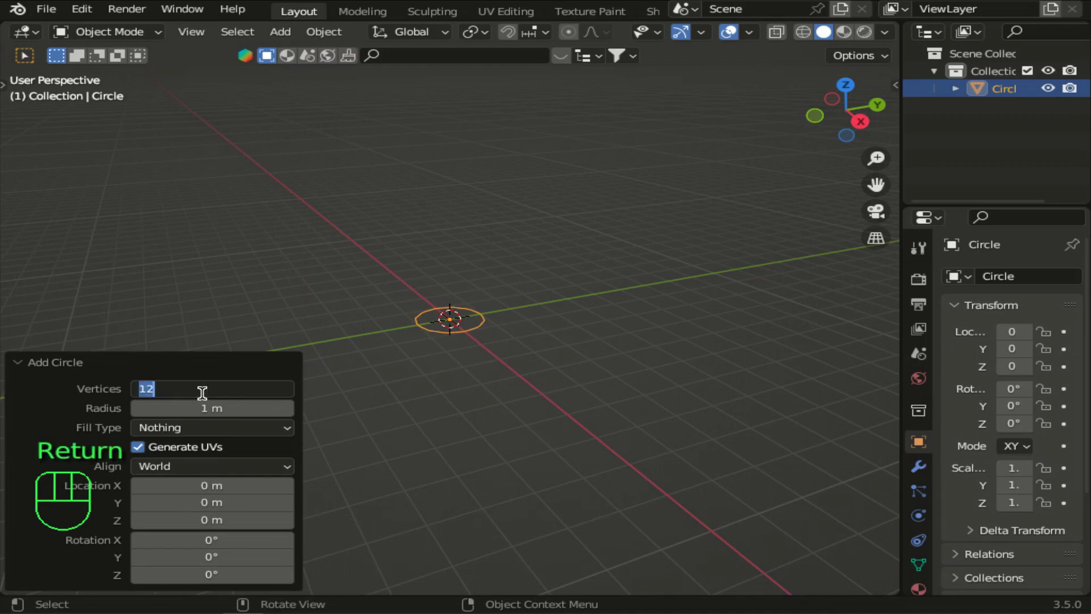
{"action": "key", "text": "Return"}
{"action": "left_click", "coordinate": [381, 421]}
In Edit Mode, extrude the circle's outline inward into a flat ring, scaling the new edges to about 0.865.
{"action": "left_click_drag", "start_coordinate": [887, 154], "coordinate": [886, 189]}
{"action": "left_click_drag", "start_coordinate": [114, 127], "coordinate": [824, 562]}
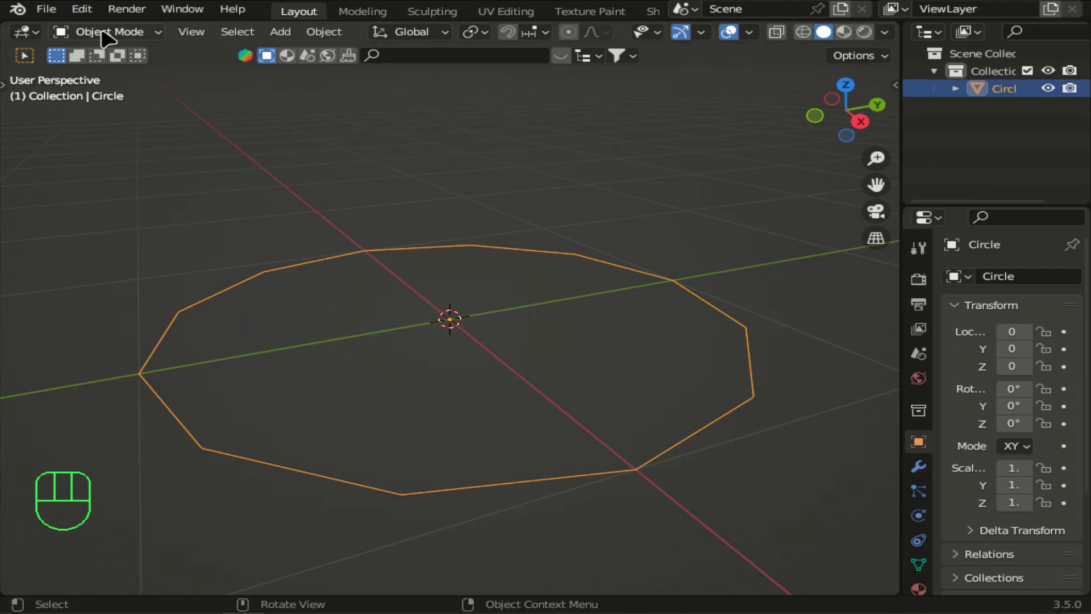
{"action": "left_click", "coordinate": [101, 31]}
{"action": "left_click", "coordinate": [109, 71]}
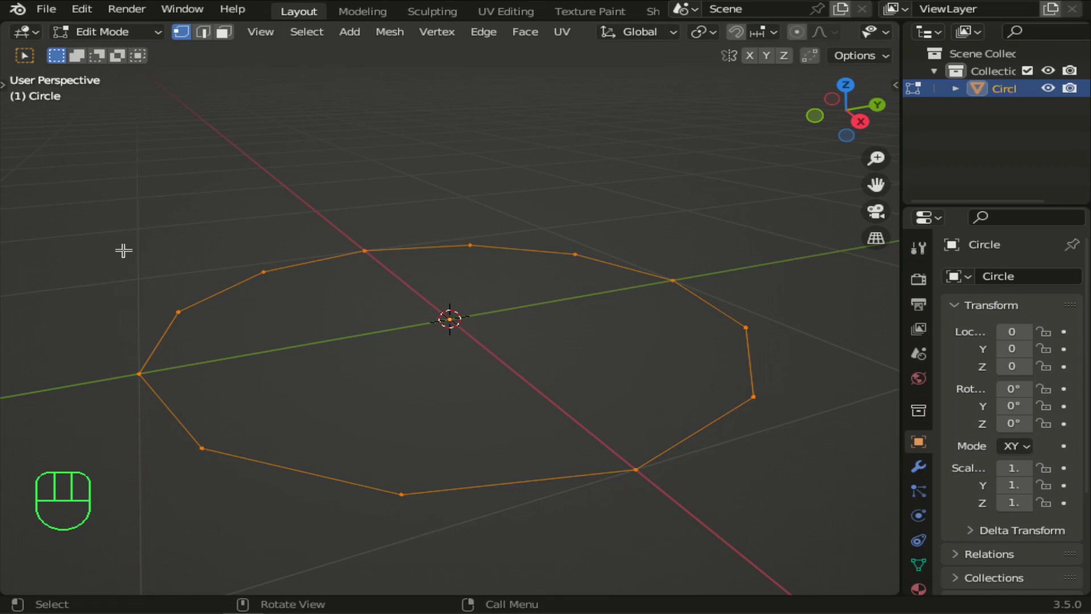
{"action": "key", "text": "e"}
{"action": "key", "text": "s"}
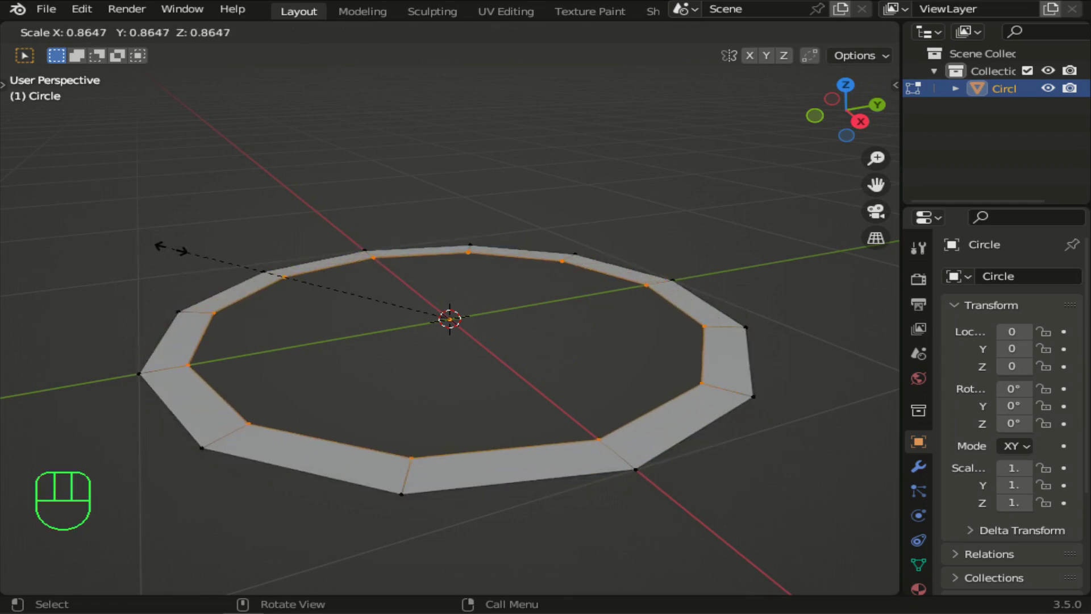
{"action": "left_click", "coordinate": [171, 249]}
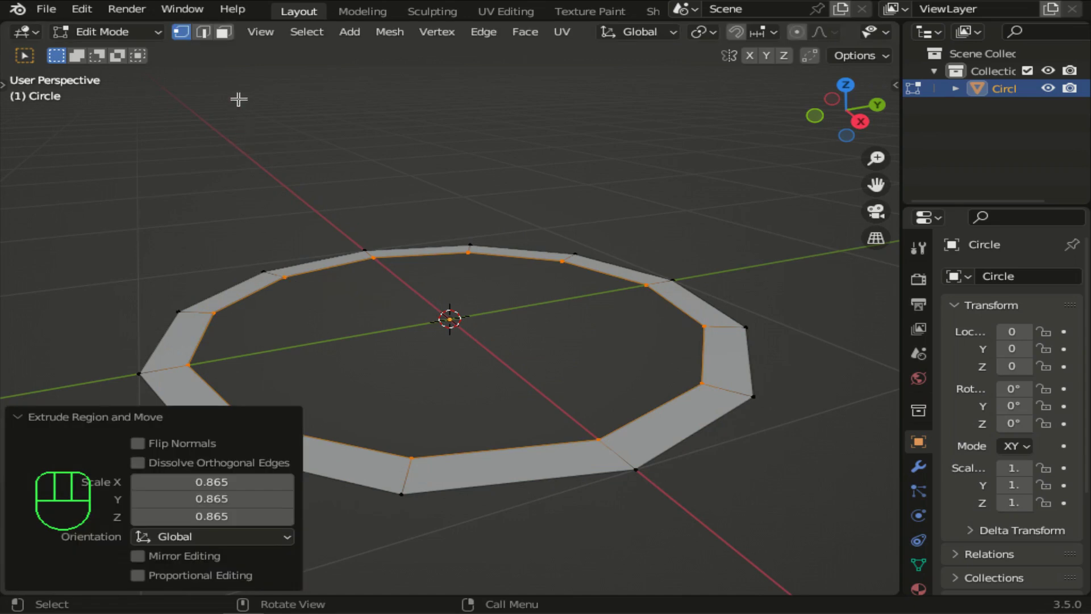
Select every second face of the ring with Checker Deselect and separate the selection into its own object.
{"action": "left_click", "coordinate": [226, 32]}
{"action": "left_click_drag", "start_coordinate": [116, 175], "coordinate": [806, 516]}
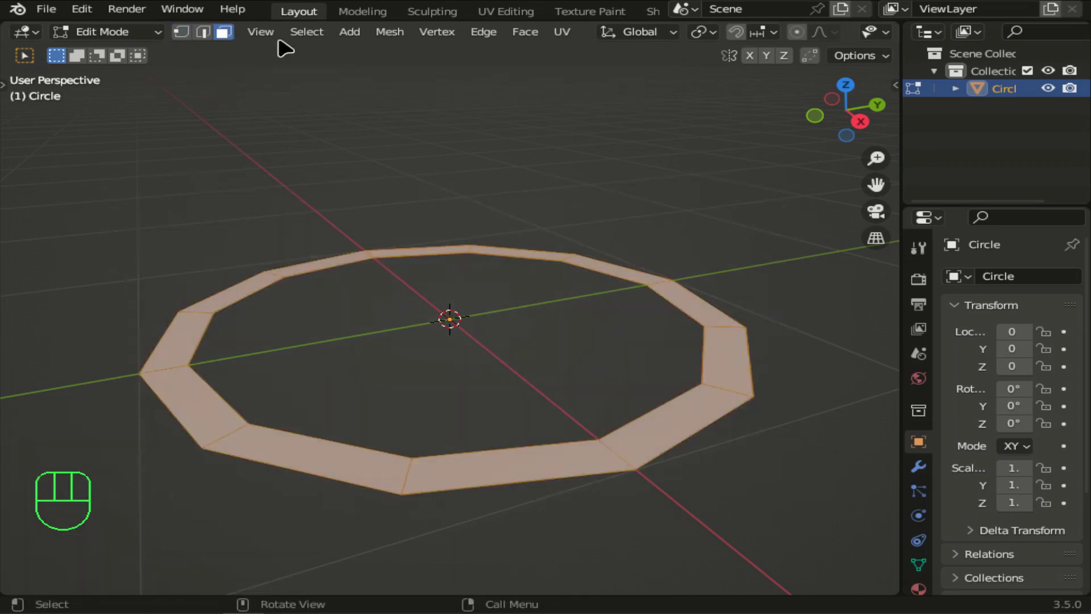
{"action": "left_click", "coordinate": [309, 32]}
{"action": "mouse_move", "coordinate": [351, 157]}
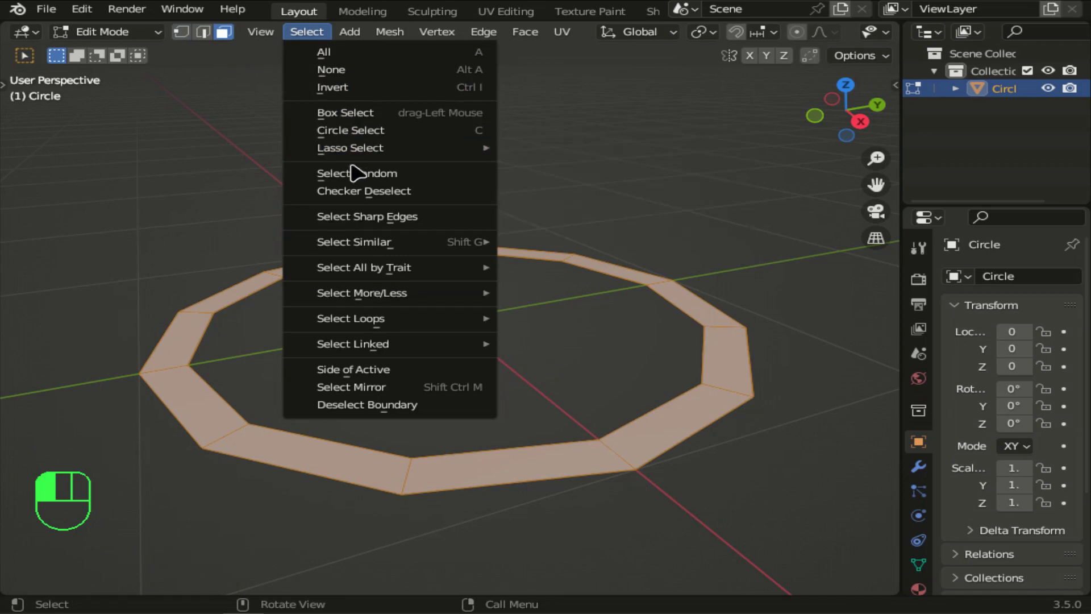
{"action": "left_click", "coordinate": [363, 191]}
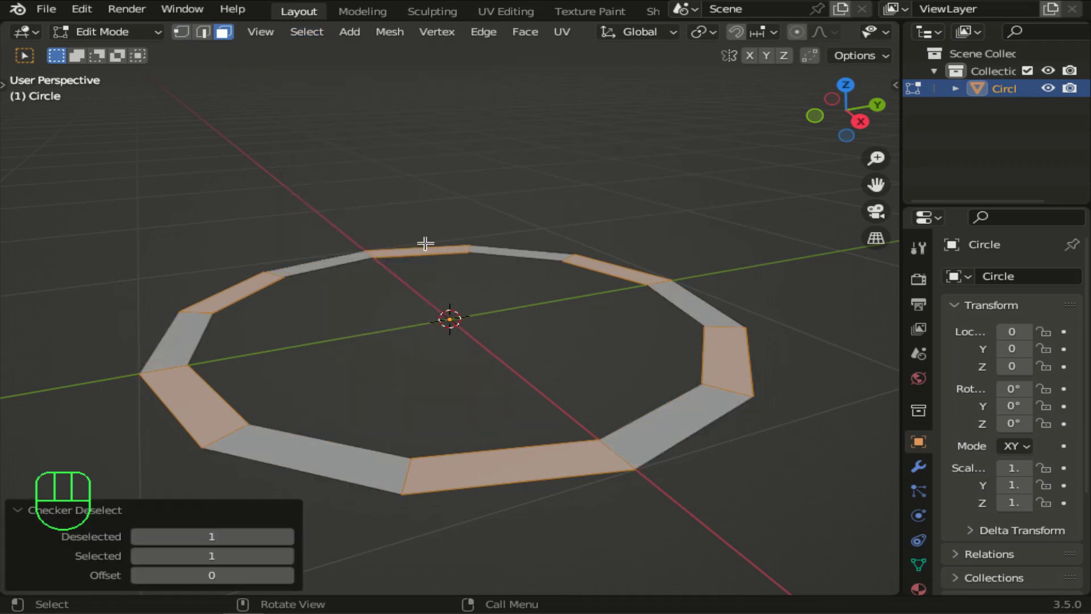
{"action": "key", "text": "p"}
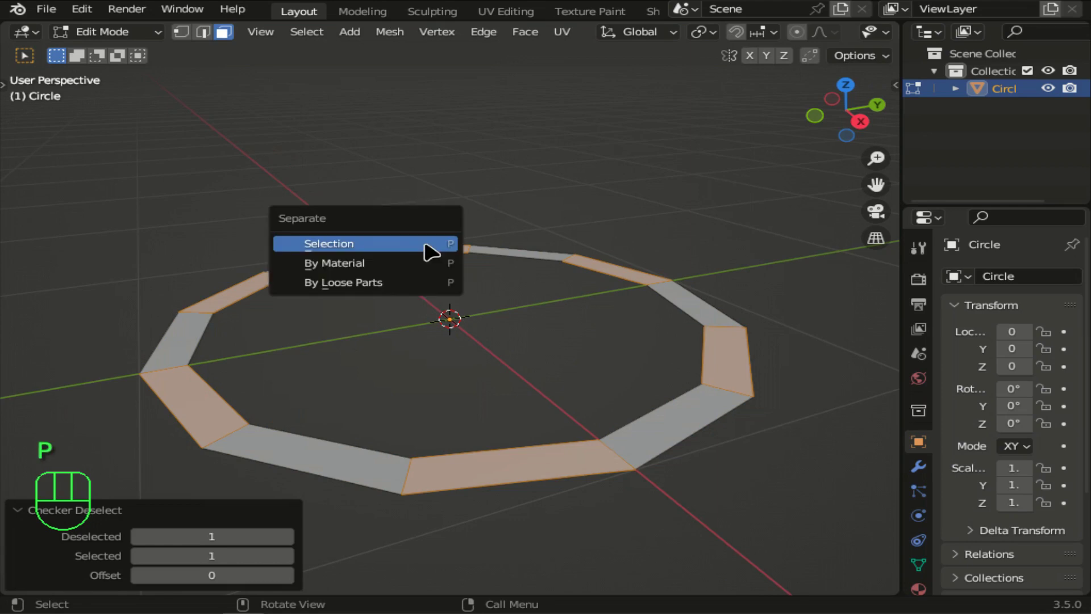
{"action": "left_click", "coordinate": [430, 244]}
Return to Object Mode and join the two sets of ring faces back into one object.
{"action": "left_click", "coordinate": [145, 38]}
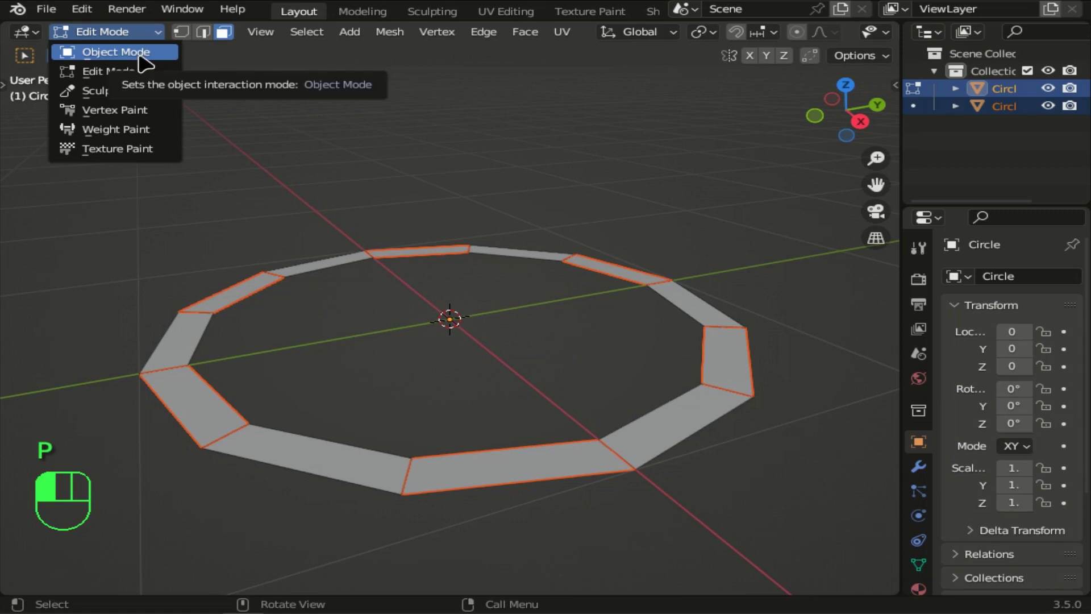
{"action": "left_click", "coordinate": [139, 56]}
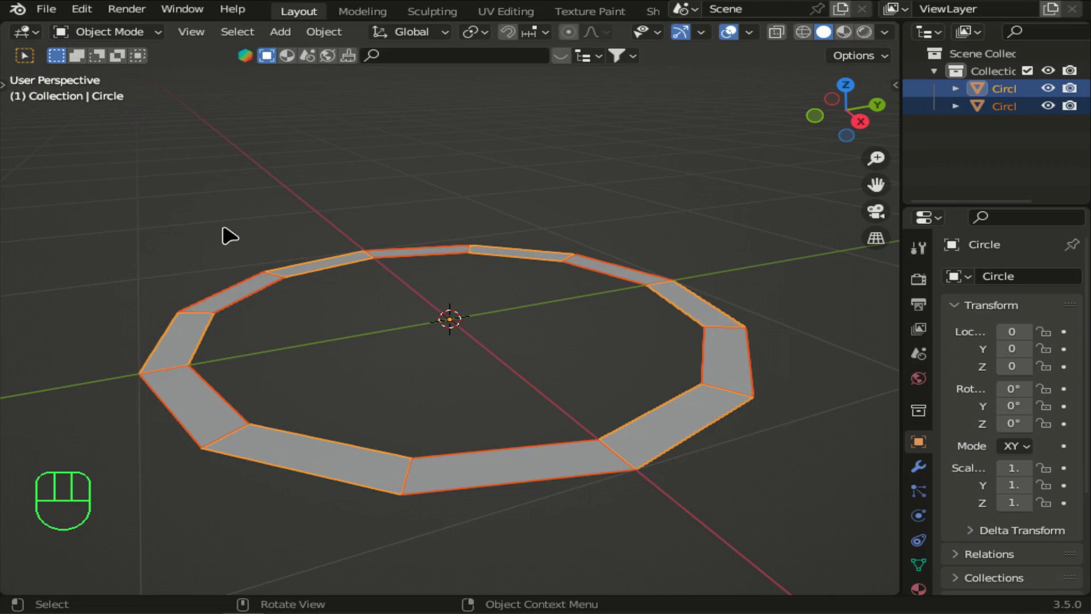
{"action": "key", "text": "ctrl+j"}
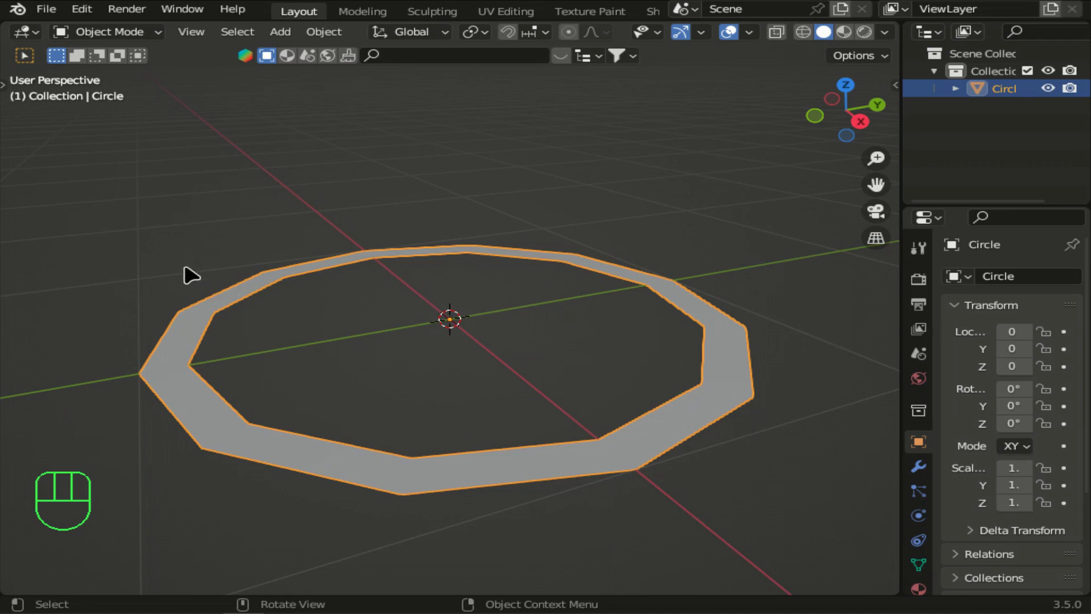
In Edit Mode, extrude all faces of the ring upward by about 0.206 m along Z.
{"action": "left_click", "coordinate": [142, 32]}
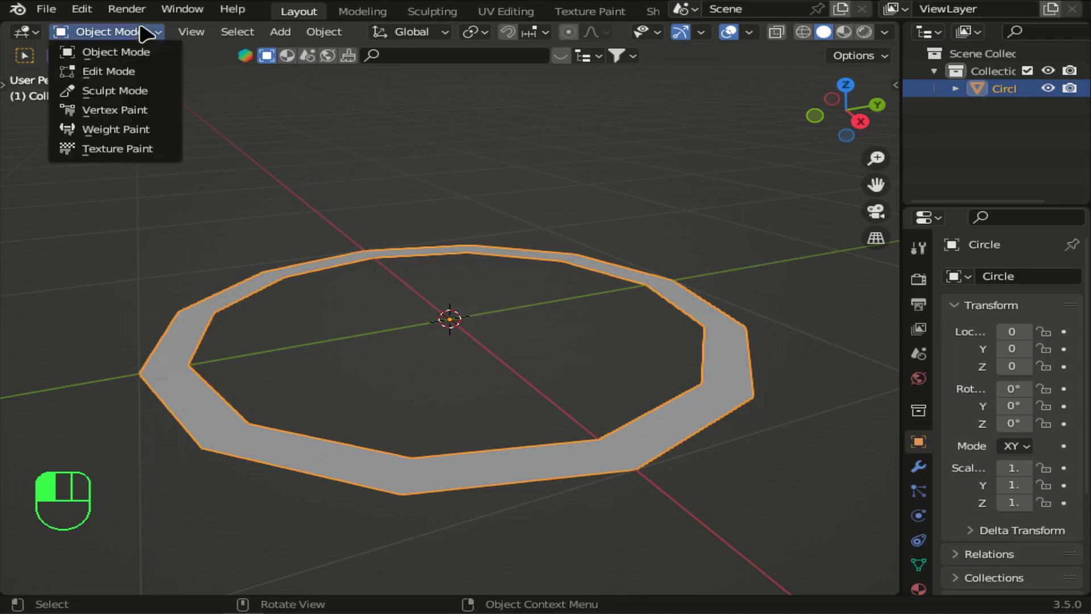
{"action": "left_click", "coordinate": [127, 70]}
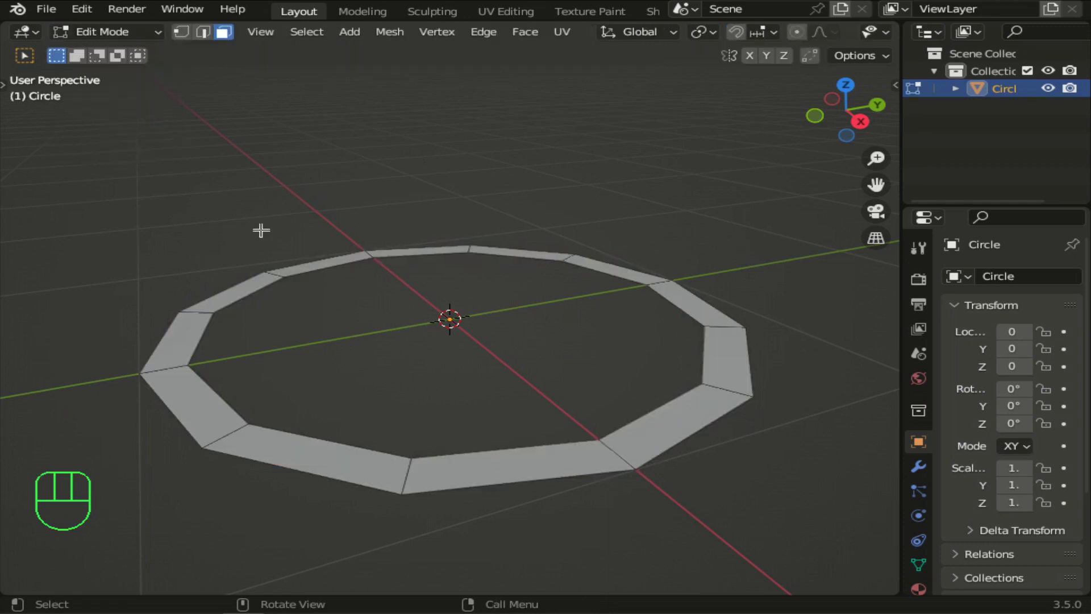
{"action": "mouse_move", "coordinate": [96, 180]}
{"action": "left_mouse_down"}
{"action": "mouse_move", "coordinate": [416, 377]}
{"action": "mouse_move", "coordinate": [850, 516]}
{"action": "left_mouse_up"}
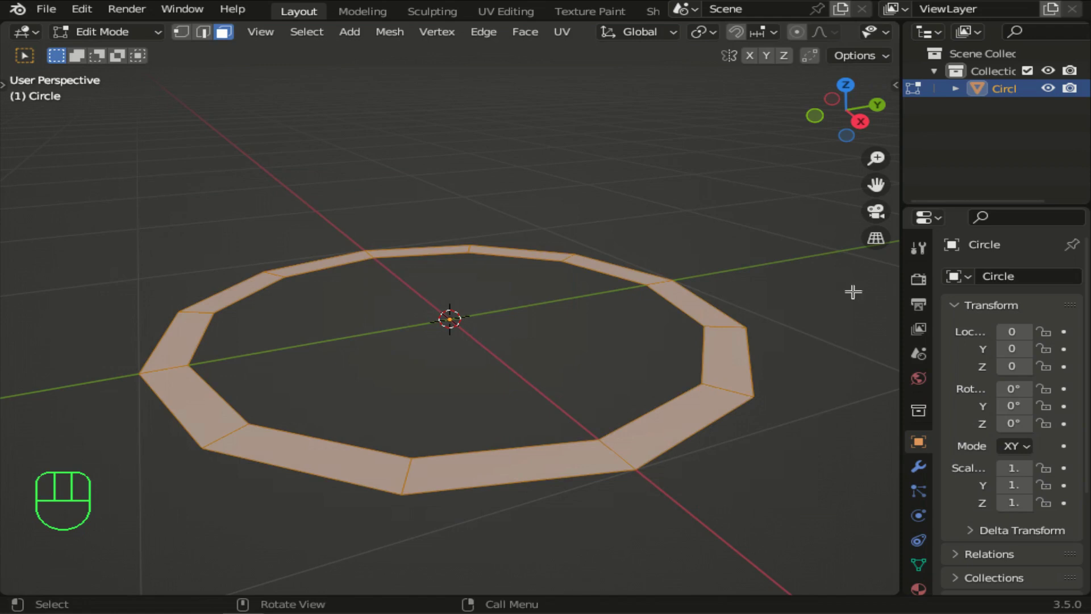
{"action": "left_click", "coordinate": [861, 121]}
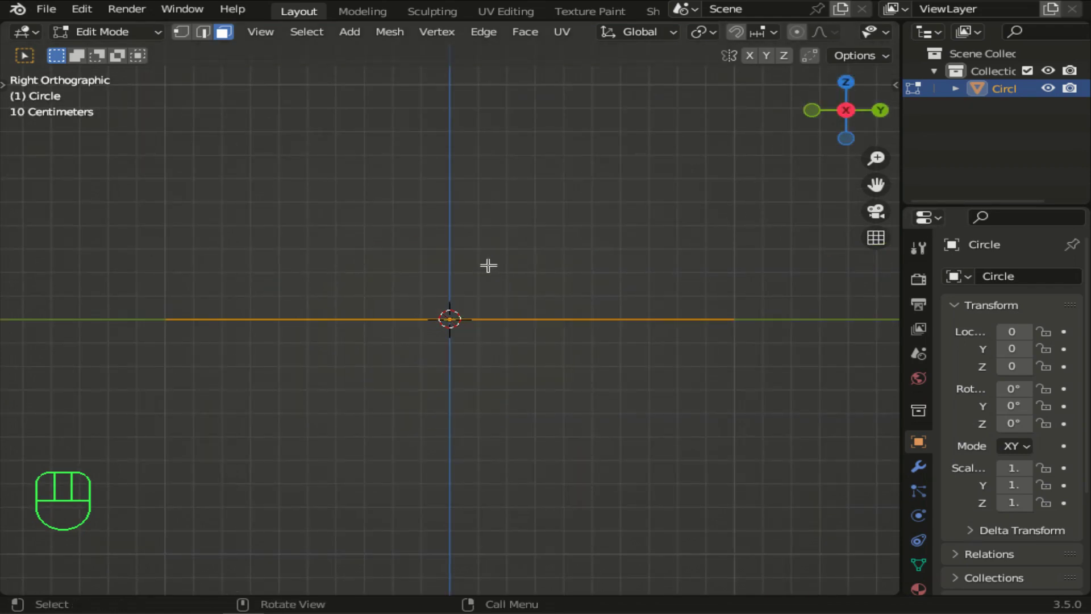
{"action": "key", "text": "e"}
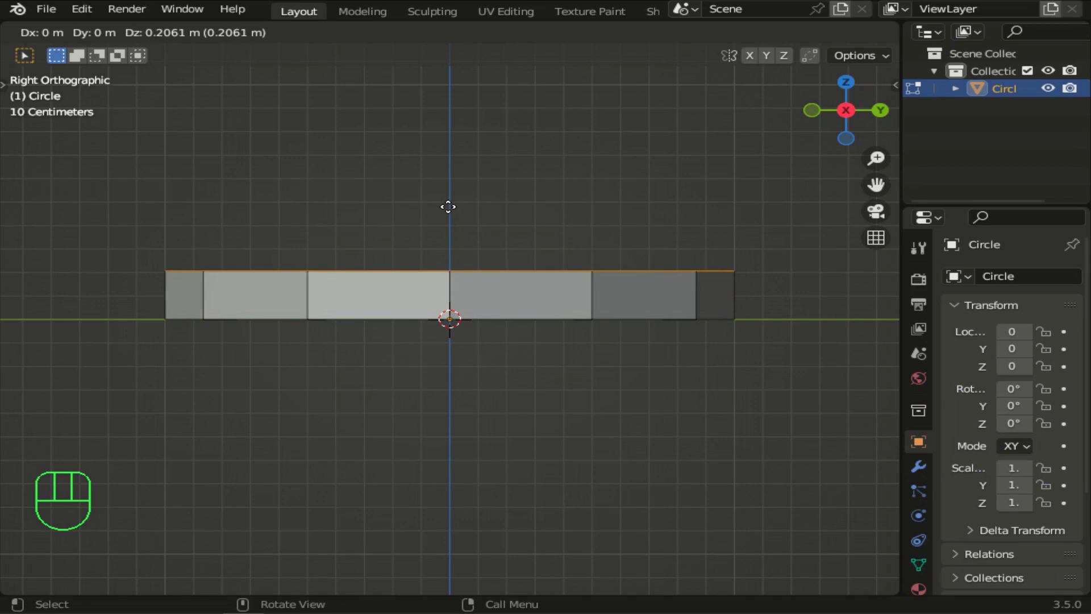
{"action": "left_click", "coordinate": [448, 207]}
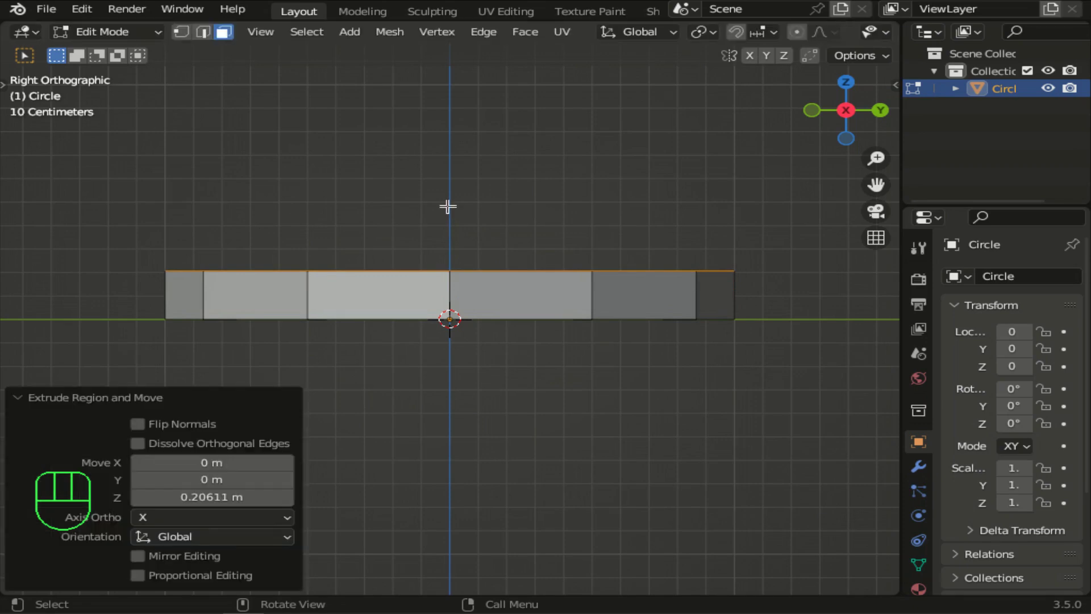
{"action": "left_click_drag", "start_coordinate": [846, 110], "coordinate": [846, 131]}
{"action": "left_click", "coordinate": [122, 199]}
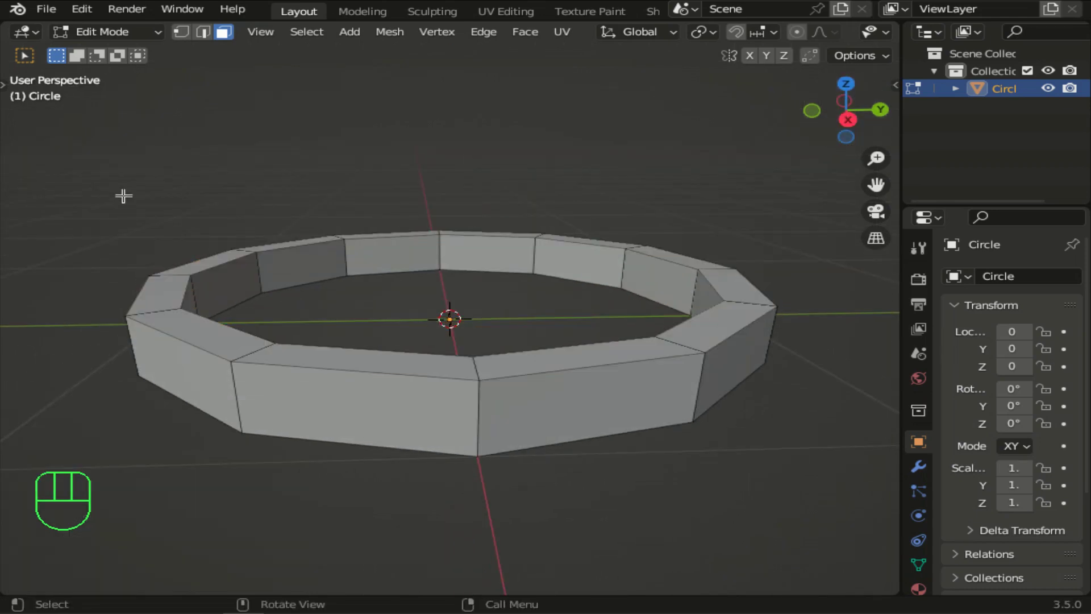
In Object Mode, add a Bevel modifier with 2 segments to the ring and widen the modifier settings area.
{"action": "left_click", "coordinate": [134, 34]}
{"action": "left_click", "coordinate": [108, 49]}
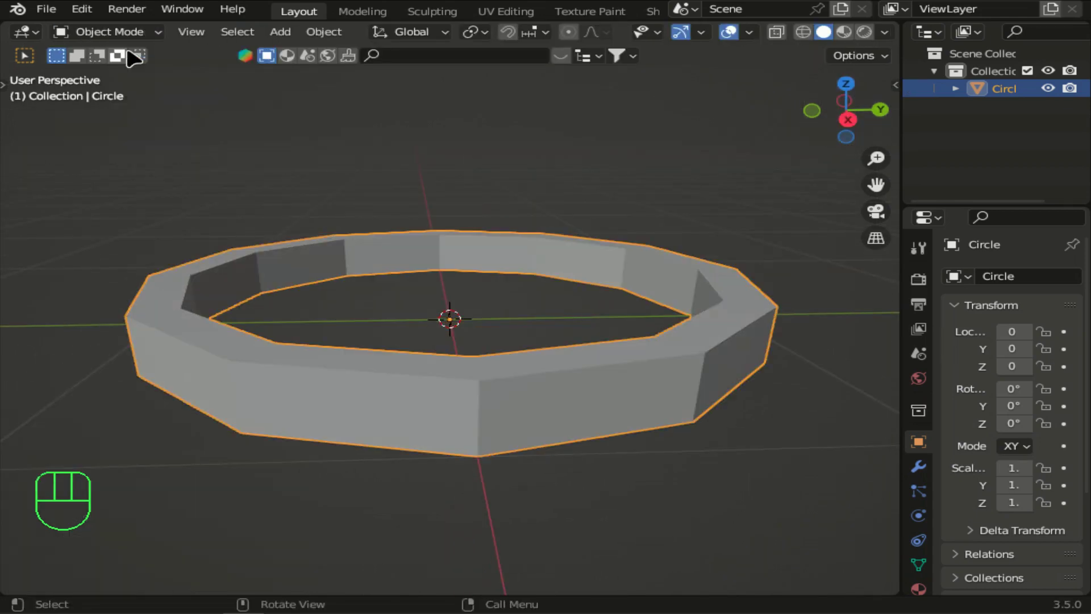
{"action": "left_click", "coordinate": [919, 467]}
{"action": "left_click", "coordinate": [987, 277]}
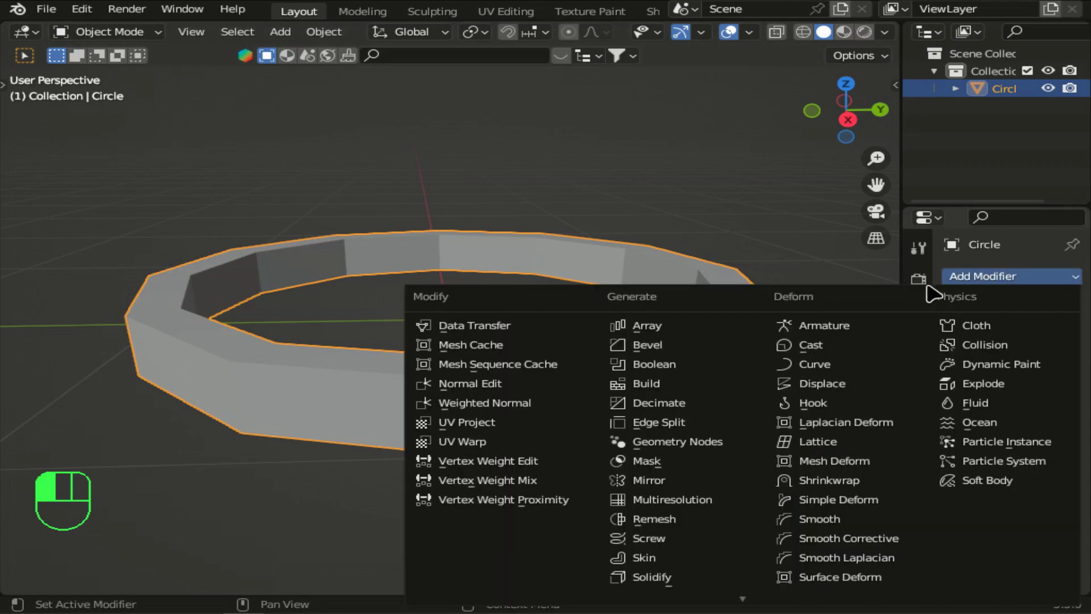
{"action": "left_click", "coordinate": [646, 345]}
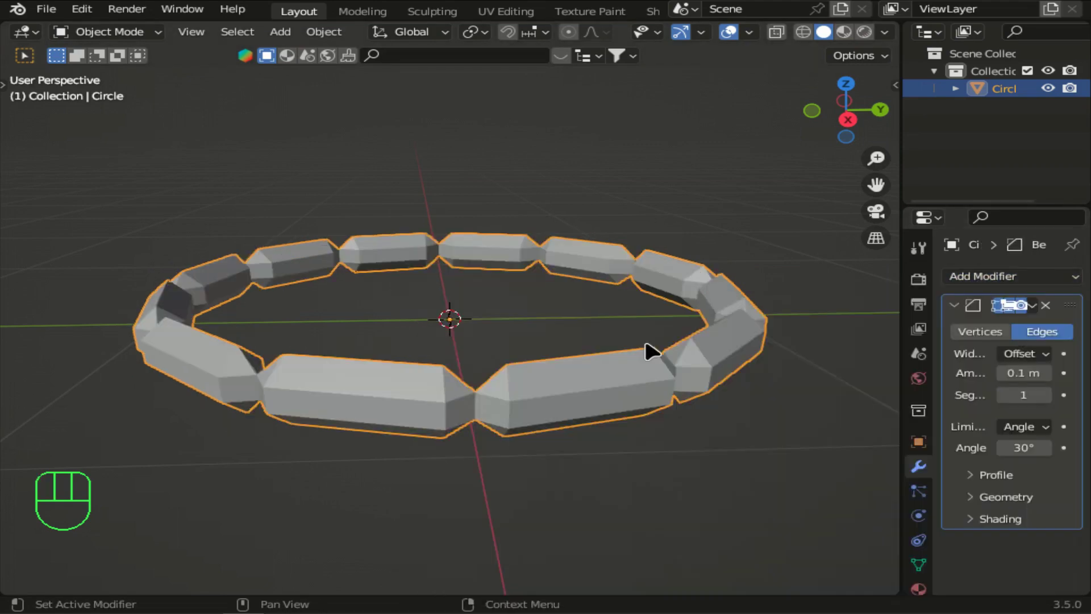
{"action": "left_click_drag", "start_coordinate": [902, 258], "coordinate": [705, 258]}
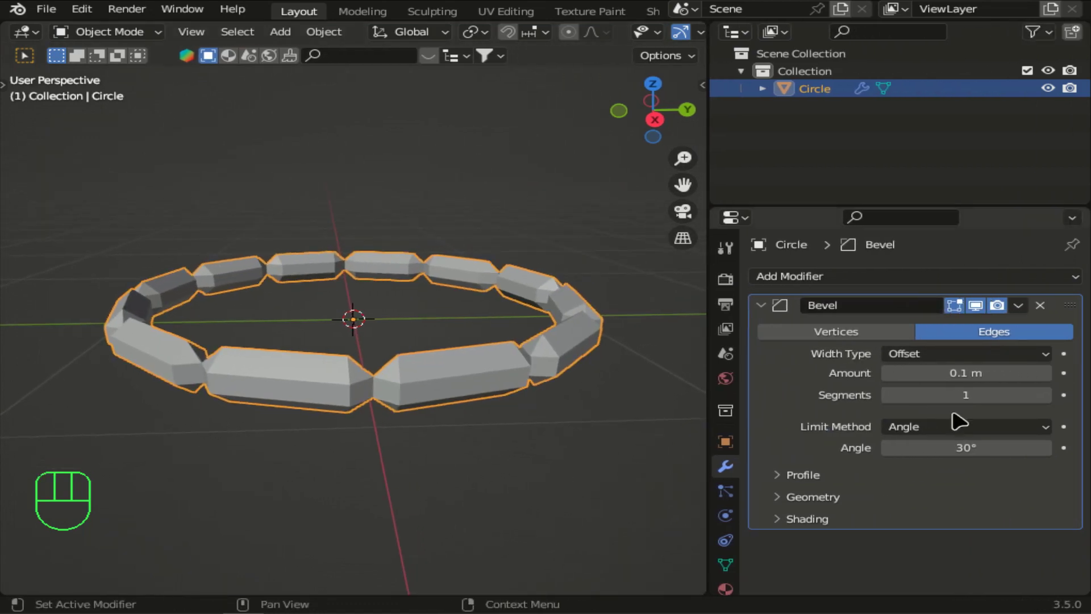
{"action": "left_click", "coordinate": [1046, 395]}
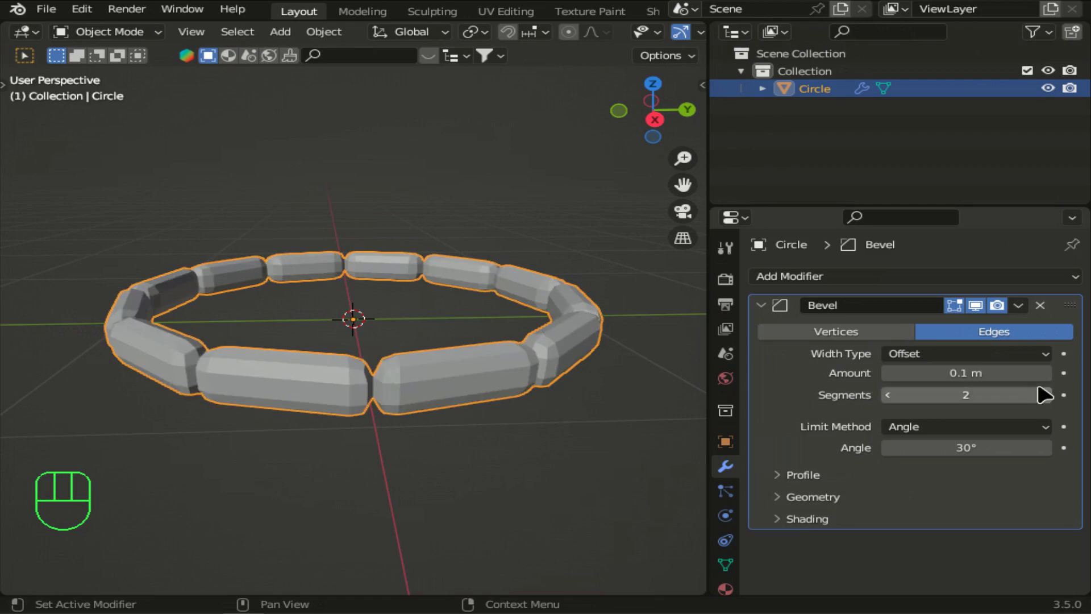
Set the ring's bevel amount to 0.02 m.
{"action": "left_click", "coordinate": [996, 372]}
{"action": "key", "text": "Left"}
{"action": "key", "text": "Left"}
{"action": "key", "text": "BackSpace"}
{"action": "type", "text": "02"}
{"action": "key", "text": "Return"}
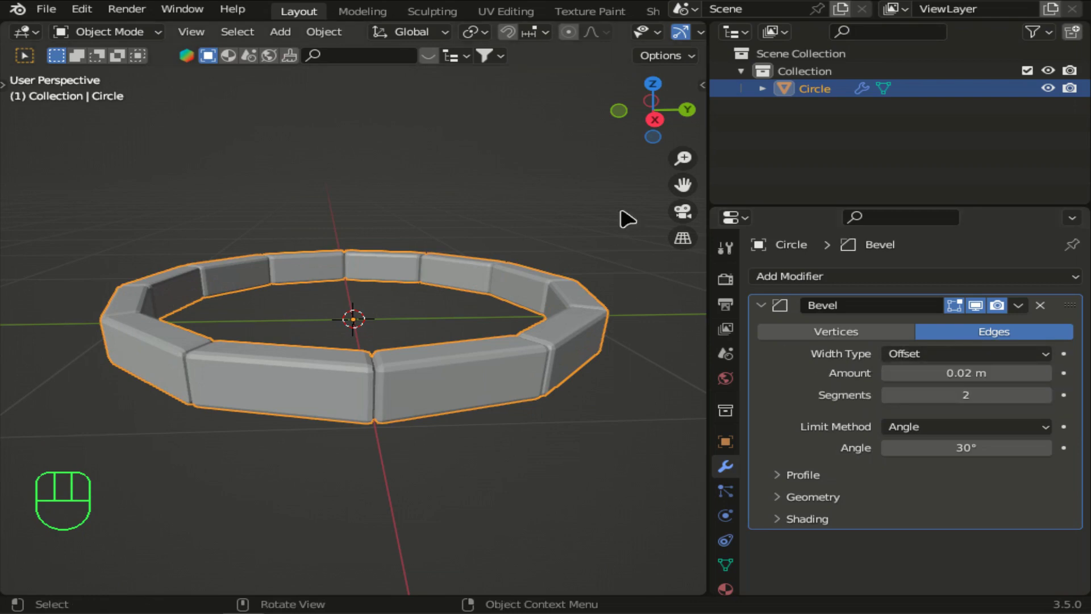
Duplicate the ring and stack the copy directly on top, about 0.205 m higher along Z.
{"action": "left_click", "coordinate": [654, 119]}
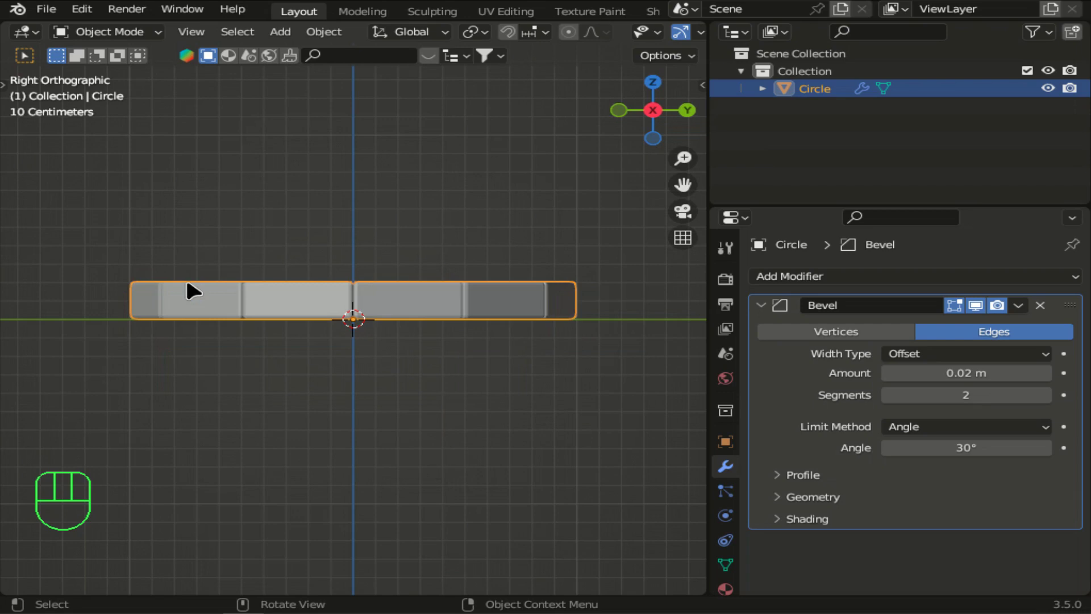
{"action": "key", "text": "shift+d"}
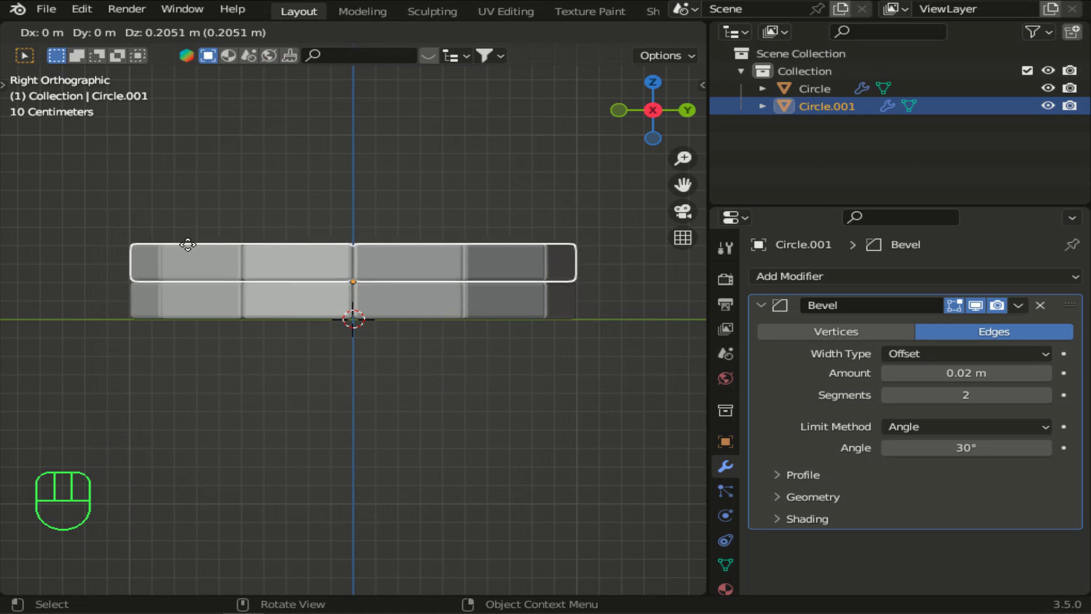
{"action": "left_click", "coordinate": [188, 245]}
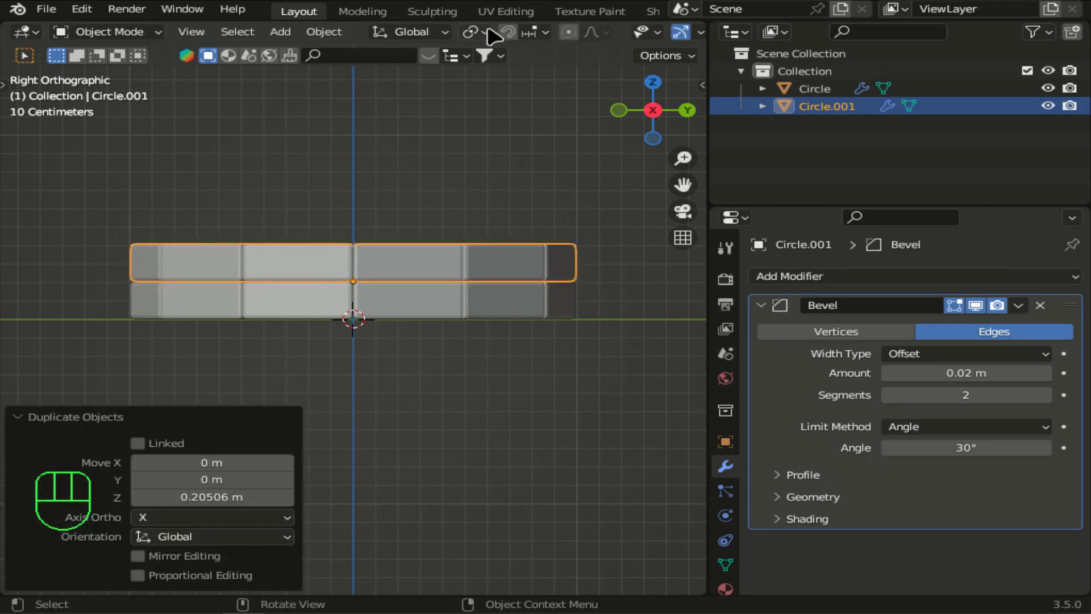
{"action": "left_click_drag", "start_coordinate": [705, 152], "coordinate": [942, 204]}
{"action": "left_click", "coordinate": [851, 329]}
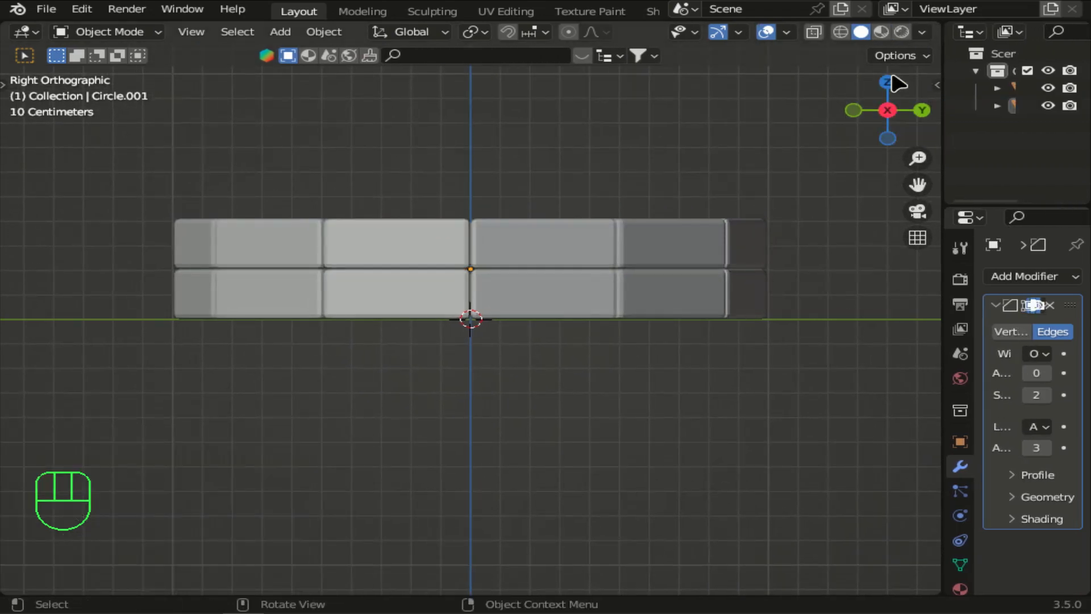
Rotate the upper ring about -14.6° around Z in top view so its joints are staggered against the ring below.
{"action": "left_click", "coordinate": [888, 82]}
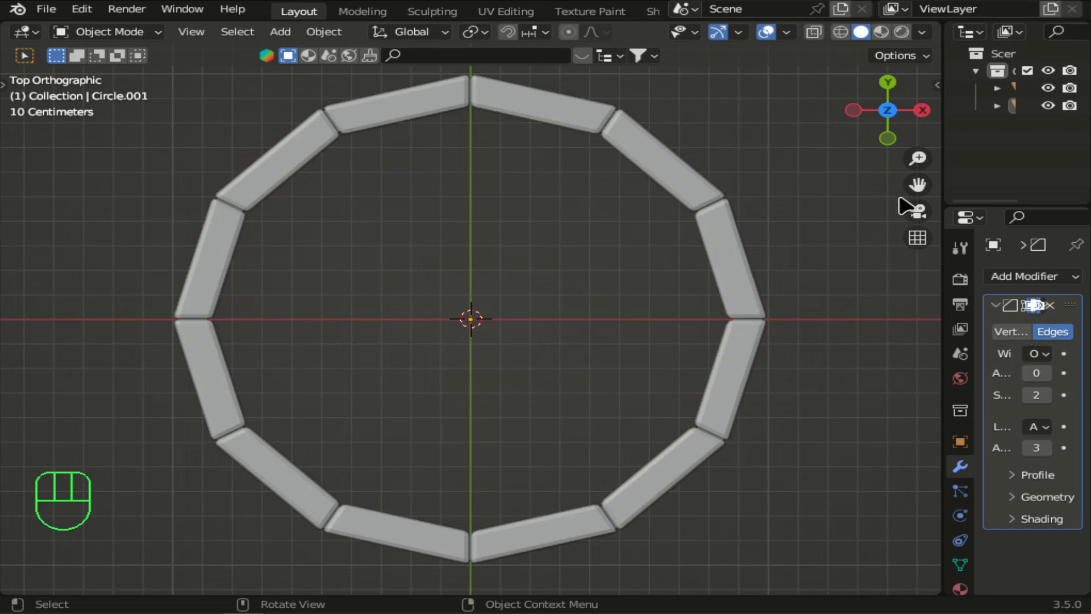
{"action": "left_click_drag", "start_coordinate": [918, 158], "coordinate": [919, 175]}
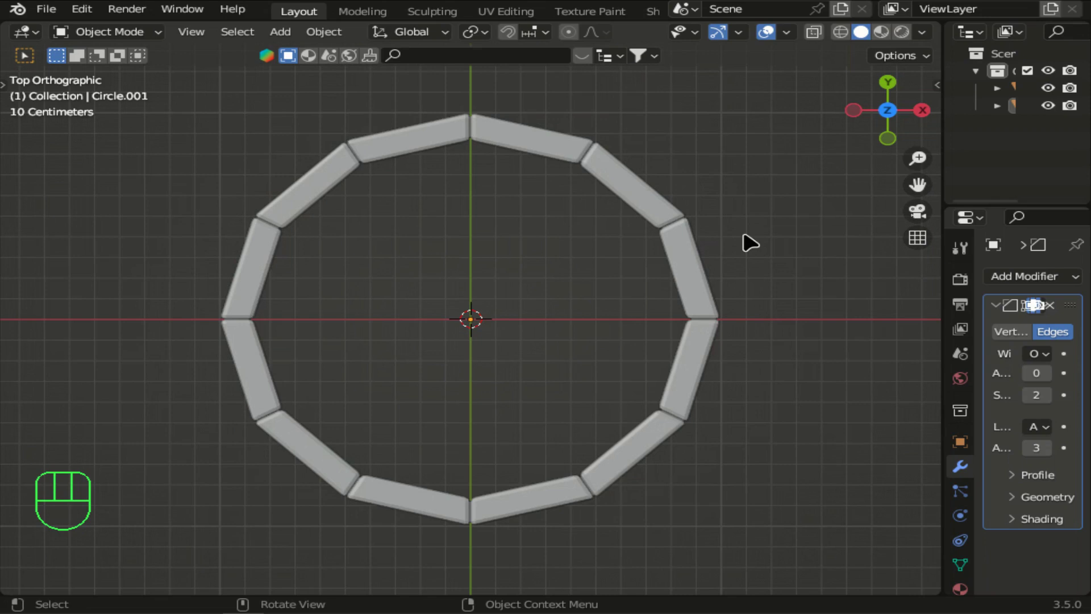
{"action": "left_click_drag", "start_coordinate": [894, 114], "coordinate": [895, 158]}
{"action": "left_click", "coordinate": [553, 321]}
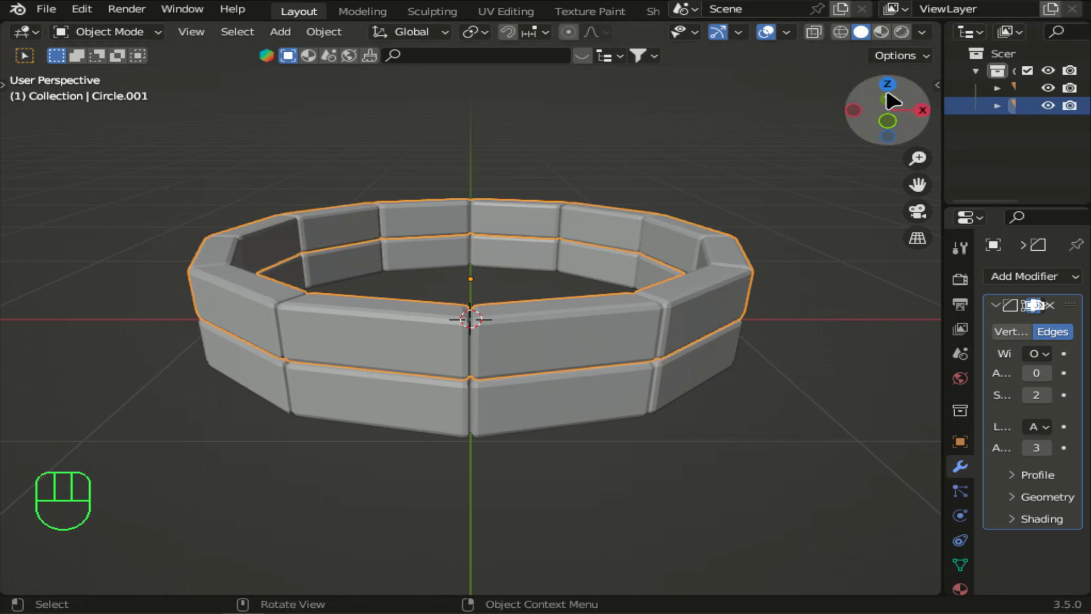
{"action": "left_click", "coordinate": [887, 121]}
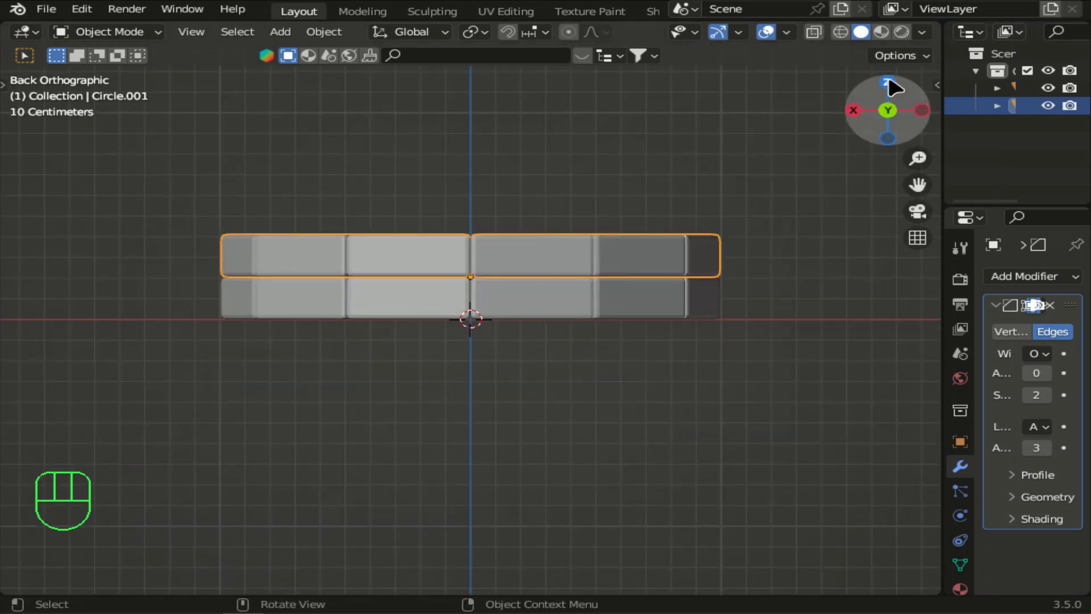
{"action": "left_click_drag", "start_coordinate": [887, 80], "coordinate": [895, 86]}
{"action": "left_click", "coordinate": [878, 109]}
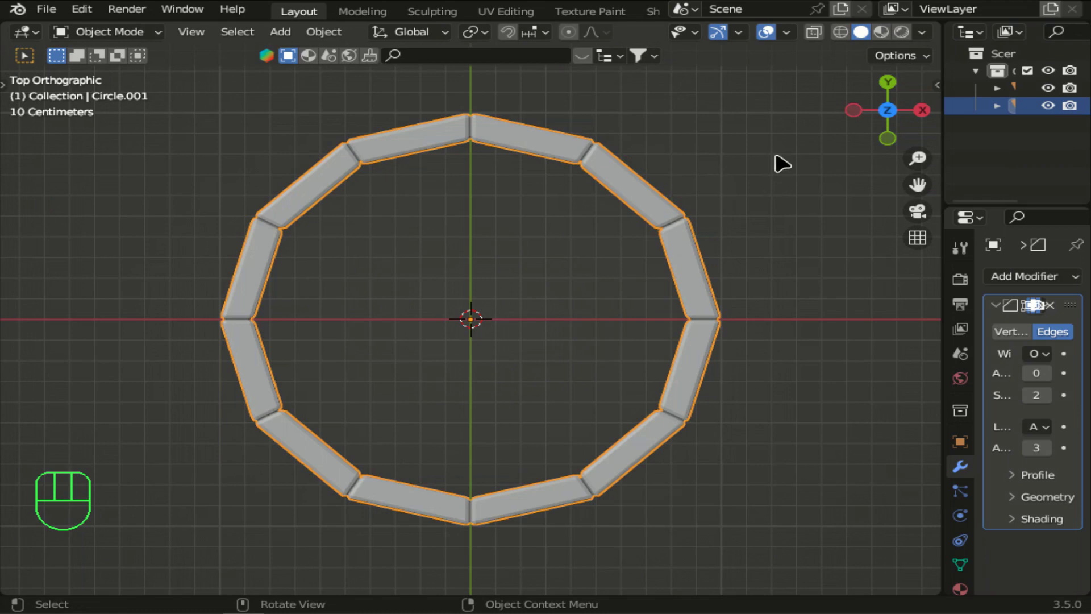
{"action": "key", "text": "r"}
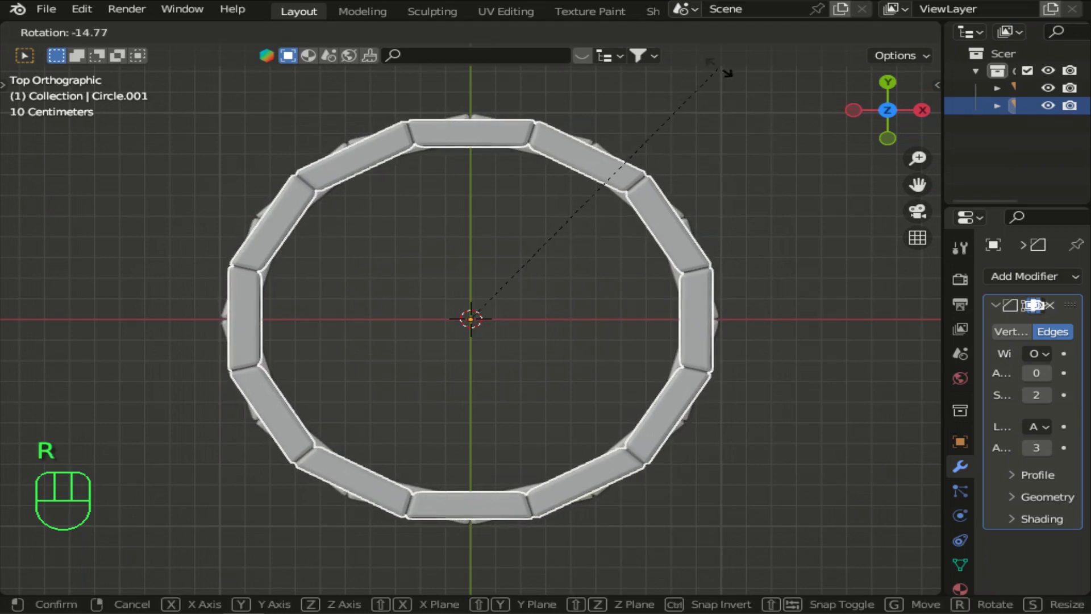
{"action": "left_click", "coordinate": [721, 72]}
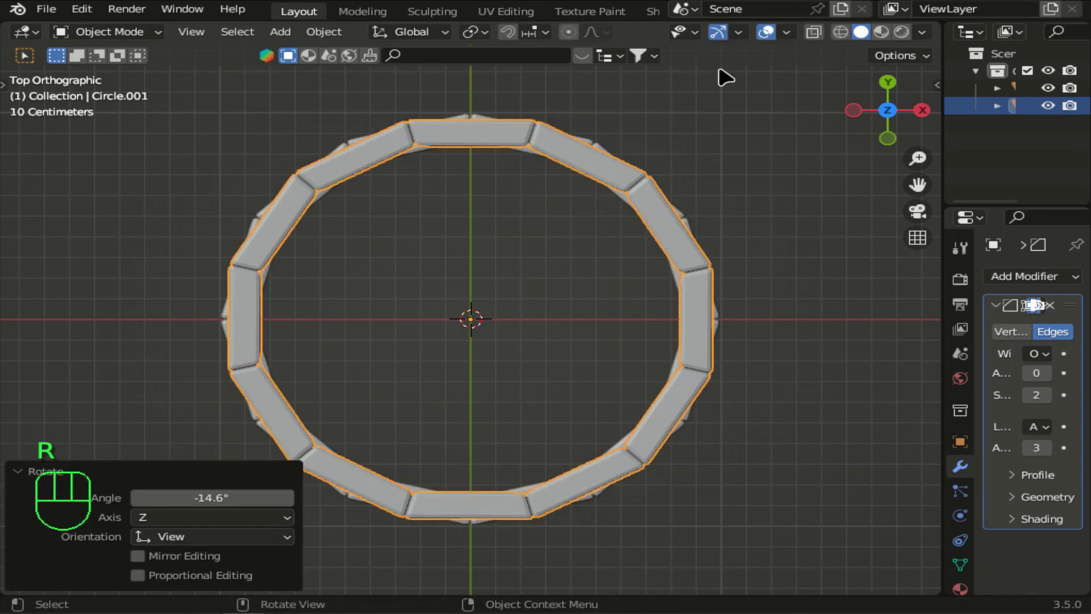
Duplicate both rings together and stack the copies on top, about 0.409 m higher along Z.
{"action": "left_click", "coordinate": [889, 140]}
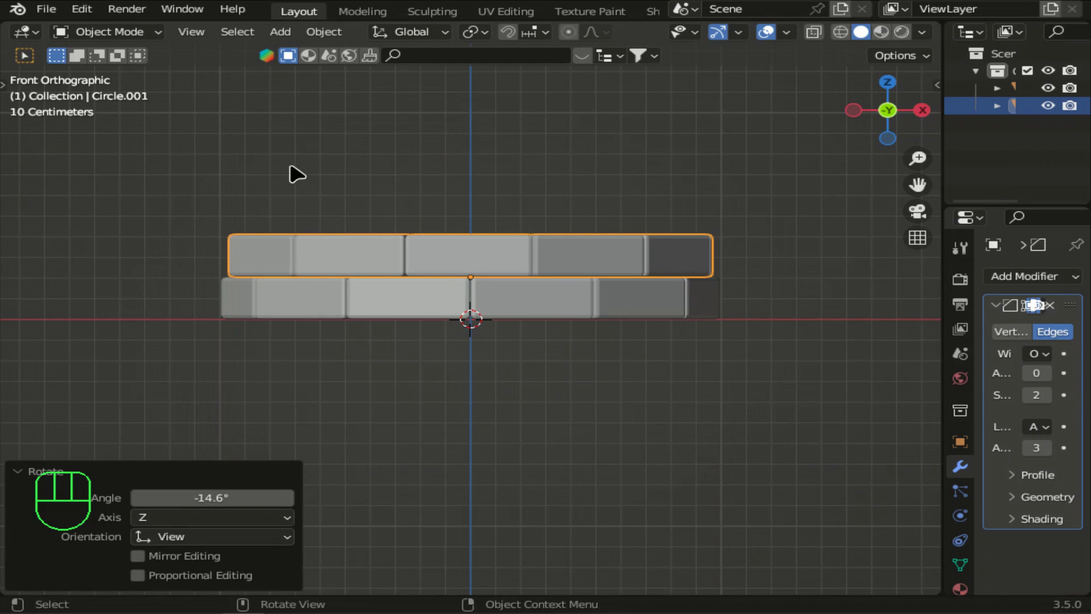
{"action": "left_click_drag", "start_coordinate": [195, 183], "coordinate": [423, 384]}
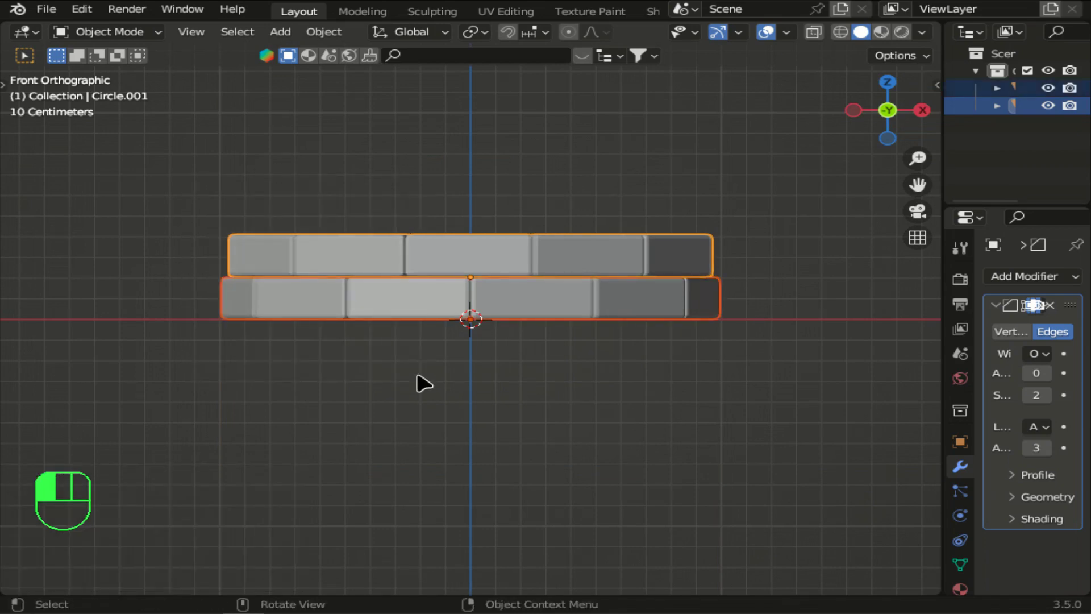
{"action": "key", "text": "shift+d"}
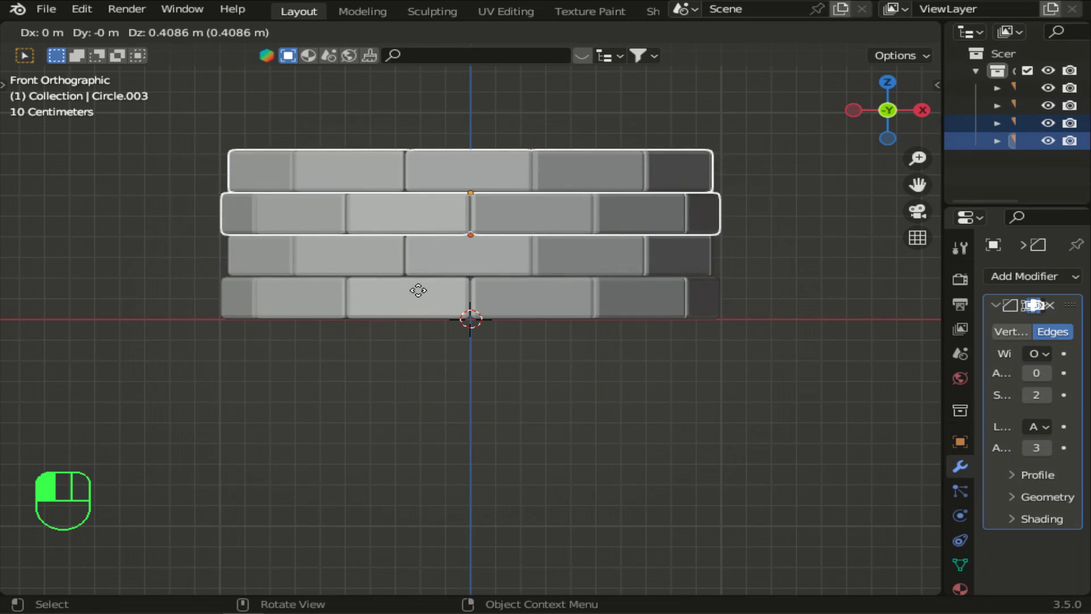
{"action": "left_click", "coordinate": [417, 291]}
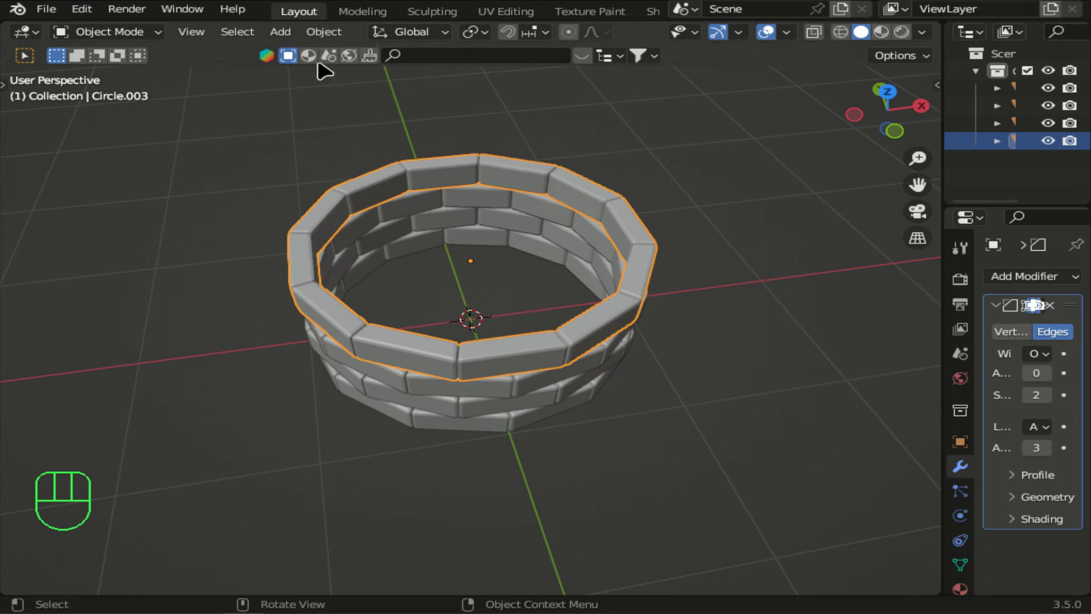
Add a 12-vertex circle mesh with a 1 m radius and set its fill type to Triangle Fan.
{"action": "left_click", "coordinate": [281, 32]}
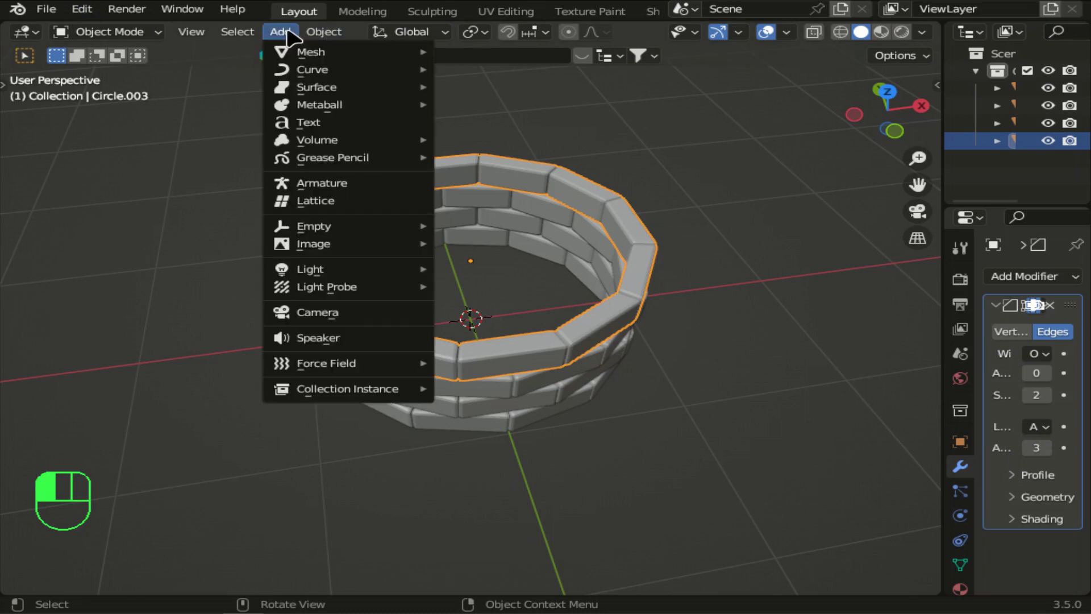
{"action": "mouse_move", "coordinate": [309, 50]}
{"action": "left_click", "coordinate": [475, 86]}
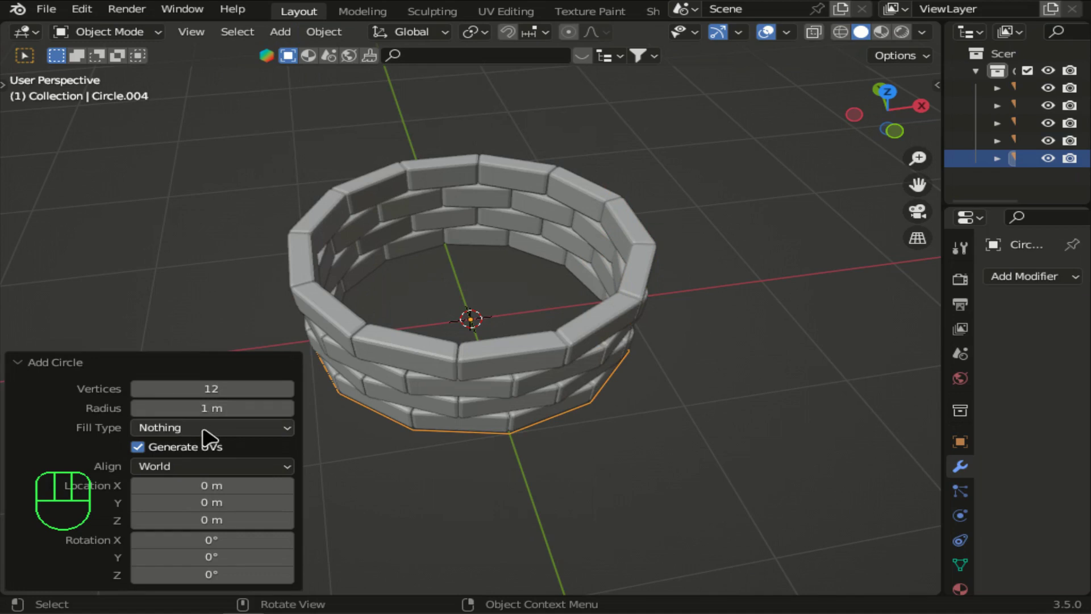
{"action": "left_click", "coordinate": [272, 433]}
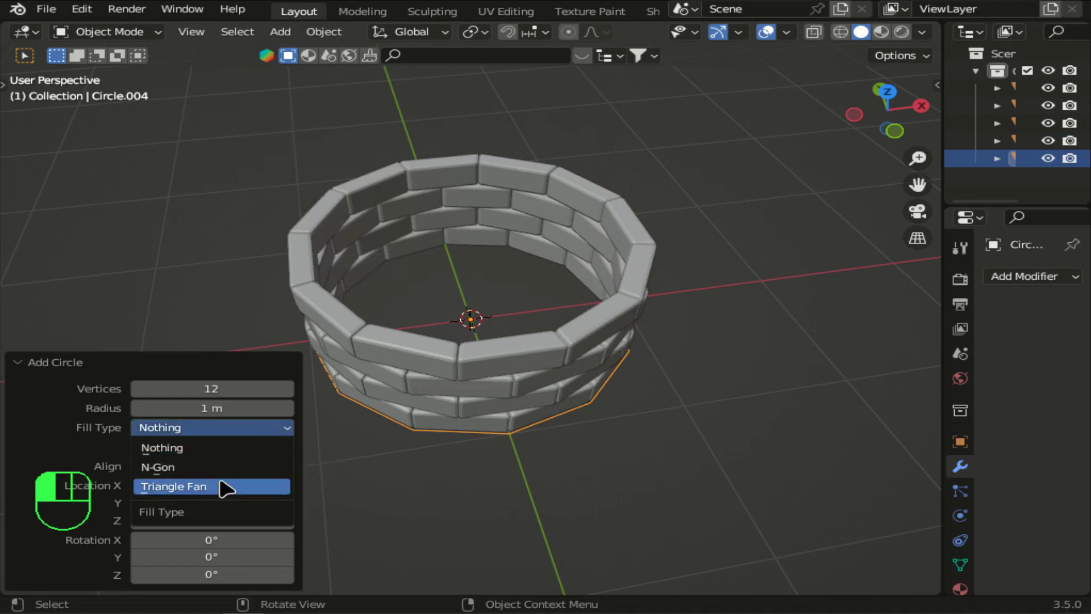
{"action": "left_click", "coordinate": [142, 447]}
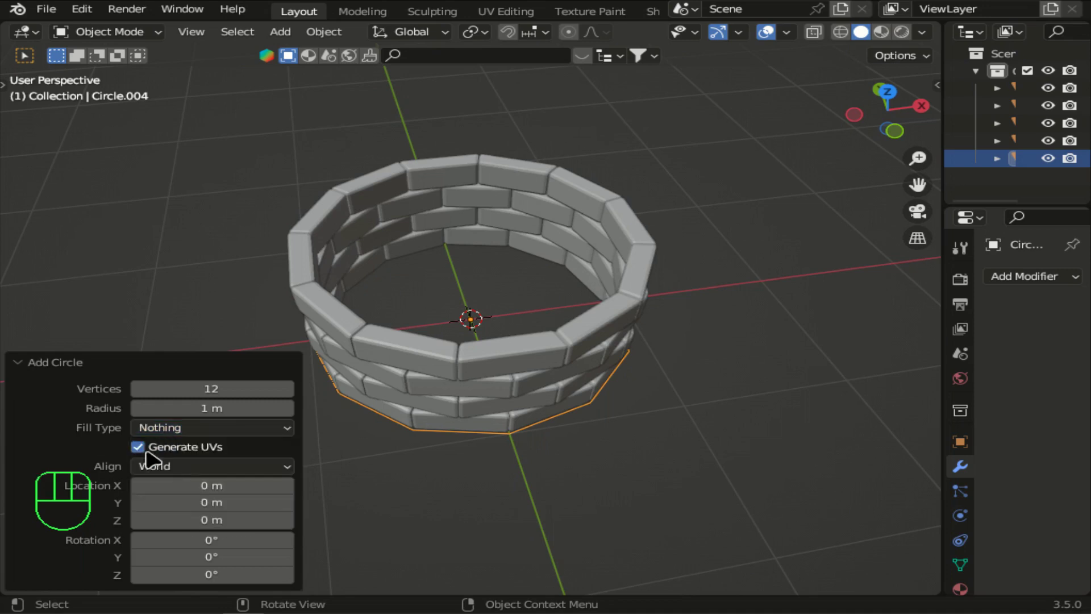
{"action": "left_click", "coordinate": [286, 432]}
{"action": "left_click", "coordinate": [223, 486]}
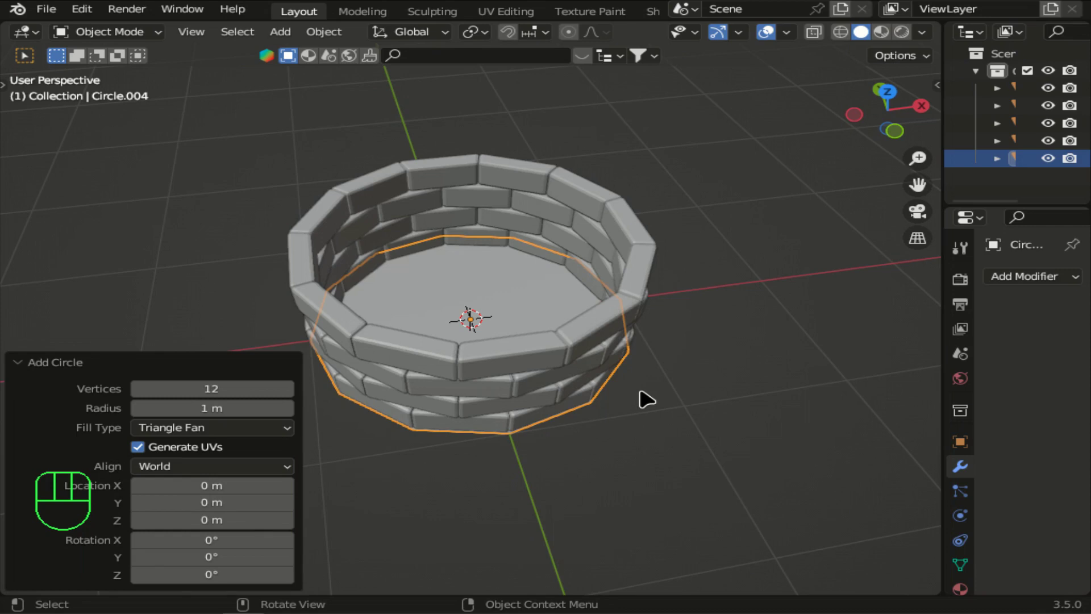
Raise the filled circle about 0.431 m along Z inside the brick wall.
{"action": "left_click", "coordinate": [892, 132]}
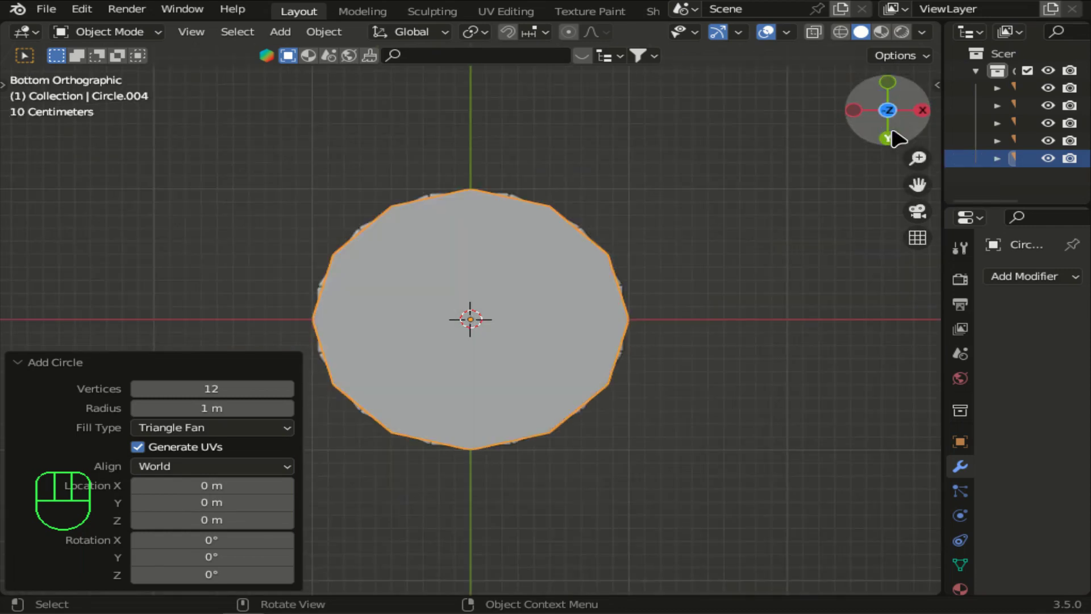
{"action": "left_click", "coordinate": [886, 80]}
{"action": "left_click_drag", "start_coordinate": [889, 95], "coordinate": [888, 112]}
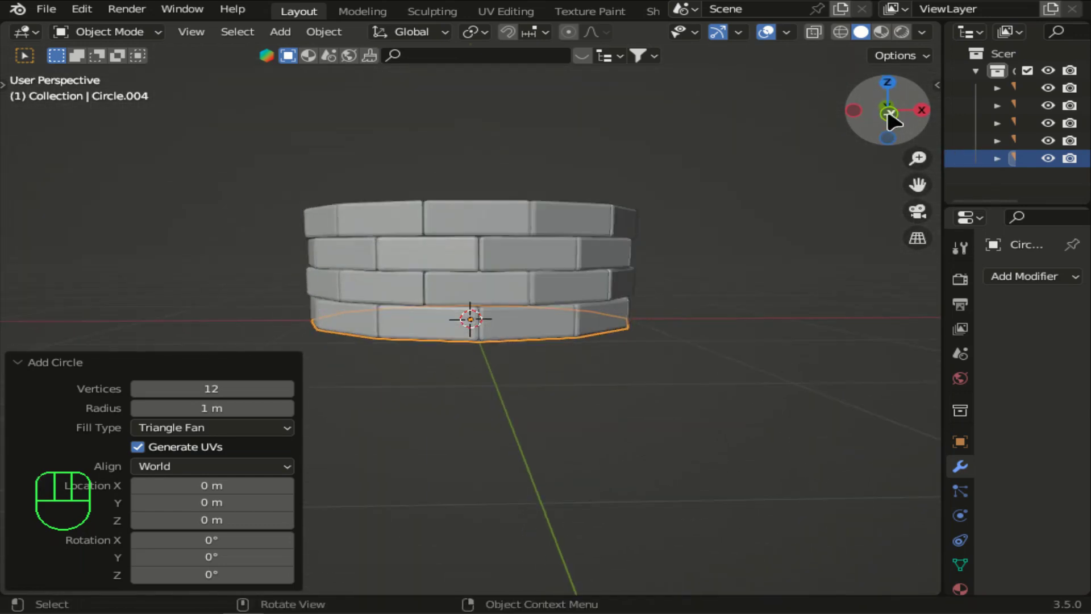
{"action": "left_click", "coordinate": [888, 111]}
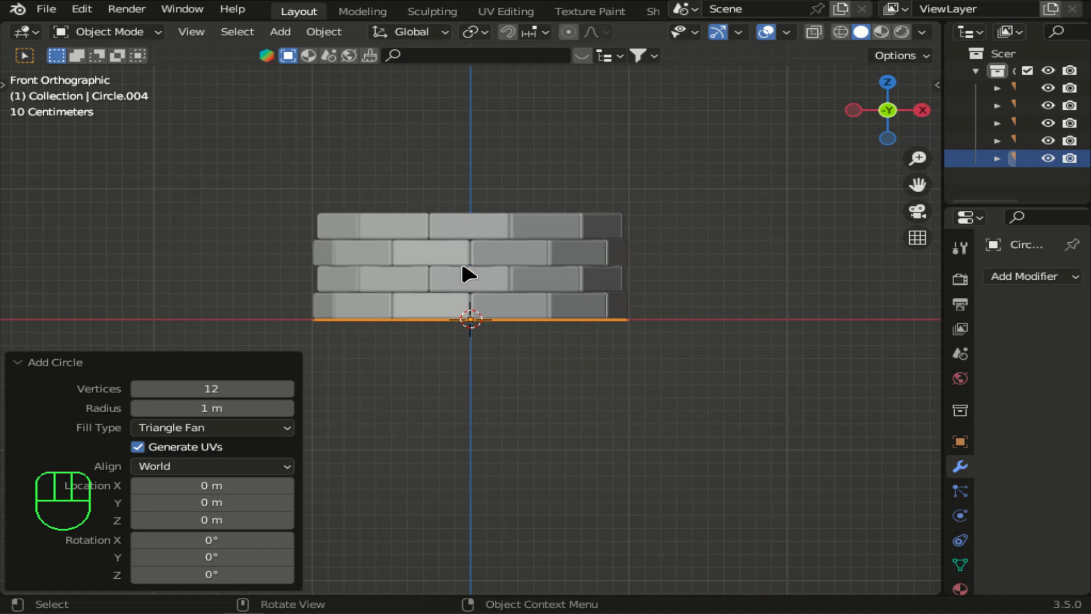
{"action": "key", "text": "g"}
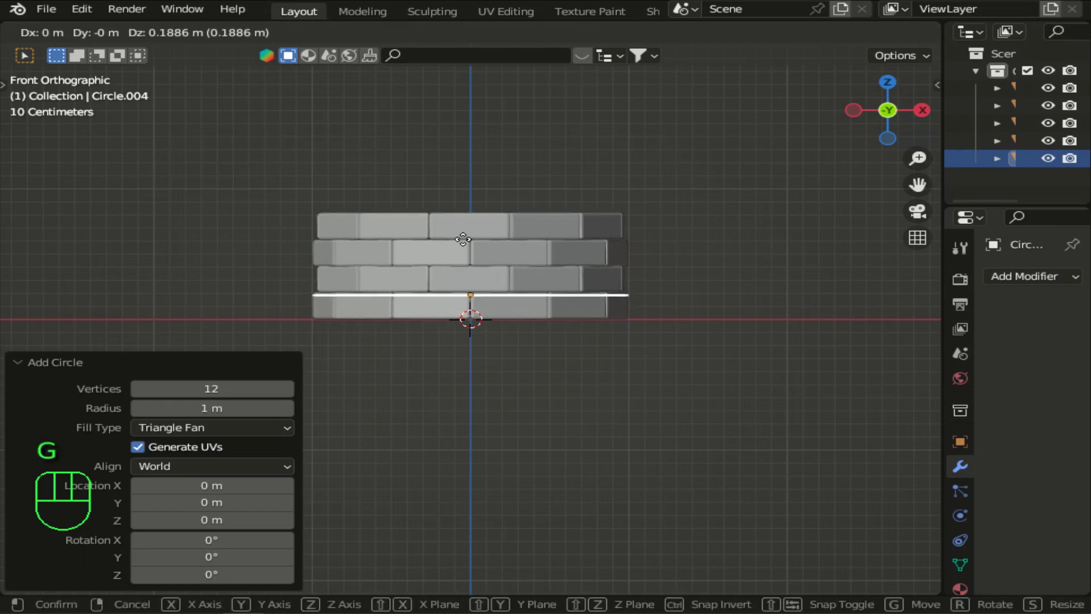
{"action": "left_click", "coordinate": [463, 209]}
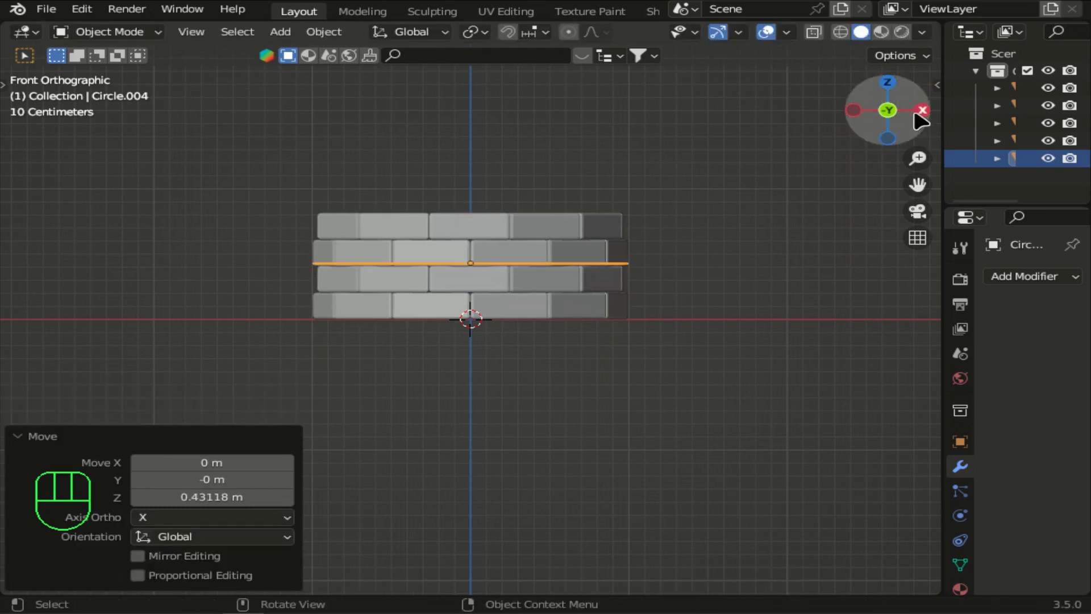
{"action": "left_click_drag", "start_coordinate": [889, 114], "coordinate": [896, 174]}
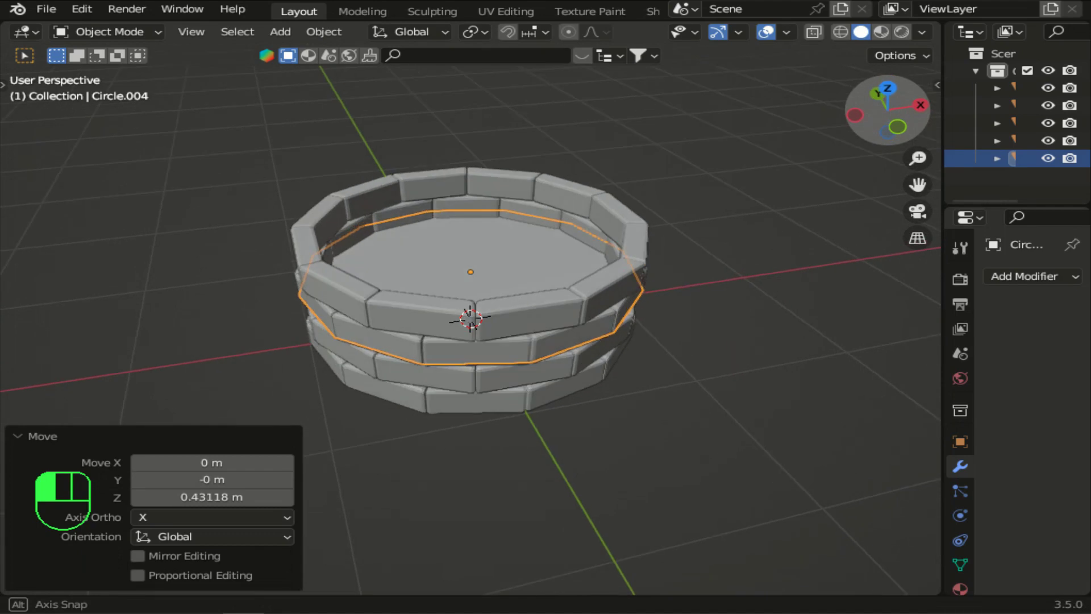
{"action": "left_click_drag", "start_coordinate": [896, 174], "coordinate": [896, 174]}
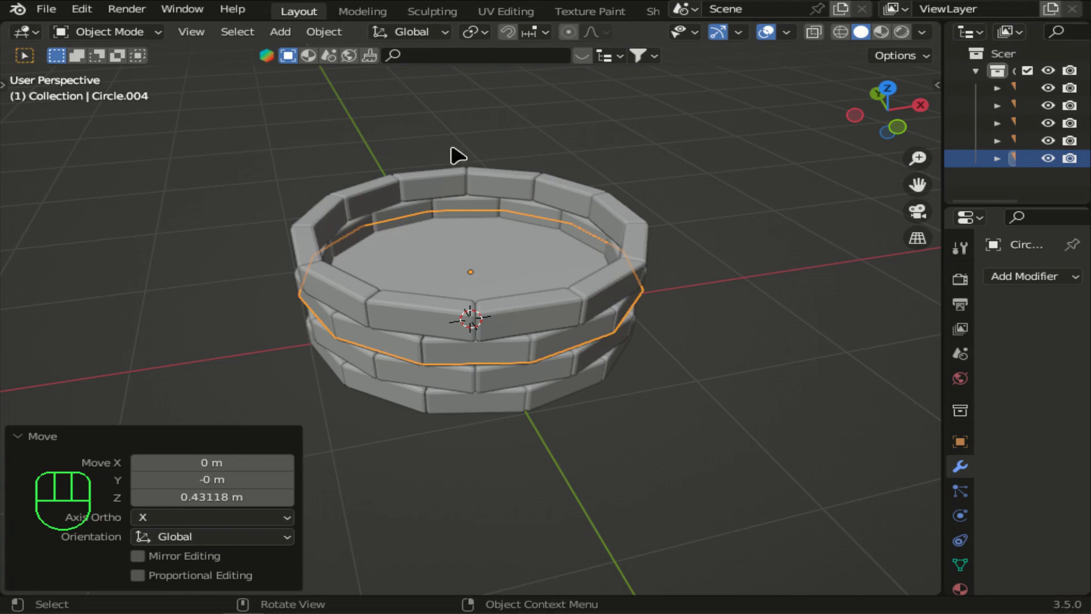
Add a 32-vertex cylinder with 1 m radius and 2 m depth, with its cap fill type set to Nothing.
{"action": "left_click", "coordinate": [280, 31]}
{"action": "mouse_move", "coordinate": [302, 52]}
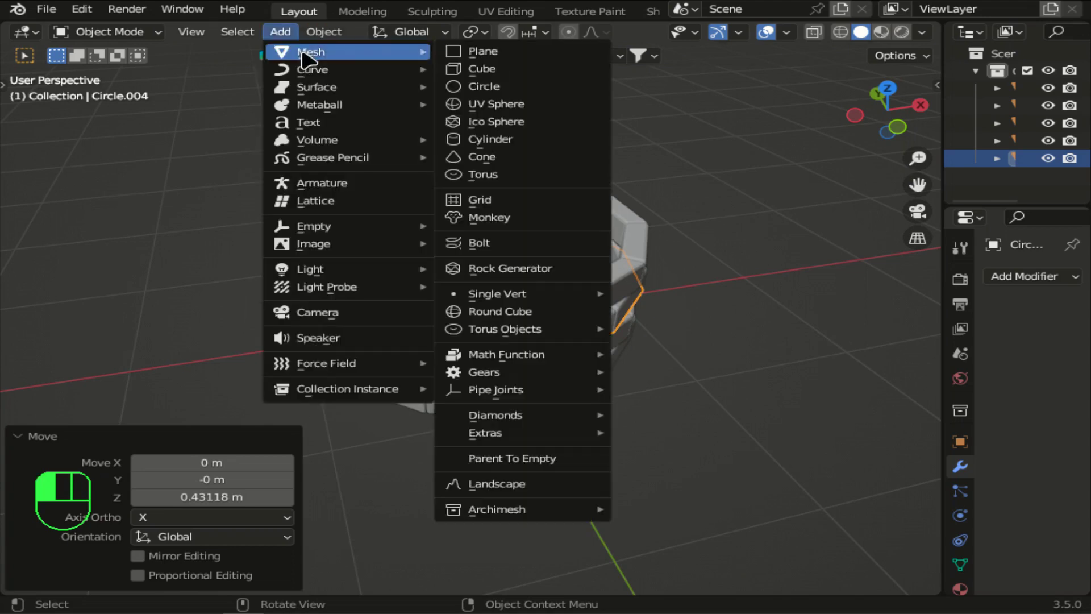
{"action": "left_click", "coordinate": [490, 140]}
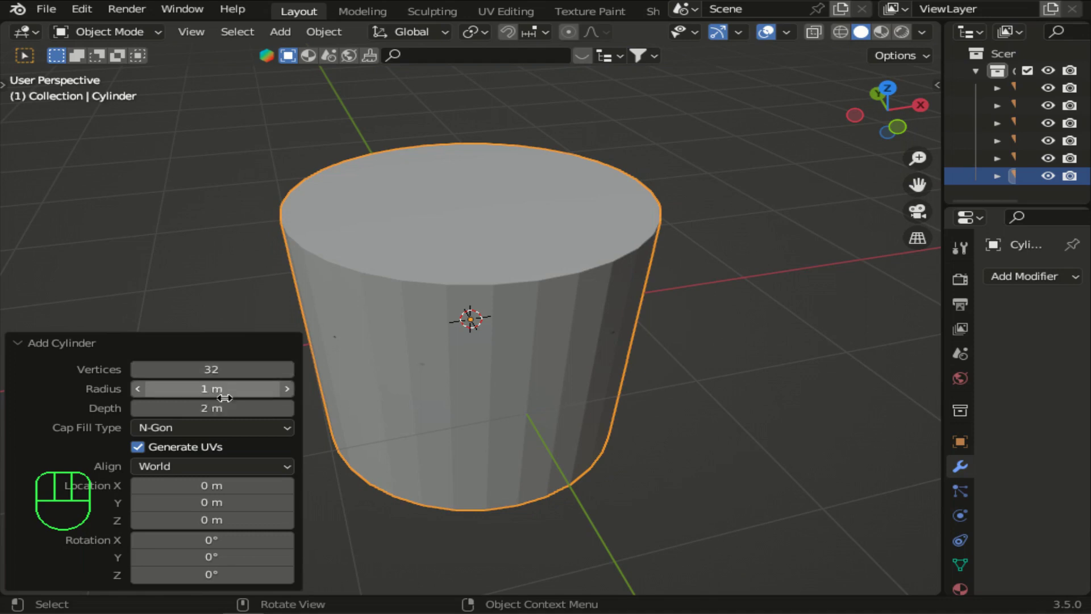
{"action": "left_click", "coordinate": [251, 429]}
{"action": "left_click", "coordinate": [199, 450]}
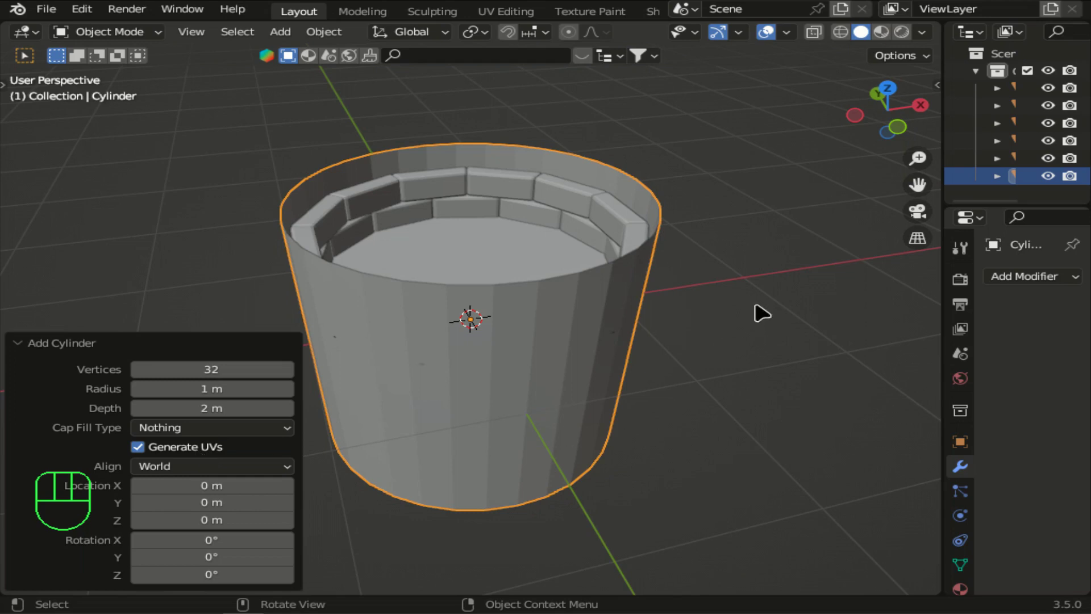
Move the open cylinder up about 1.395 m along Z in front view.
{"action": "left_click", "coordinate": [899, 128]}
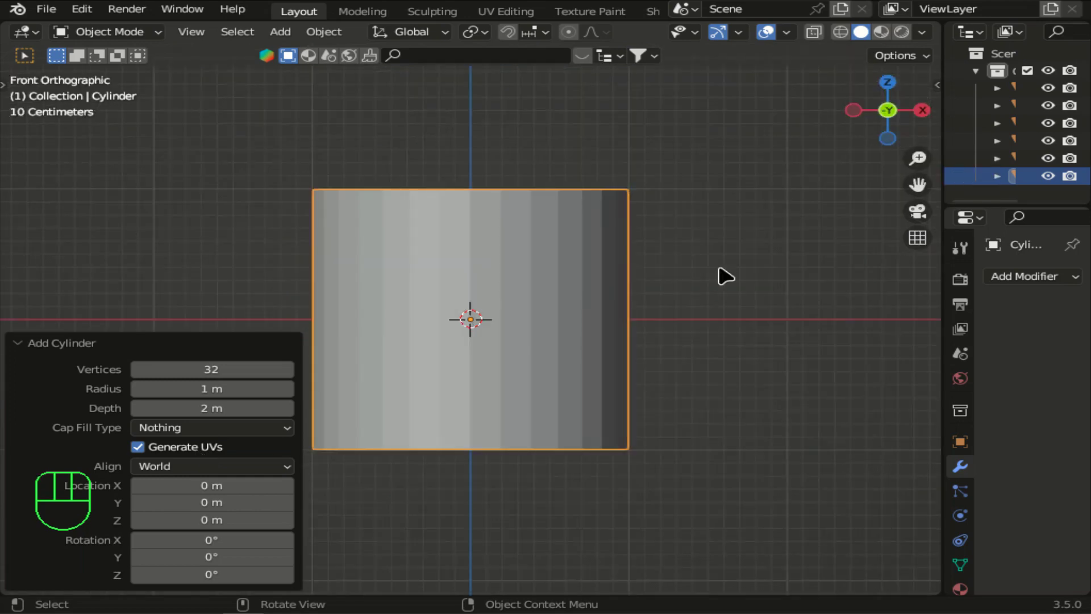
{"action": "key", "text": "g"}
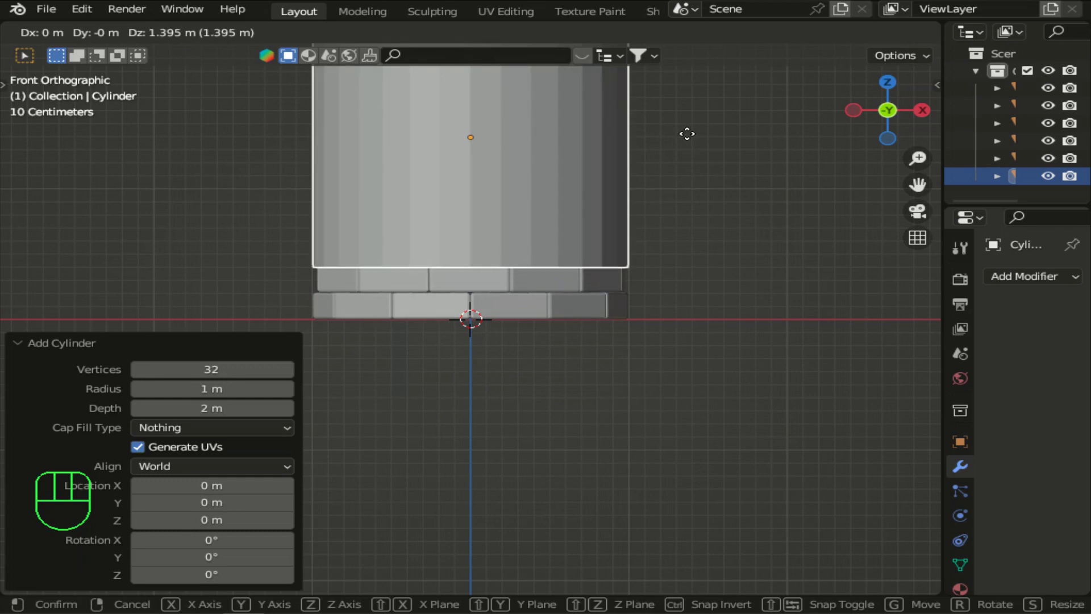
{"action": "left_click", "coordinate": [687, 134]}
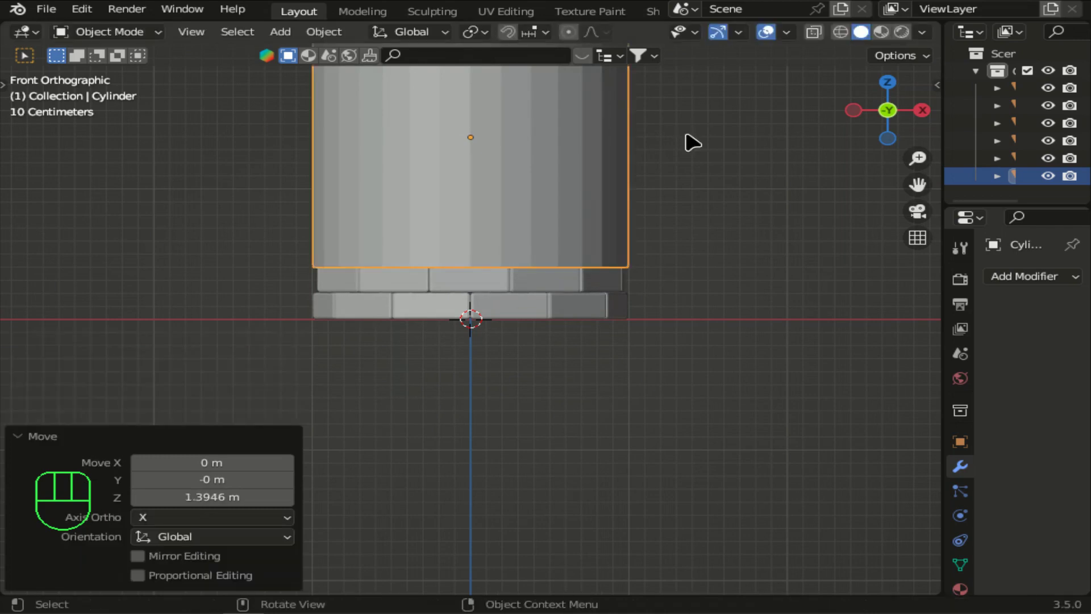
Scale the cylinder down uniformly in two passes, by factors of about 0.541 and 0.236.
{"action": "left_click", "coordinate": [646, 497]}
{"action": "left_click_drag", "start_coordinate": [917, 184], "coordinate": [867, 336]}
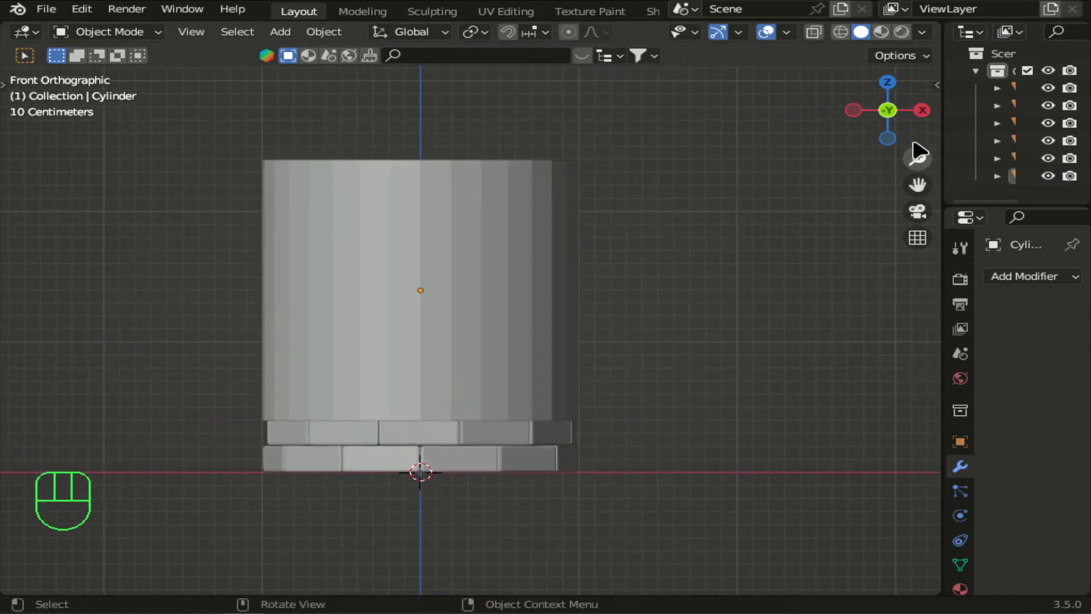
{"action": "left_click_drag", "start_coordinate": [262, 144], "coordinate": [299, 181]}
{"action": "left_click", "coordinate": [890, 84]}
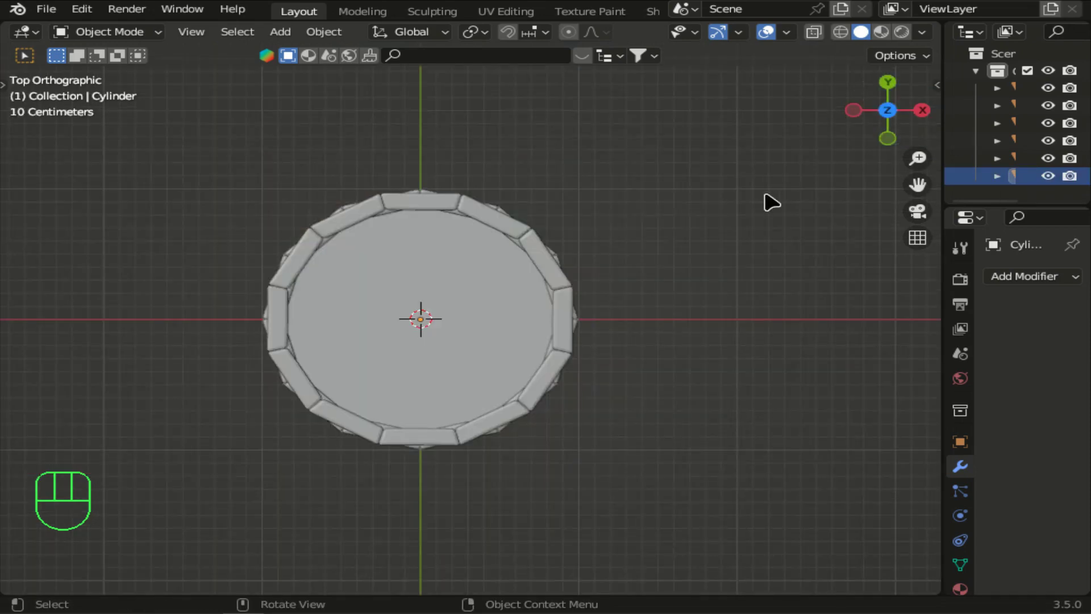
{"action": "key", "text": "s"}
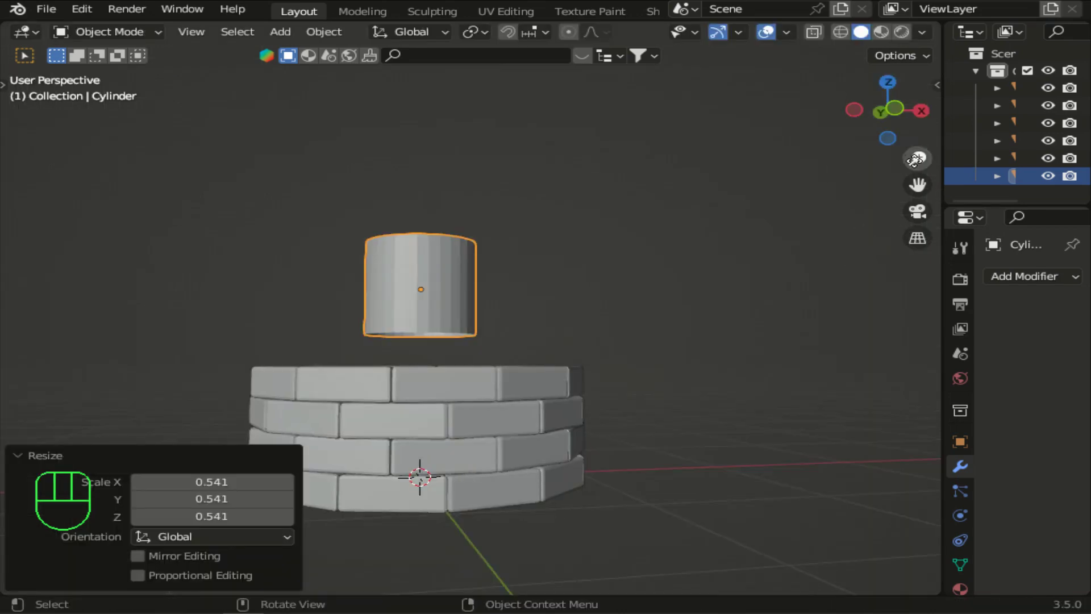
{"action": "left_click", "coordinate": [899, 104]}
{"action": "key", "text": "s"}
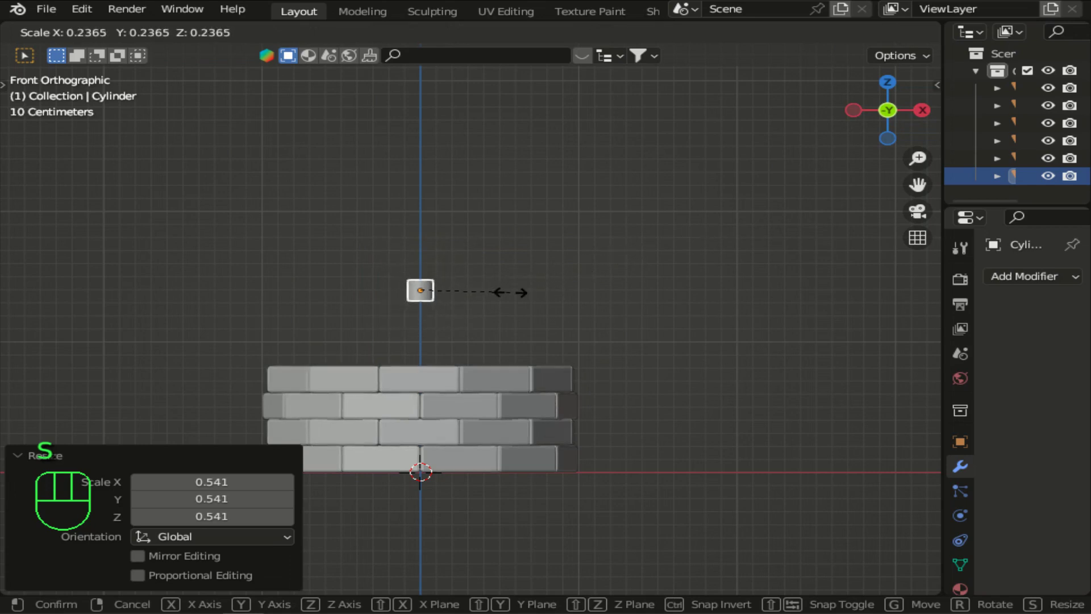
{"action": "left_click", "coordinate": [515, 301]}
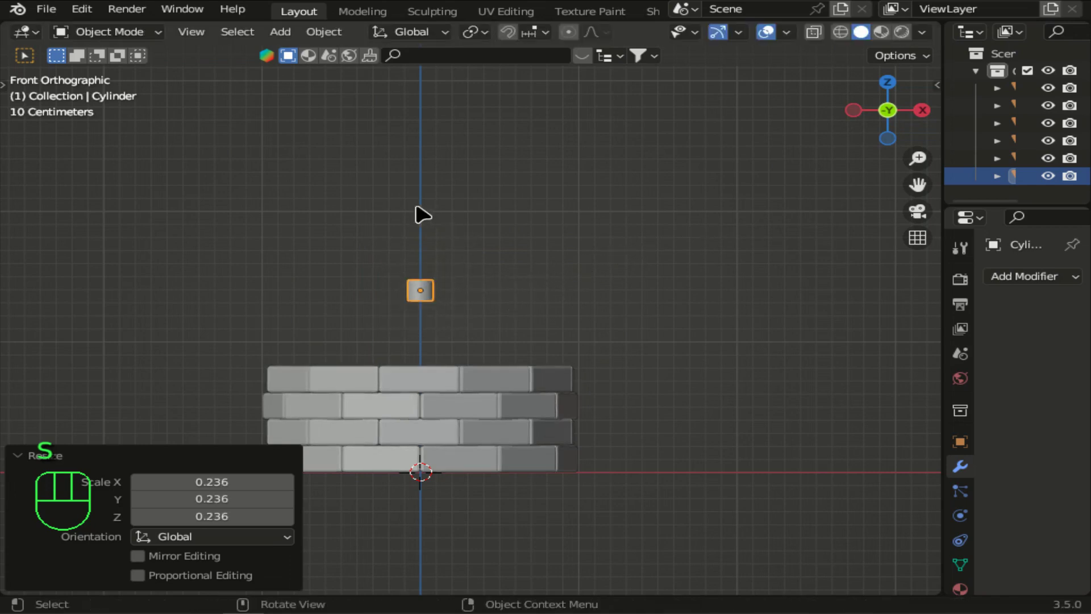
Stretch the open cylinder along Z by a factor of about 7.866 and scale it down uniformly by about 0.707.
{"action": "key", "text": "s"}
{"action": "key", "text": "z"}
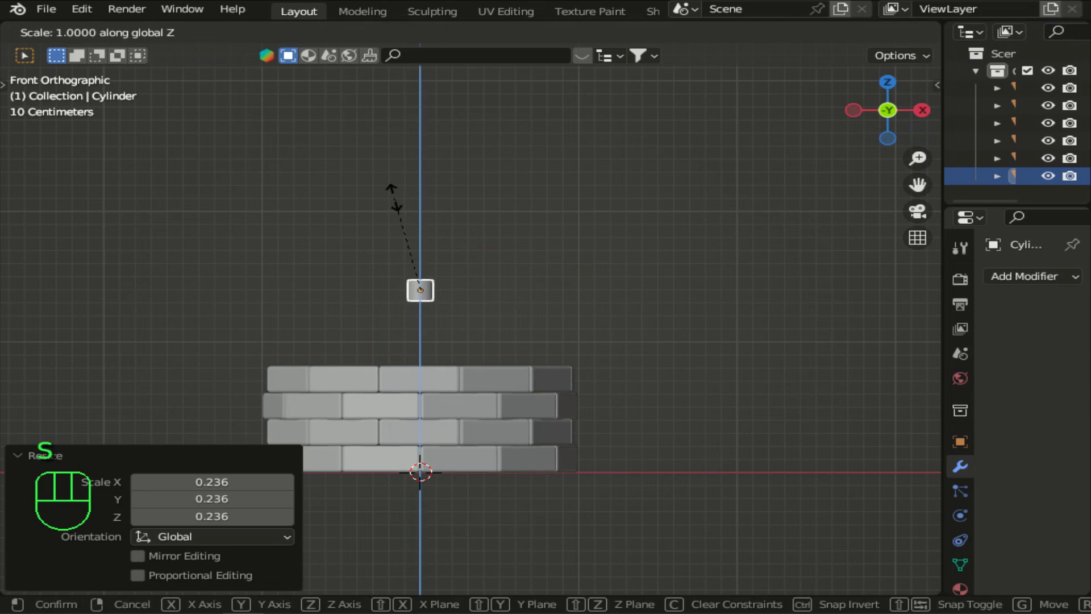
{"action": "left_click", "coordinate": [460, 122]}
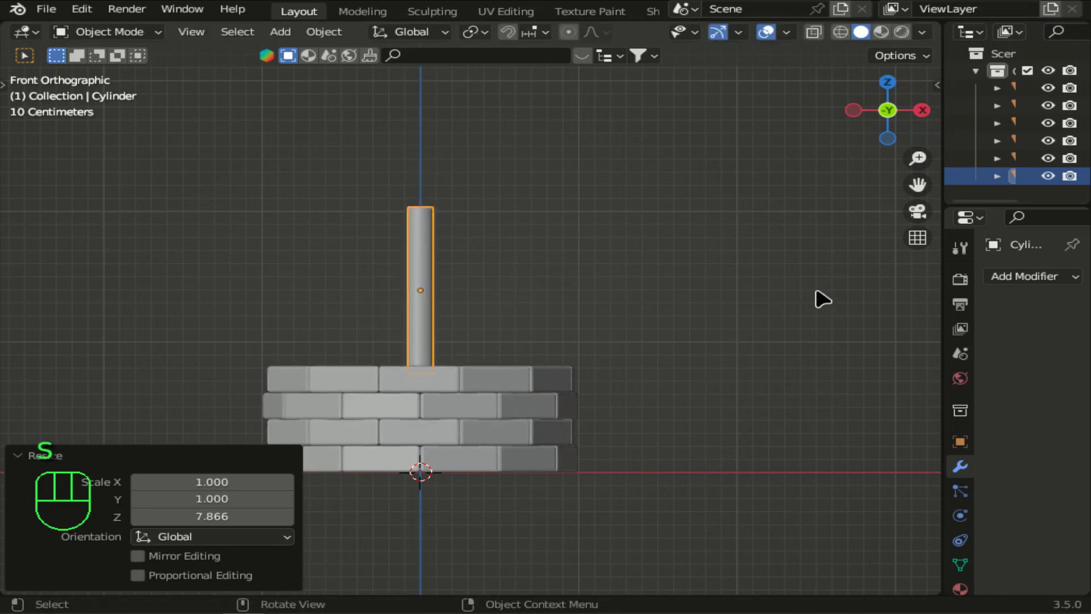
{"action": "key", "text": "s"}
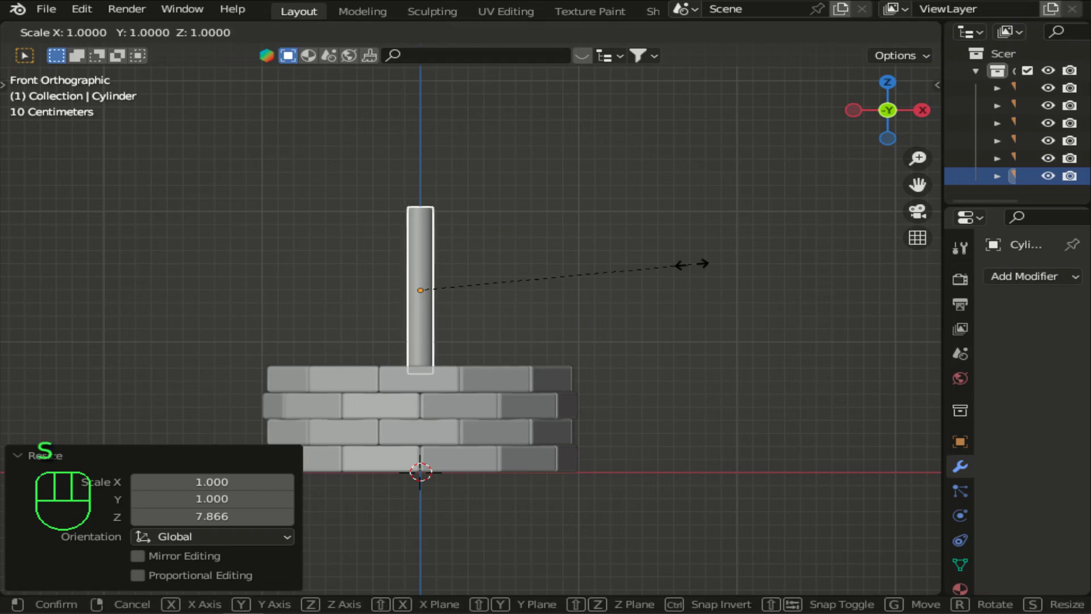
{"action": "left_click", "coordinate": [613, 277]}
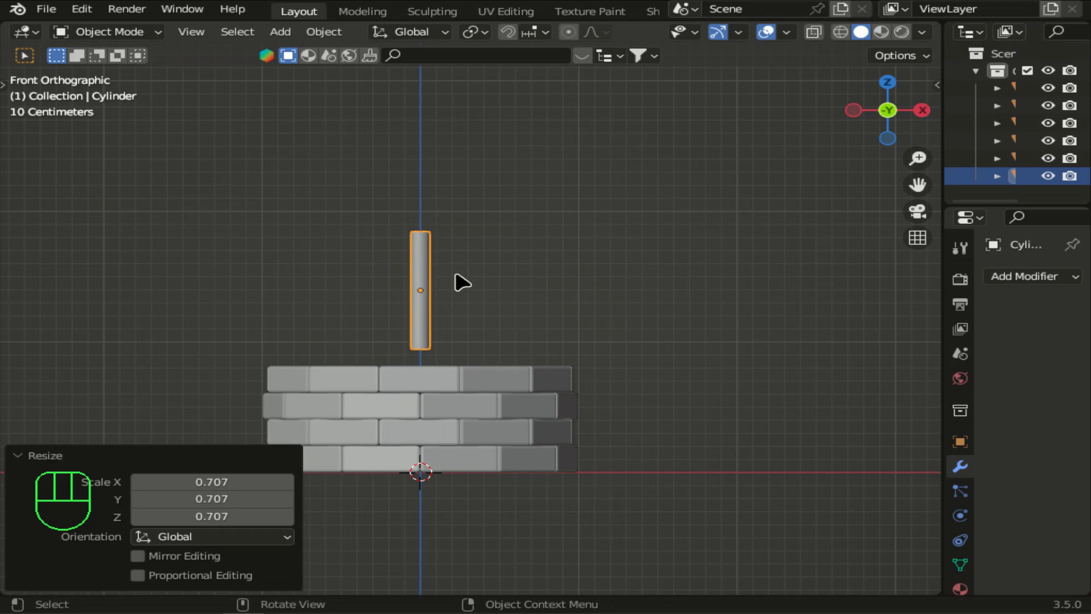
Stretch the cylinder along Z by a factor of about 3.151 and raise it about 0.418 m.
{"action": "key", "text": "s"}
{"action": "key", "text": "z"}
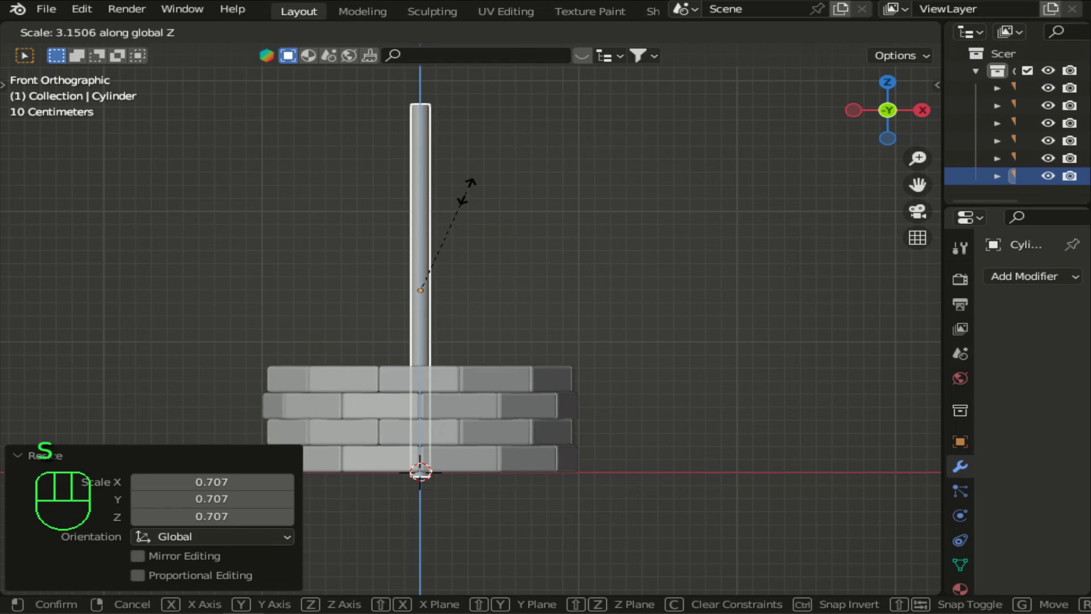
{"action": "left_click", "coordinate": [467, 188]}
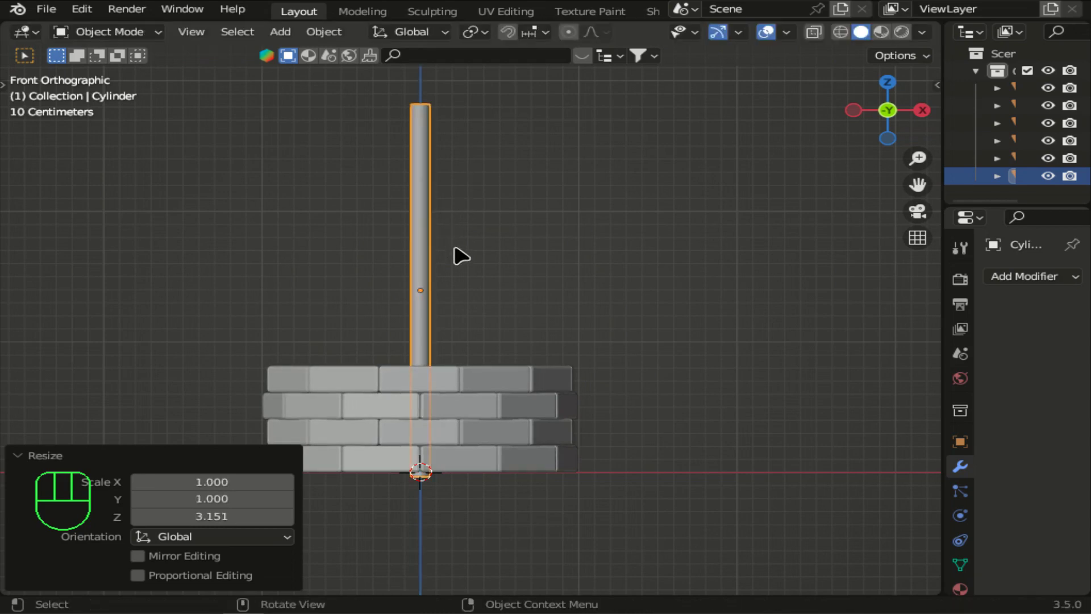
{"action": "key", "text": "g"}
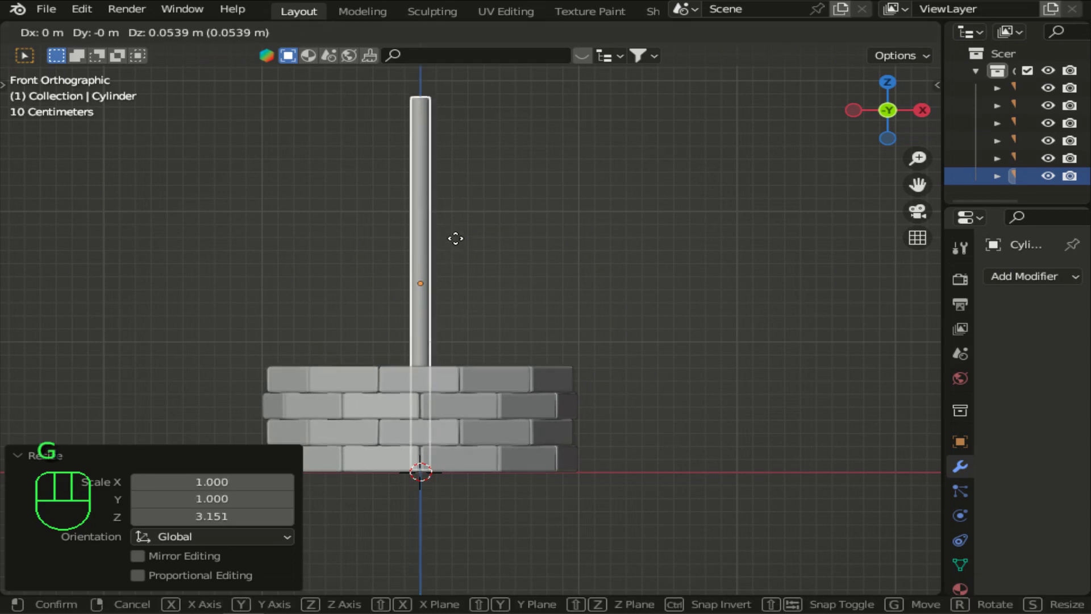
{"action": "left_click", "coordinate": [455, 193]}
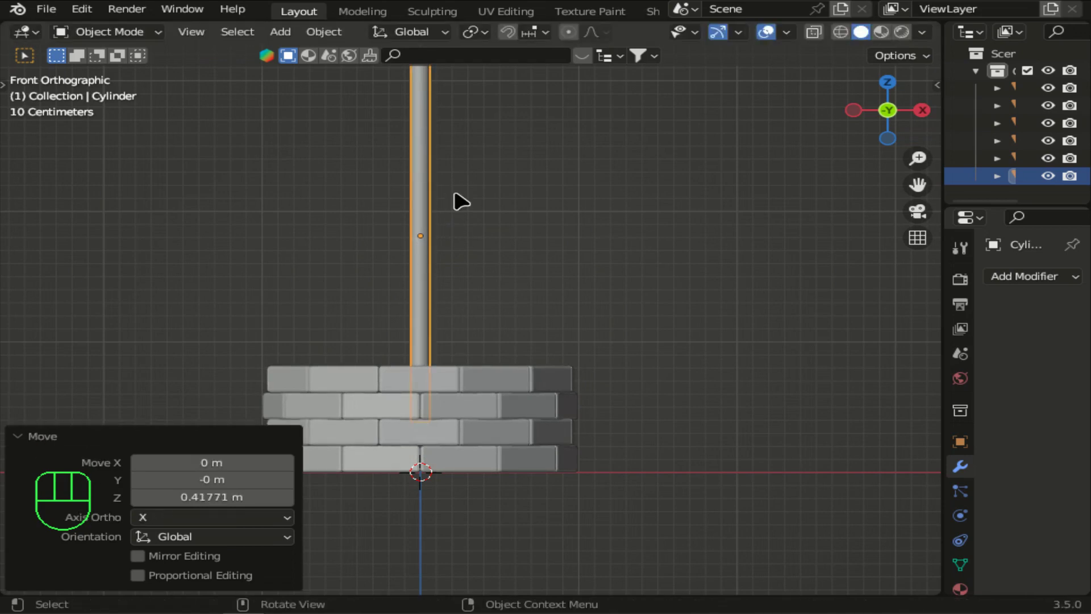
Select the tall central cylinder and enter Edit Mode on it.
{"action": "left_click_drag", "start_coordinate": [918, 183], "coordinate": [909, 233]}
{"action": "left_click_drag", "start_coordinate": [917, 159], "coordinate": [917, 179]}
{"action": "left_click", "coordinate": [219, 267]}
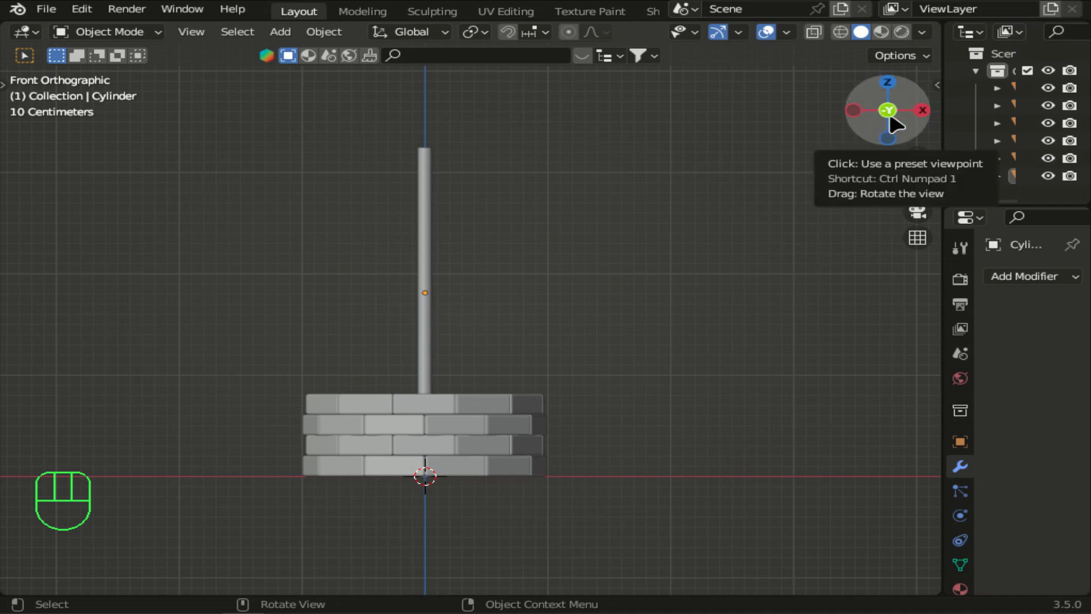
{"action": "left_click", "coordinate": [109, 34]}
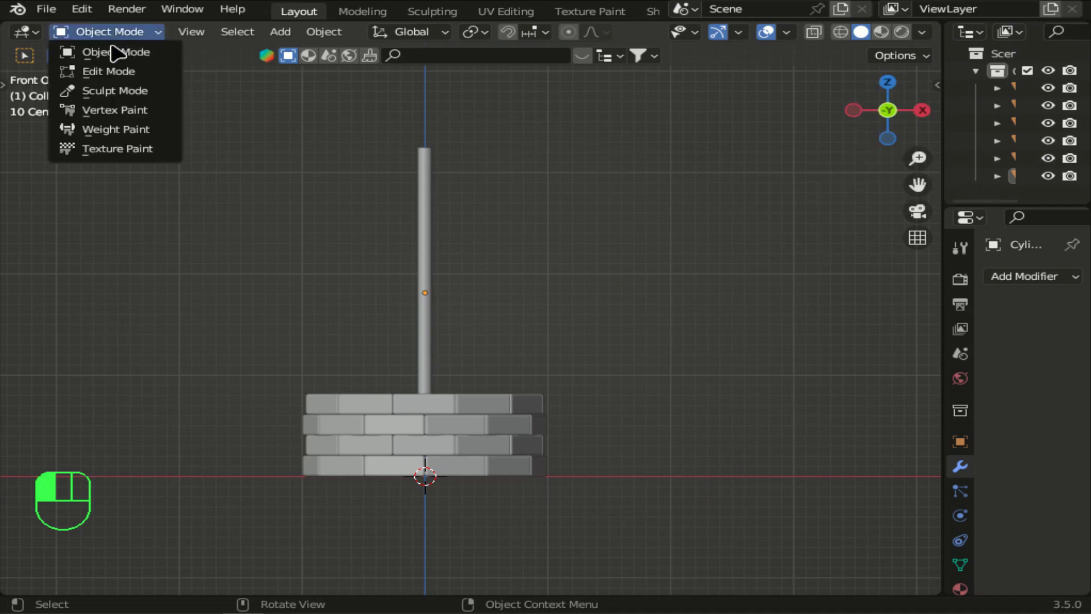
{"action": "left_click_drag", "start_coordinate": [395, 135], "coordinate": [460, 194]}
{"action": "left_click", "coordinate": [91, 32]}
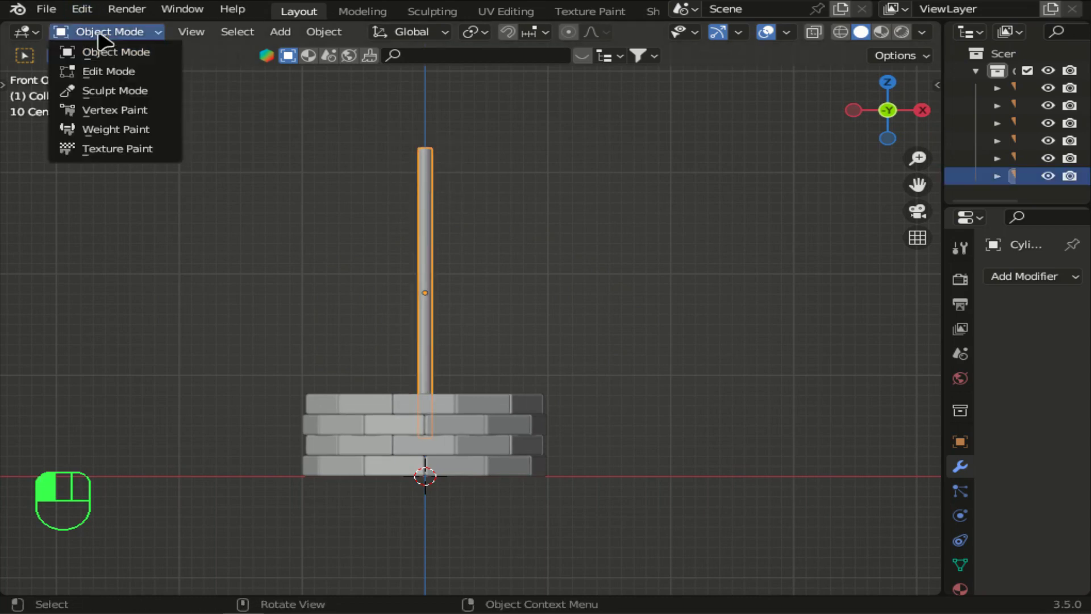
{"action": "left_click", "coordinate": [108, 71]}
{"action": "left_click_drag", "start_coordinate": [887, 112], "coordinate": [774, 109]}
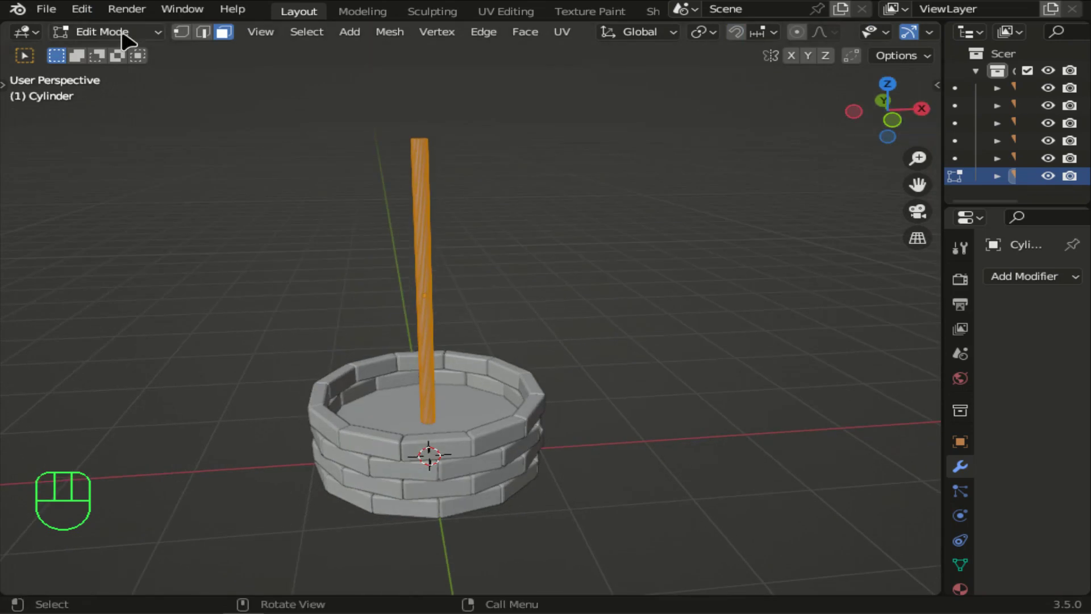
Select the cylinder's whole top ring of vertices in wireframe shading and snap the 3D cursor to that selection.
{"action": "left_click", "coordinate": [182, 32]}
{"action": "left_click_drag", "start_coordinate": [372, 114], "coordinate": [465, 149]}
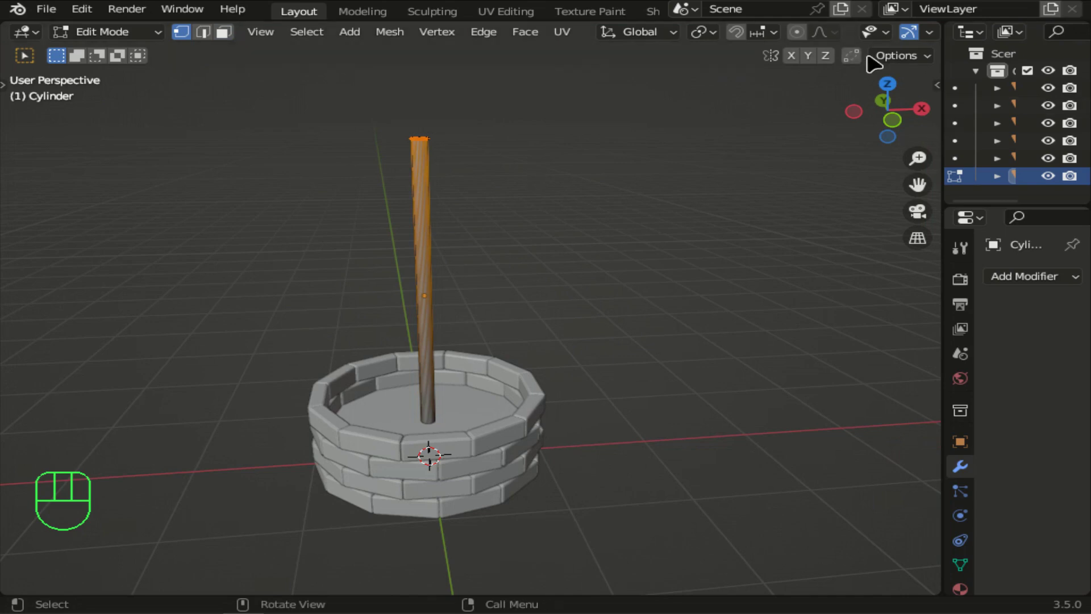
{"action": "left_click_drag", "start_coordinate": [944, 93], "coordinate": [1050, 90]}
{"action": "left_click", "coordinate": [1031, 32]}
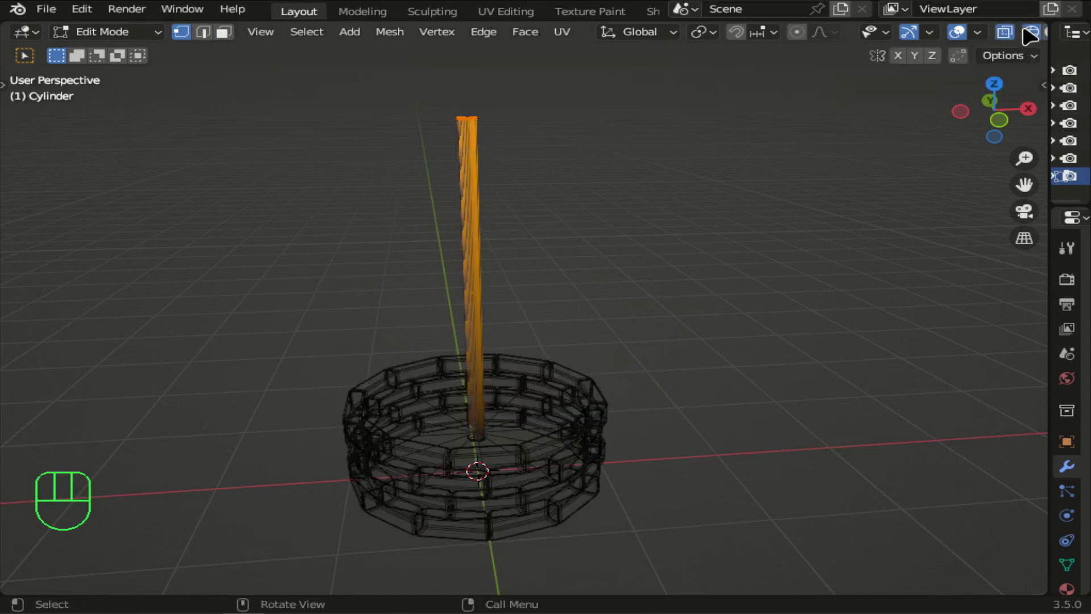
{"action": "left_click_drag", "start_coordinate": [436, 93], "coordinate": [521, 141]}
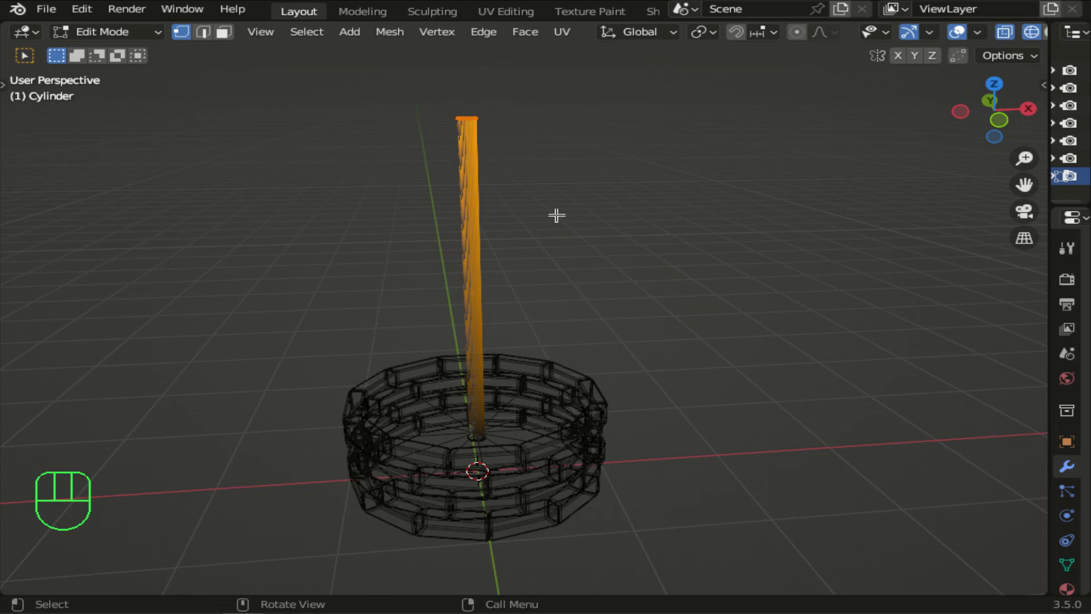
{"action": "key", "text": "shift+s"}
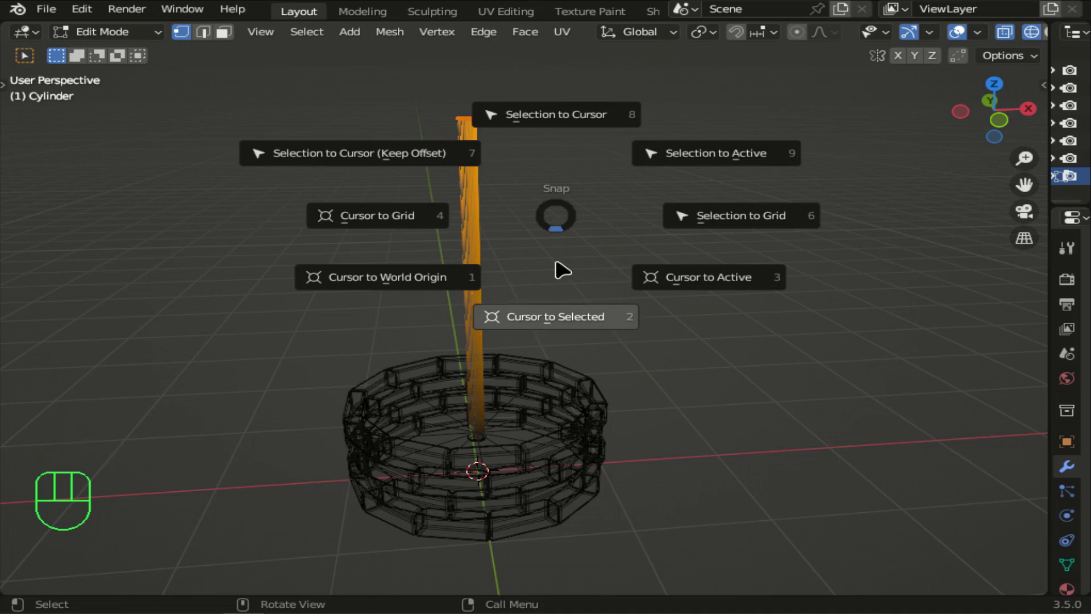
{"action": "left_click", "coordinate": [564, 327]}
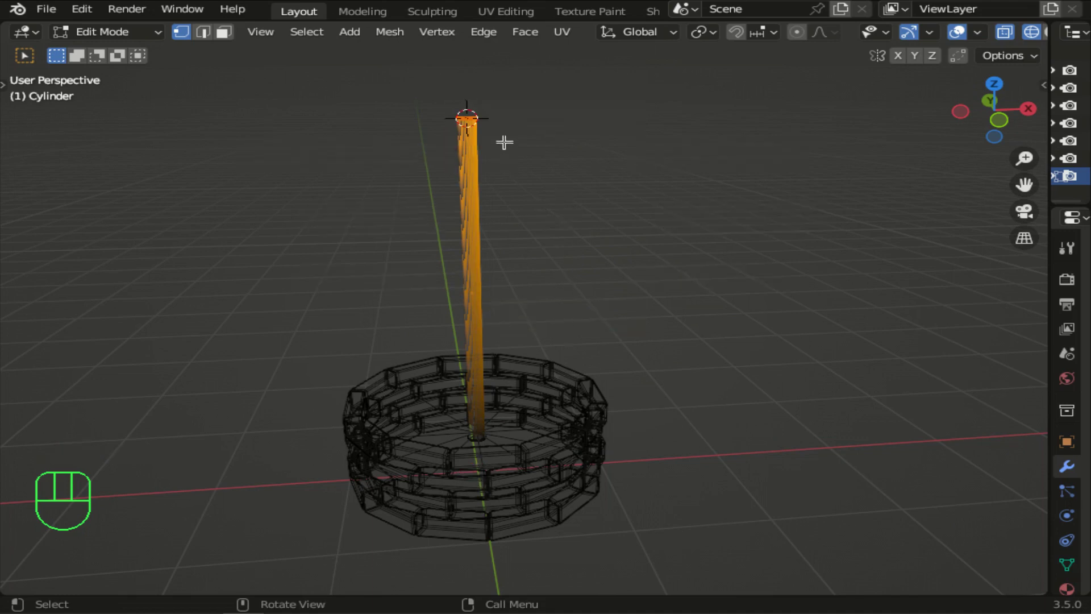
Return to Object Mode in front view and add a UV sphere at the 3D cursor on the cylinder's top end.
{"action": "left_click", "coordinate": [998, 119]}
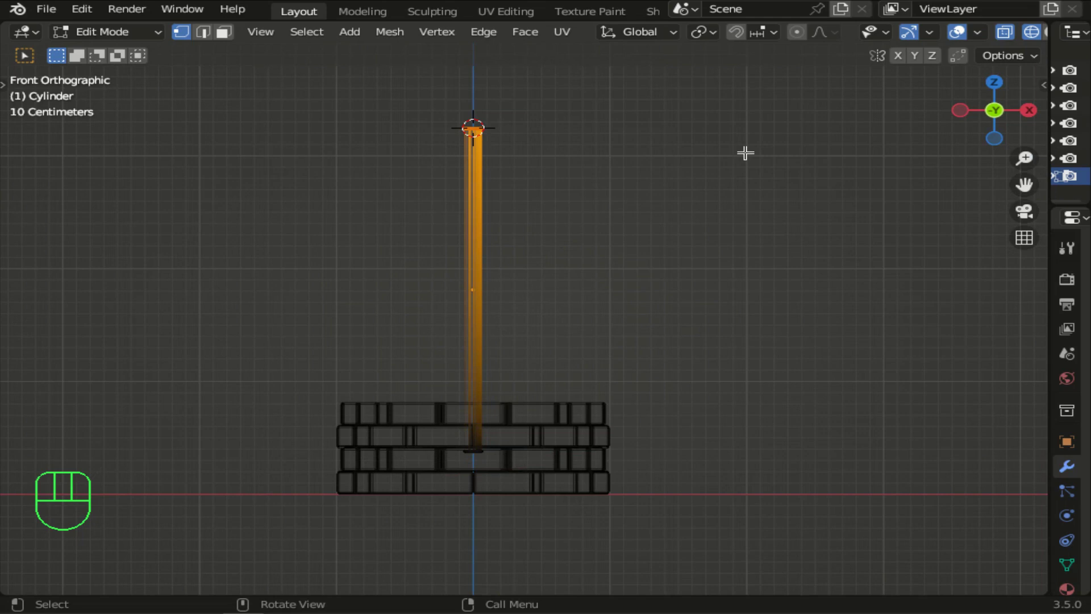
{"action": "left_click", "coordinate": [149, 34]}
{"action": "left_click", "coordinate": [171, 51]}
{"action": "left_click", "coordinate": [280, 32]}
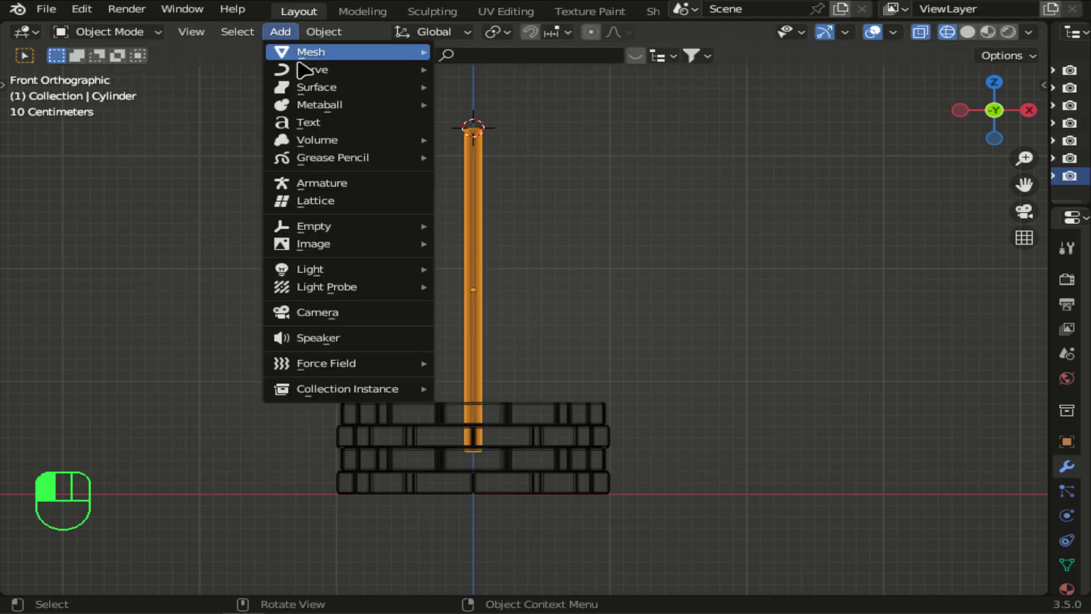
{"action": "mouse_move", "coordinate": [302, 51]}
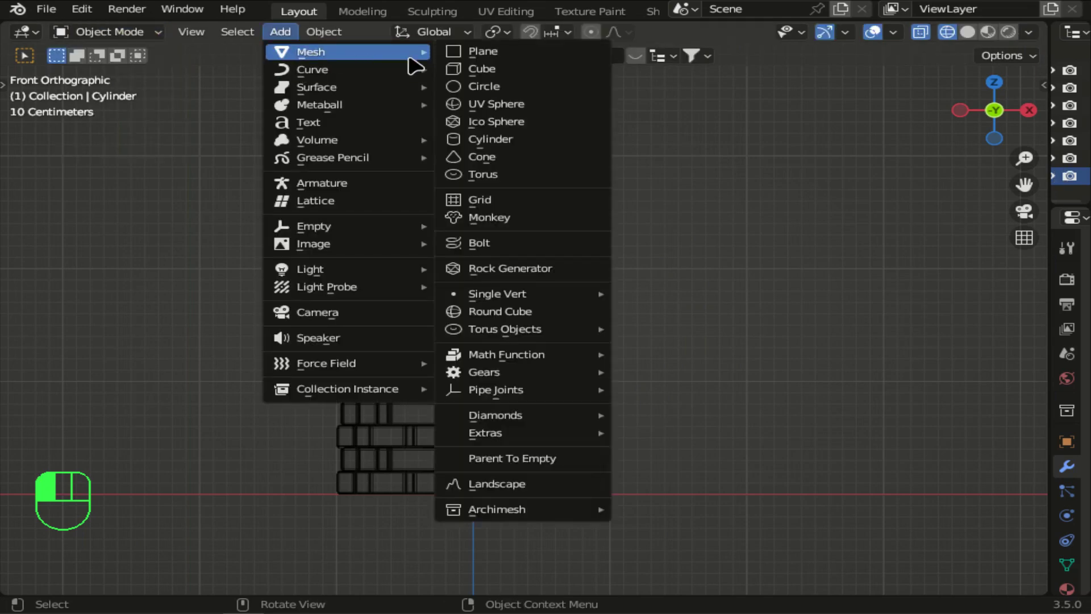
{"action": "left_click", "coordinate": [489, 104]}
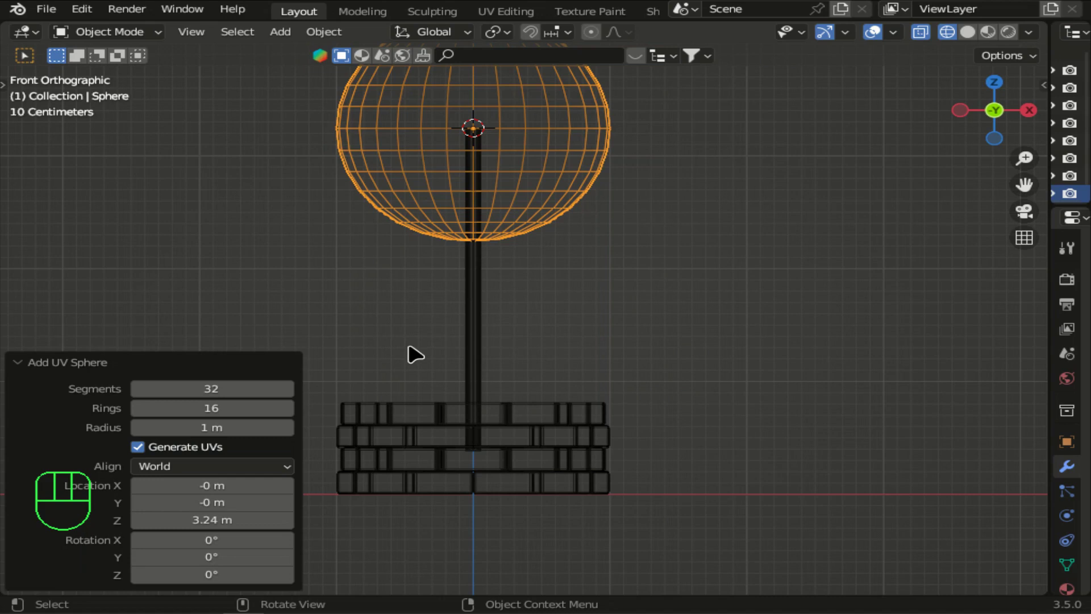
Set the new UV sphere to 16 segments and 10 rings.
{"action": "left_click", "coordinate": [226, 388]}
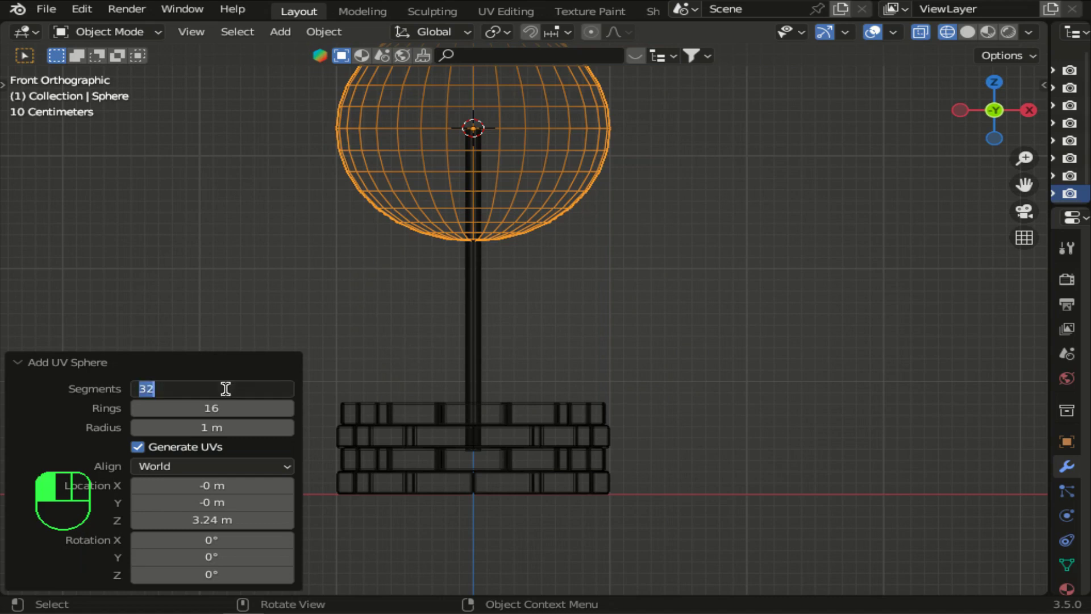
{"action": "type", "text": "16"}
{"action": "key", "text": "Return"}
{"action": "left_click", "coordinate": [232, 409]}
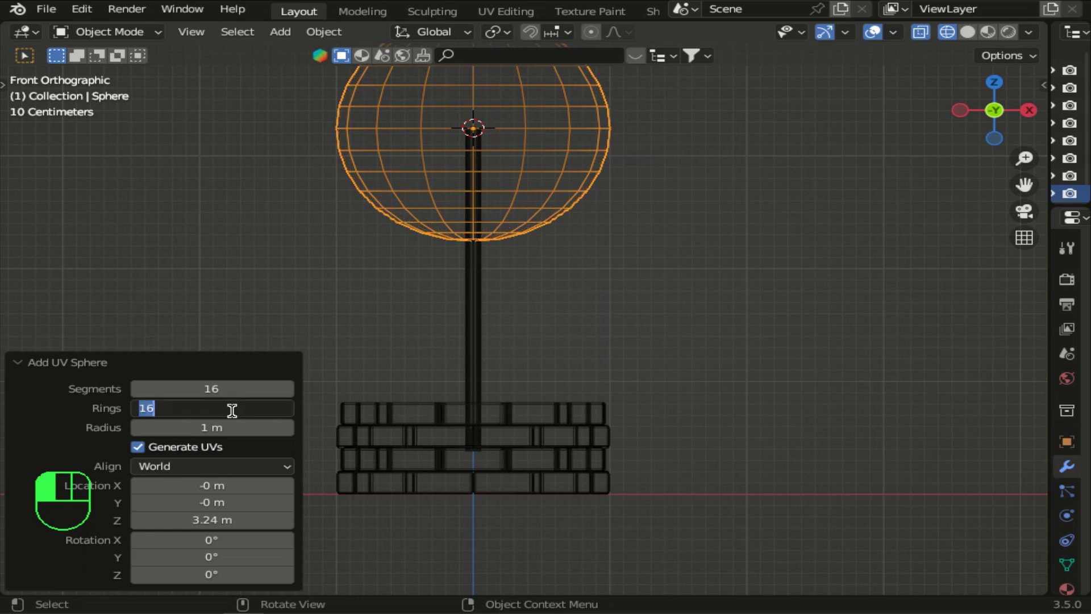
{"action": "type", "text": "1"}
{"action": "key", "text": "Return"}
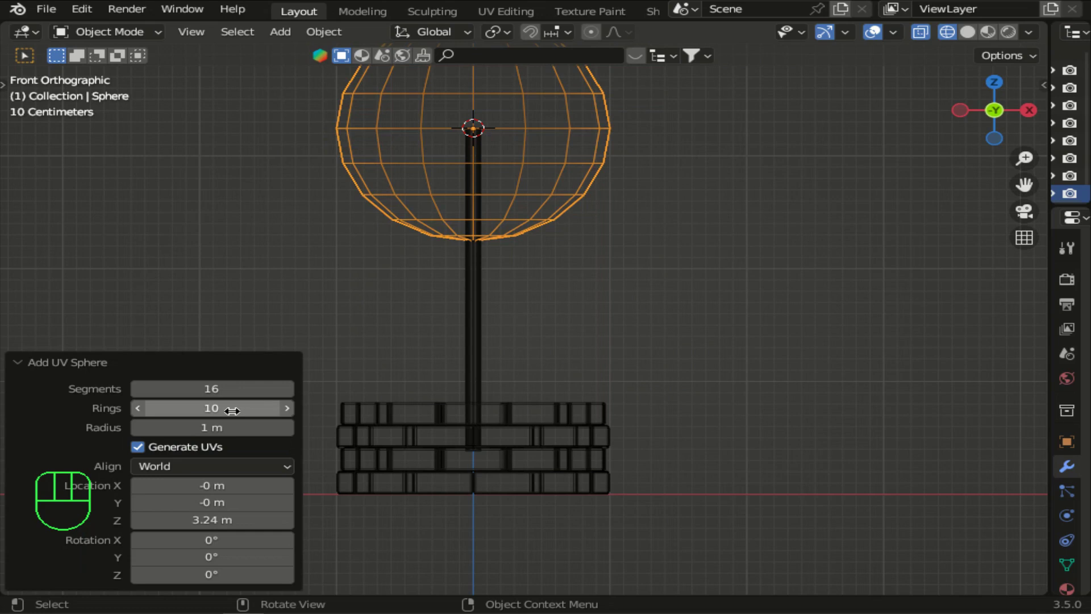
Switch to solid shading and scale only the sphere uniformly, by about 0.060 and again by about 1.275, to cap the pole.
{"action": "left_click", "coordinate": [730, 303]}
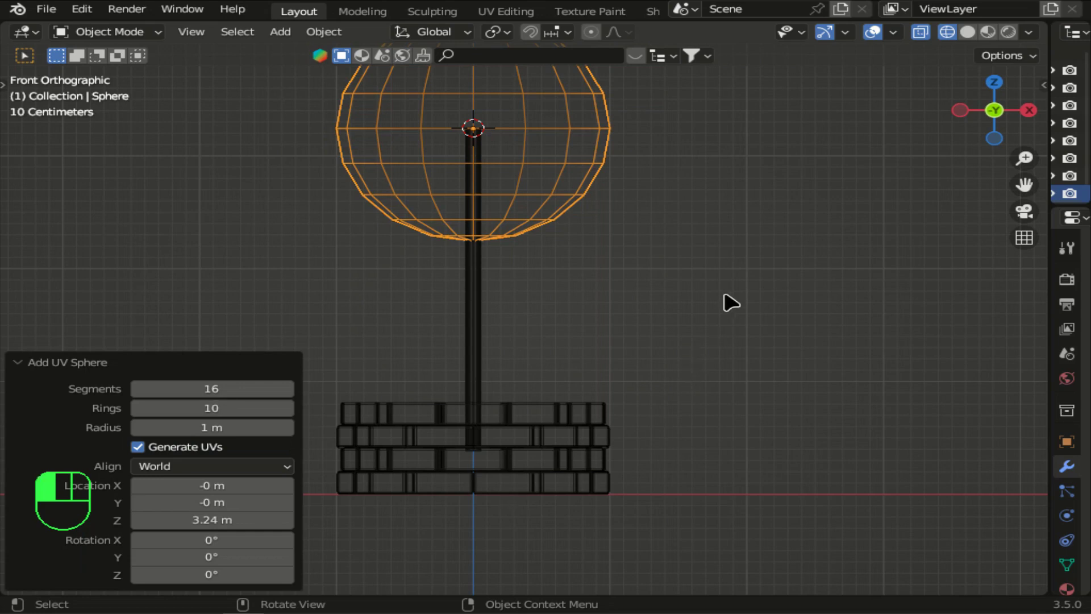
{"action": "left_click_drag", "start_coordinate": [794, 127], "coordinate": [317, 182]}
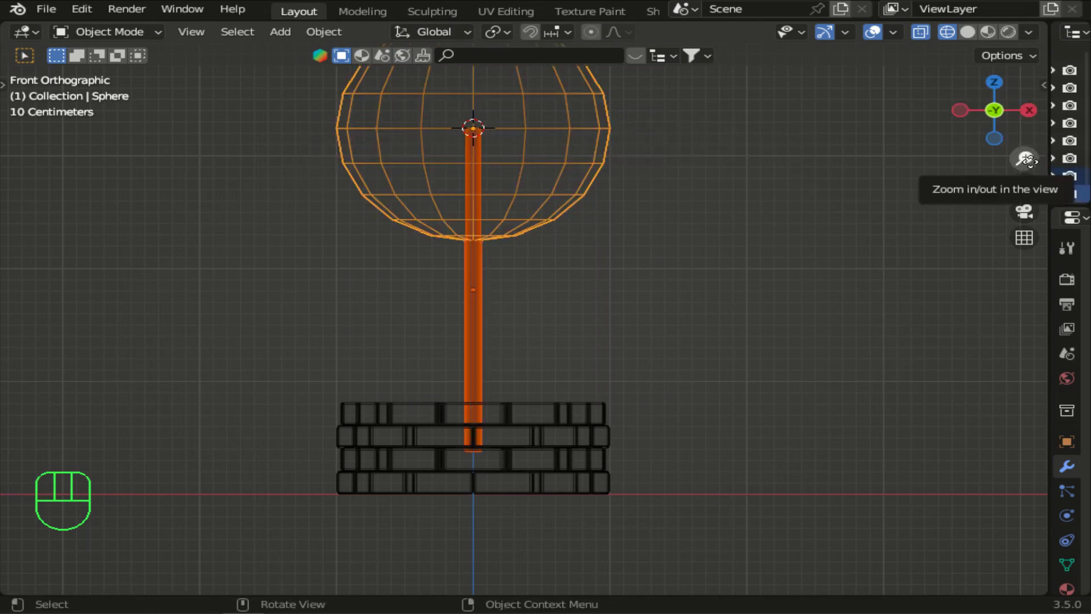
{"action": "left_click_drag", "start_coordinate": [1024, 185], "coordinate": [1018, 380]}
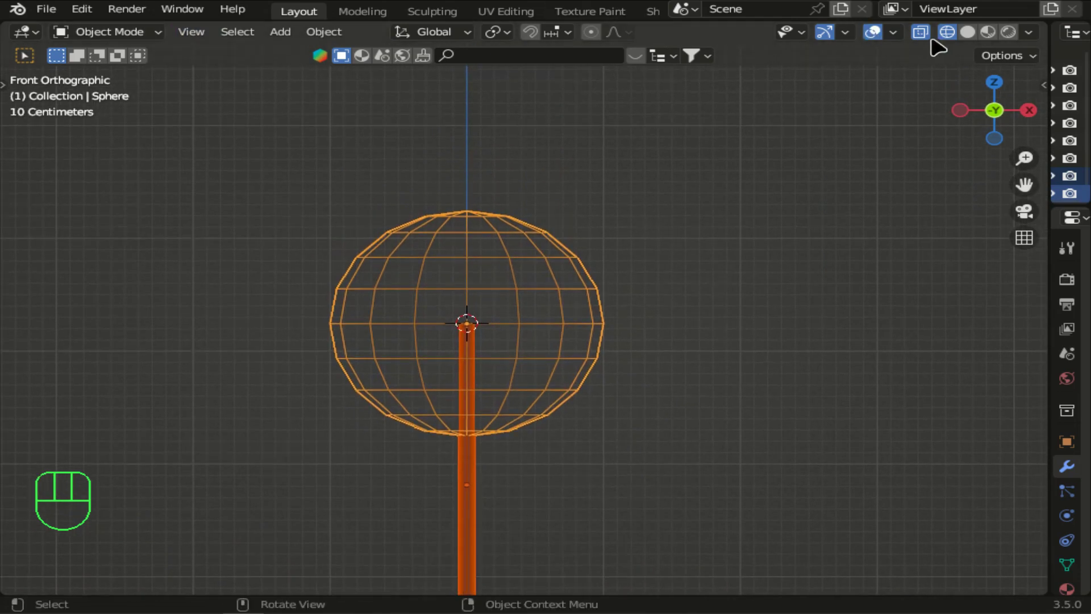
{"action": "left_click", "coordinate": [966, 32]}
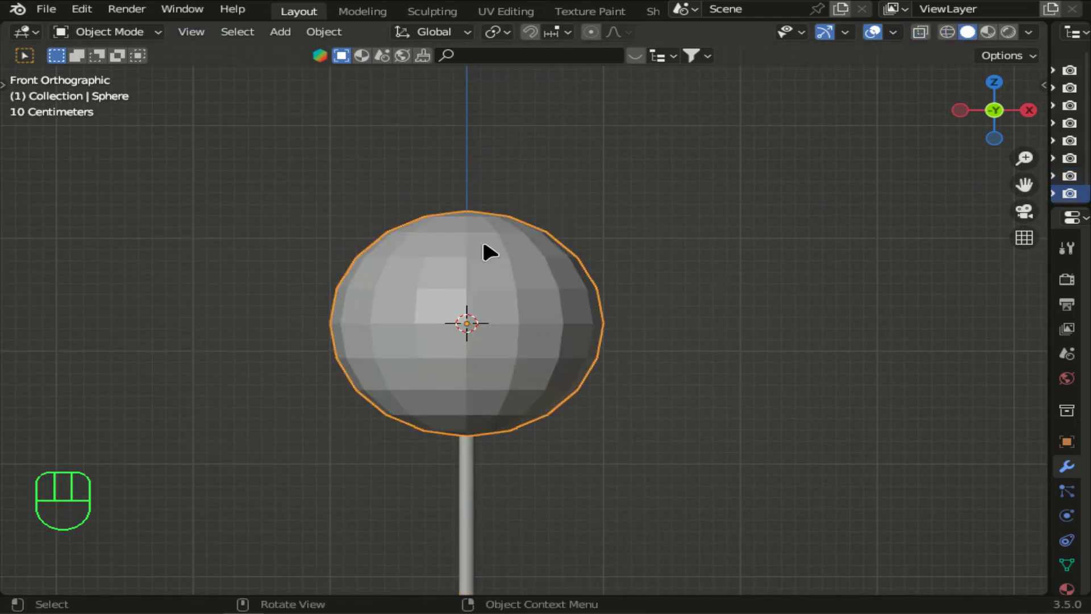
{"action": "key", "text": "s"}
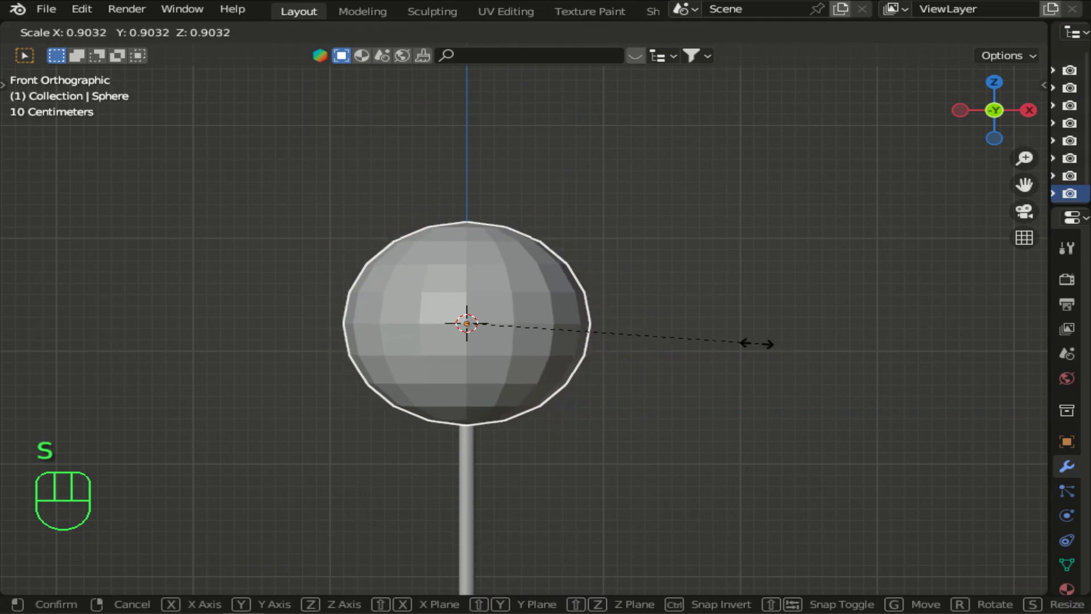
{"action": "left_click", "coordinate": [490, 325]}
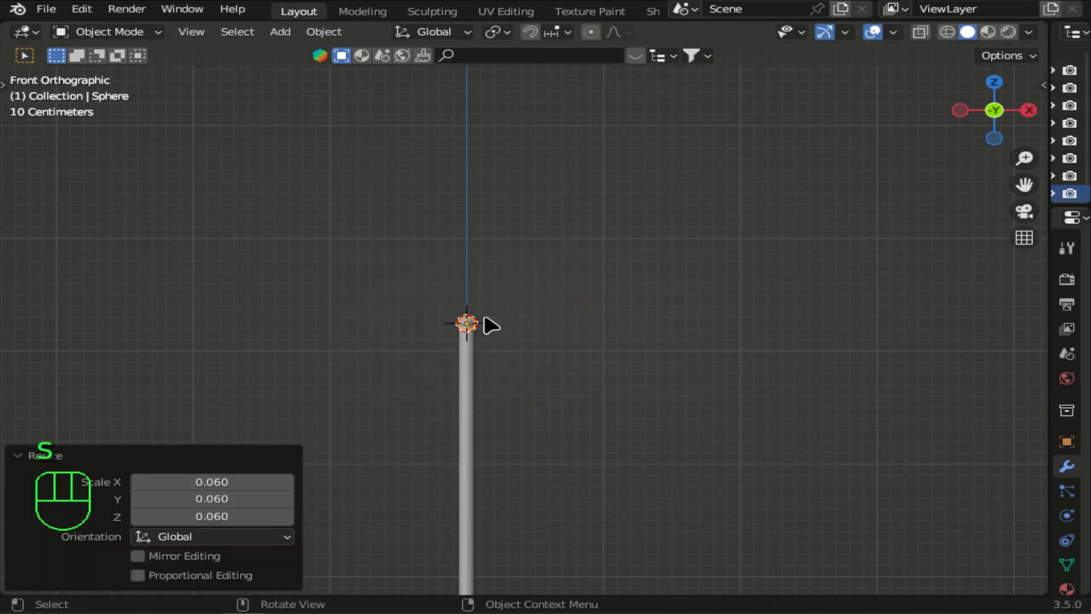
{"action": "key", "text": "s"}
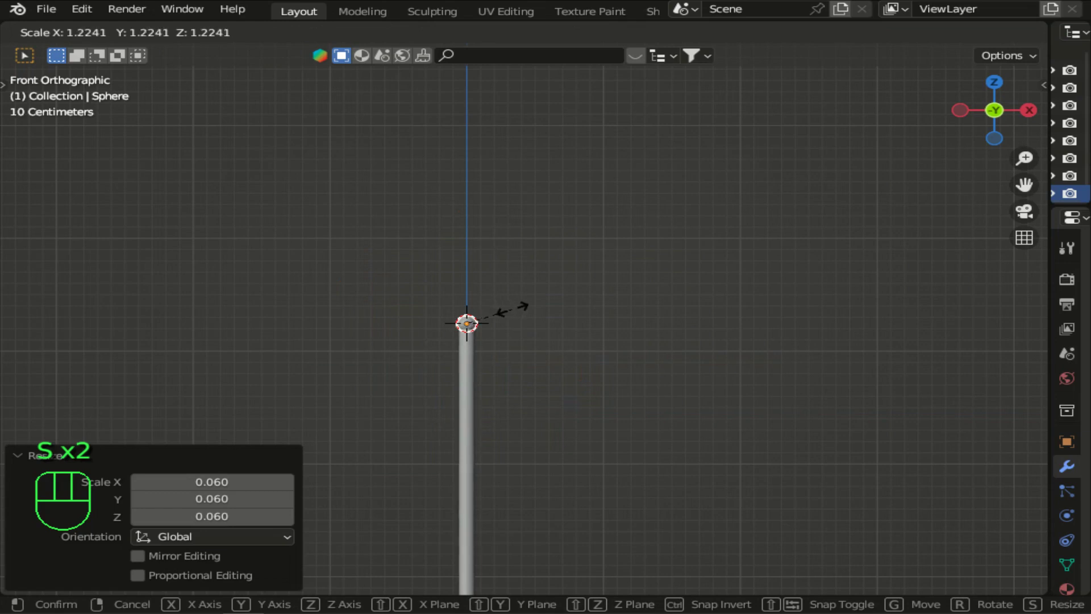
{"action": "left_click", "coordinate": [512, 309]}
Add a 2 m plane at the pole's top and rotate it 90° in front view so it stands vertically.
{"action": "left_click", "coordinate": [280, 31]}
{"action": "mouse_move", "coordinate": [310, 52]}
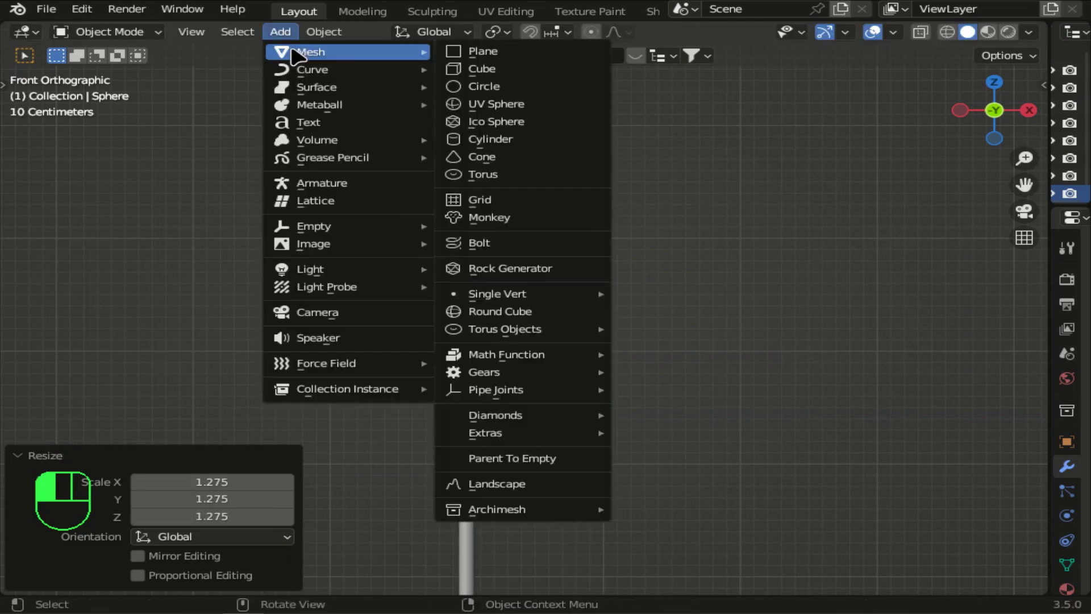
{"action": "left_click", "coordinate": [493, 54]}
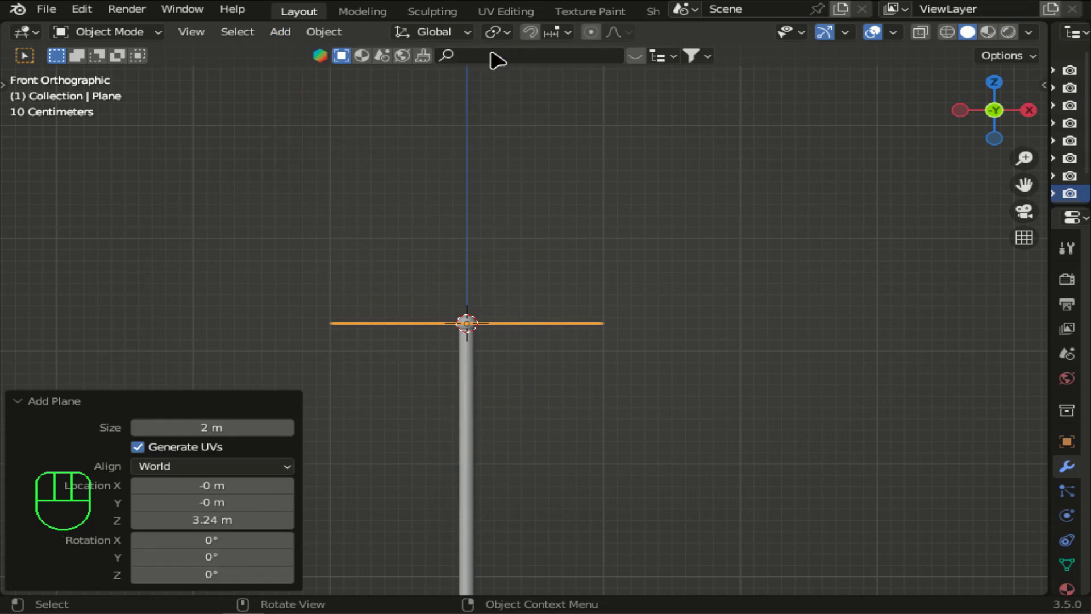
{"action": "type", "text": "r90"}
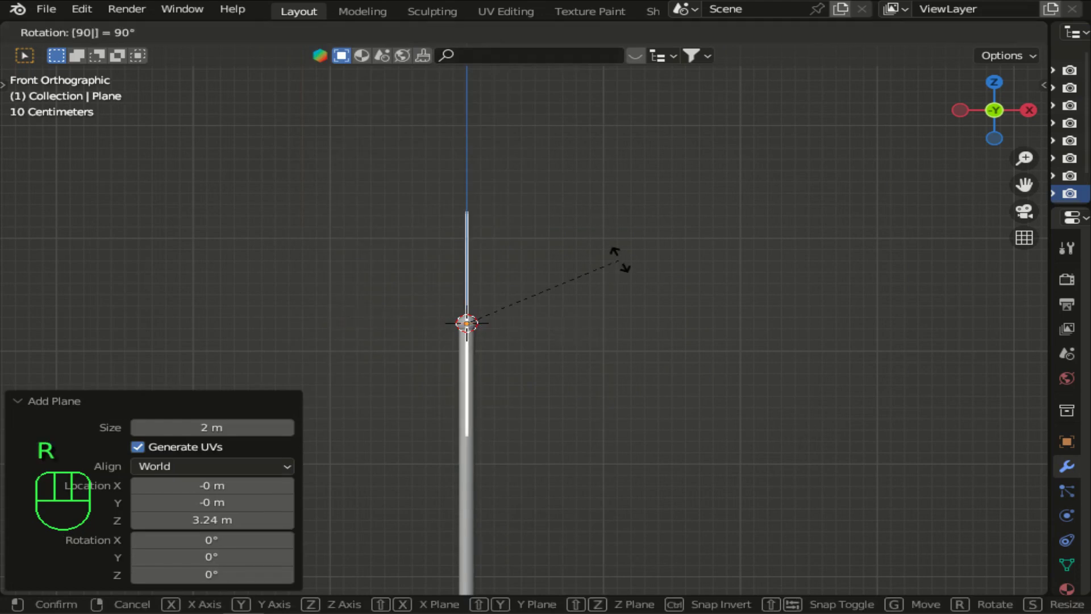
{"action": "left_click", "coordinate": [619, 260]}
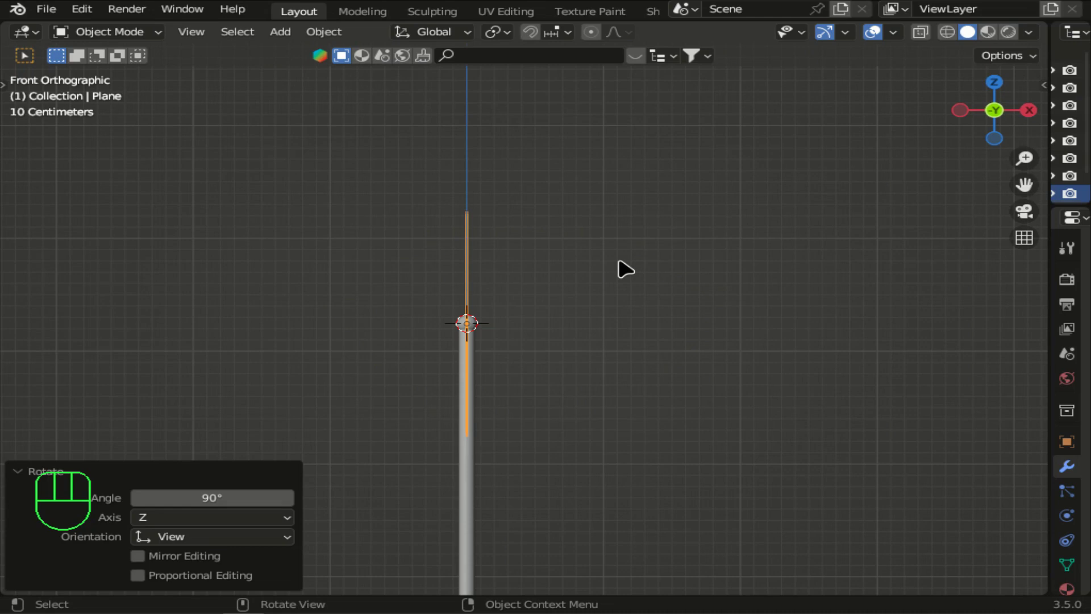
Rotate the plane 90° about global Z and move it about 1.01 m in X and -1.07 m in Z, beside the pole.
{"action": "type", "text": "rz90"}
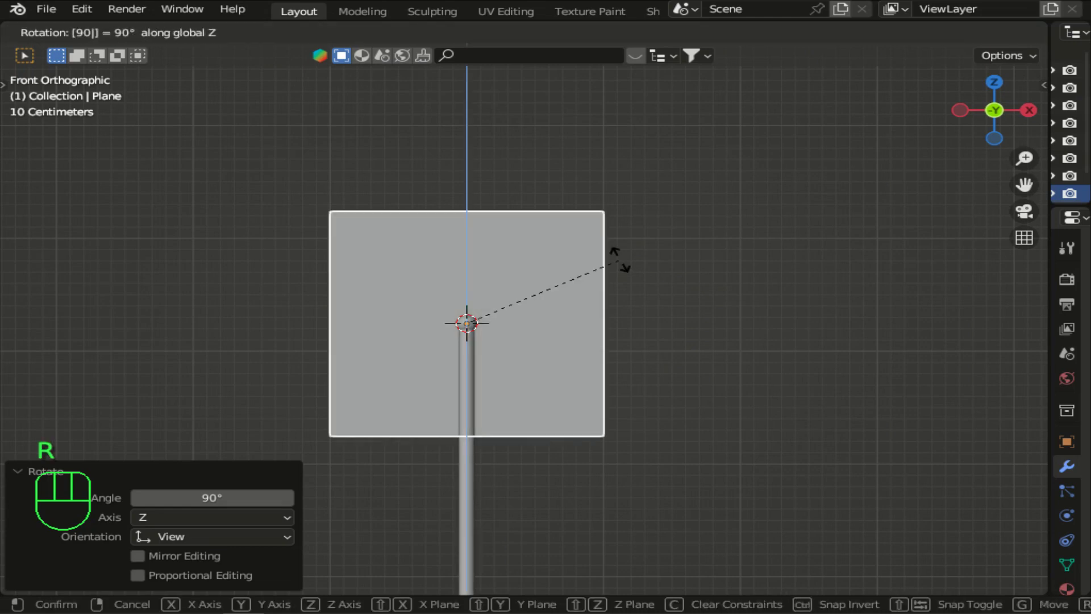
{"action": "left_click", "coordinate": [620, 260]}
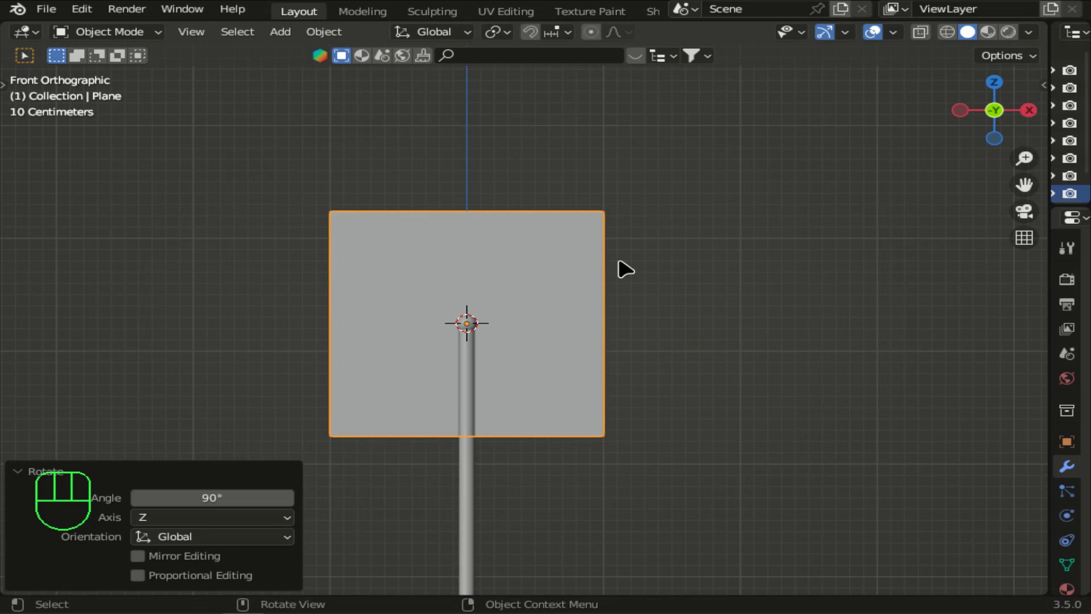
{"action": "key", "text": "g"}
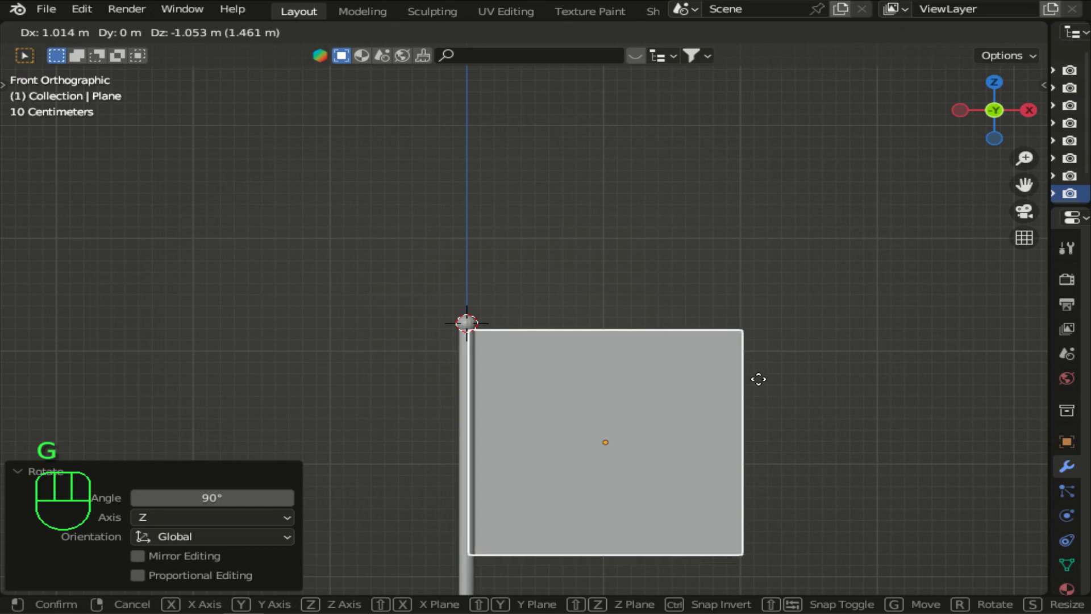
{"action": "left_click", "coordinate": [758, 380]}
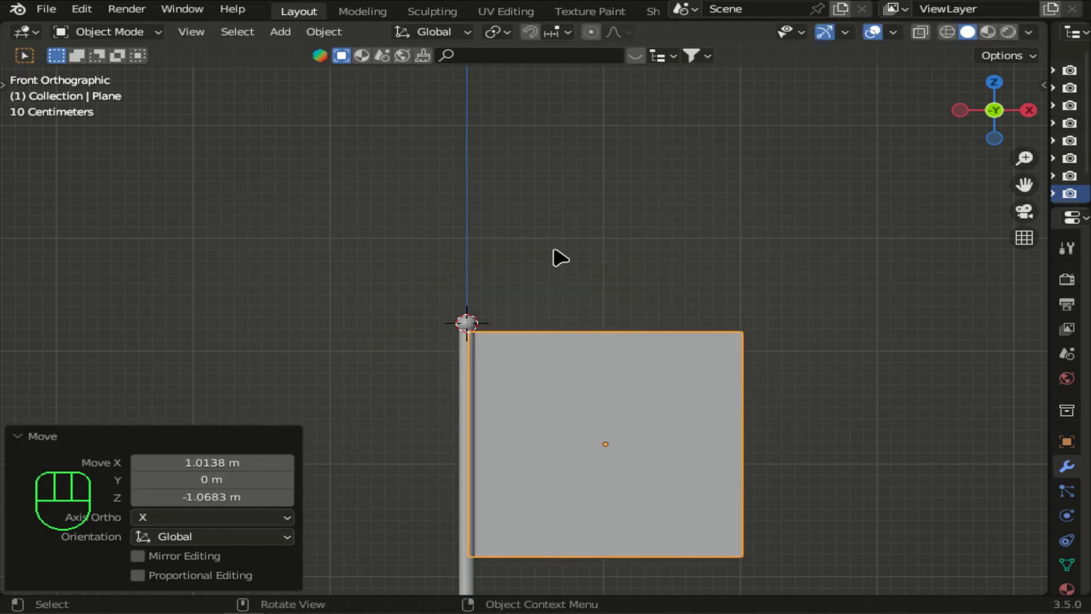
Taper the plane into a pennant by scaling its outer edge along Z almost to a point in Edit Mode, and return to Object Mode.
{"action": "left_click", "coordinate": [148, 32]}
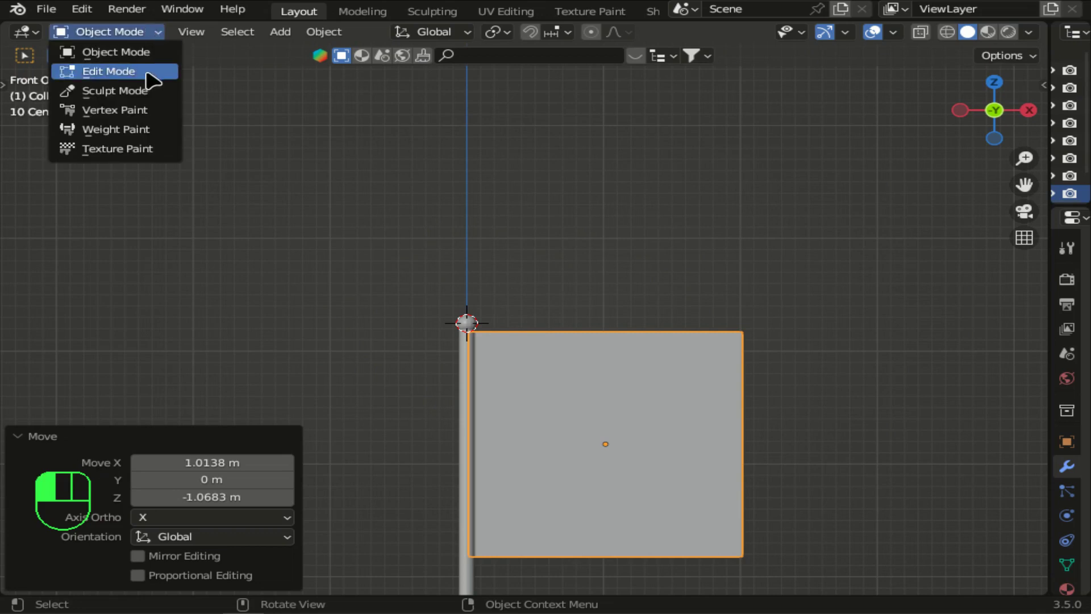
{"action": "left_click", "coordinate": [147, 71]}
{"action": "left_click_drag", "start_coordinate": [723, 274], "coordinate": [786, 562]}
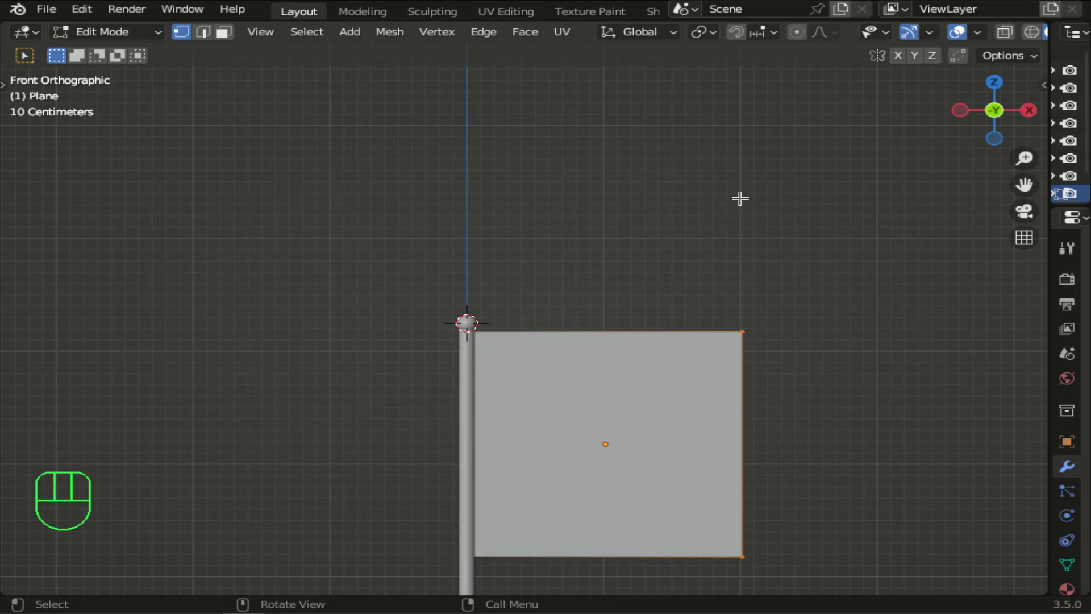
{"action": "key", "text": "s"}
{"action": "key", "text": "z"}
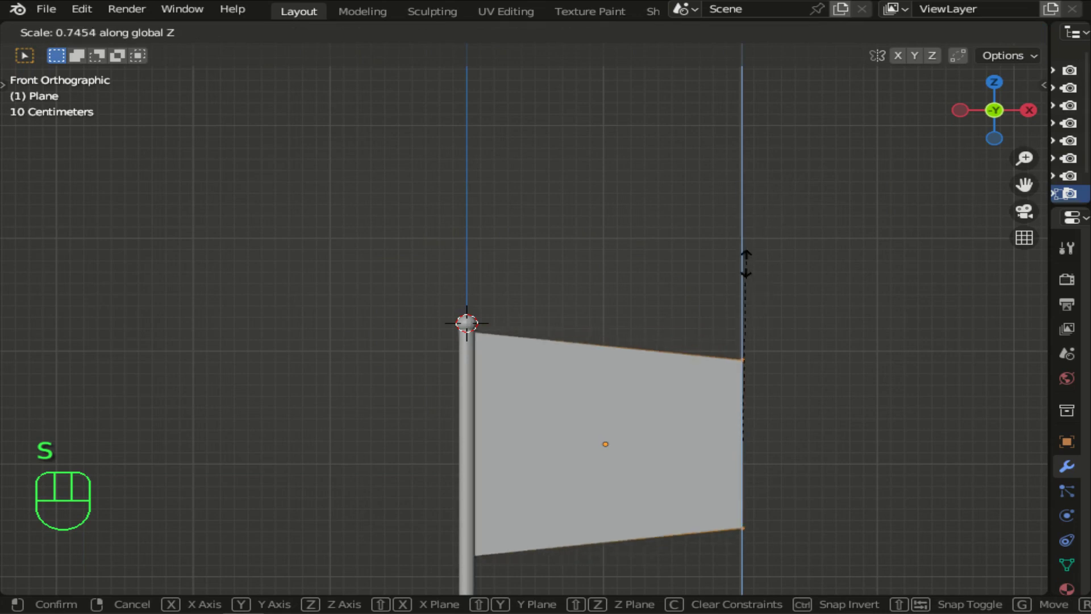
{"action": "left_click", "coordinate": [740, 437]}
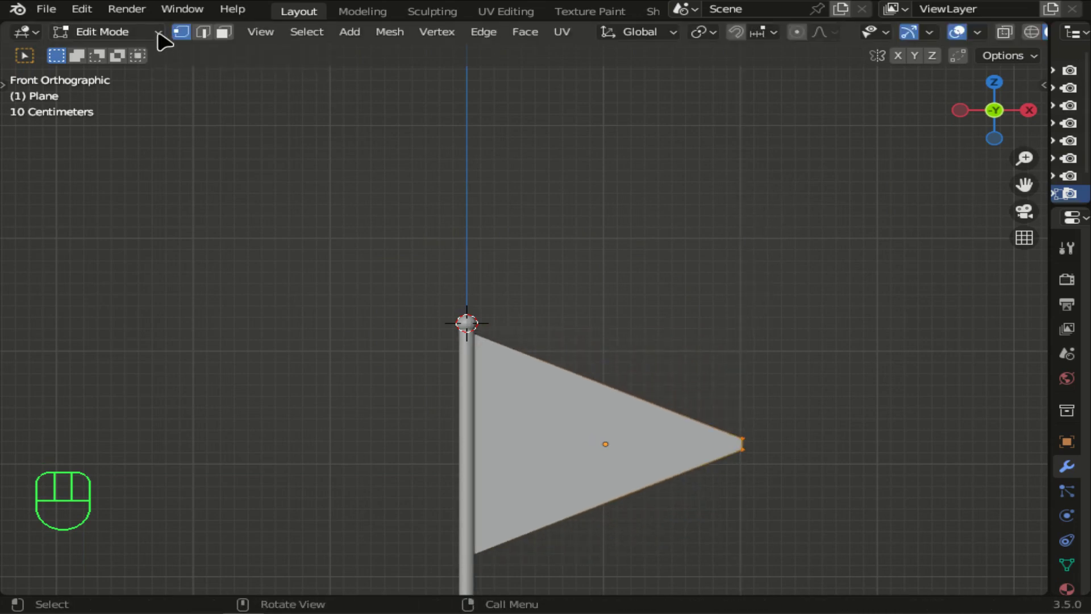
{"action": "left_click", "coordinate": [158, 32]}
{"action": "left_click", "coordinate": [151, 52]}
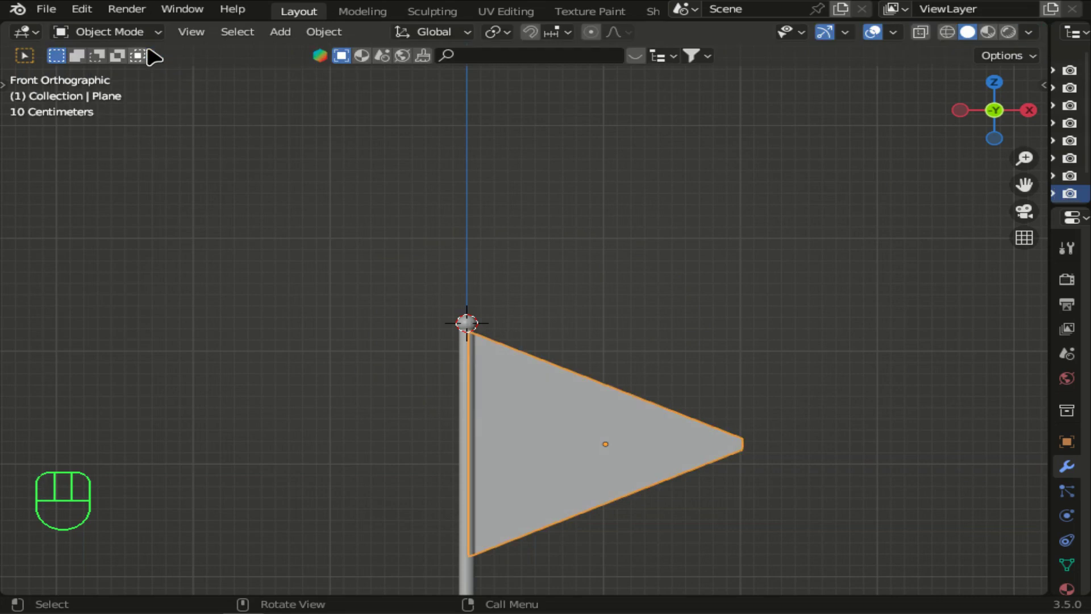
Add a text object at the 3D cursor on the pole's top and rotate it 90° about global X so it stands upright.
{"action": "left_click", "coordinate": [280, 32]}
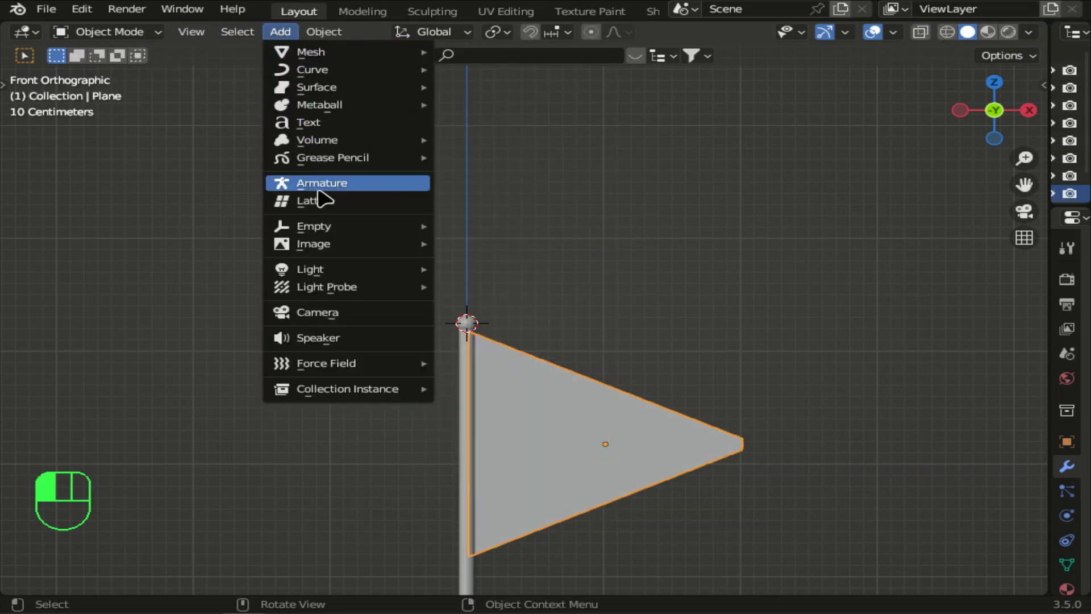
{"action": "left_click", "coordinate": [316, 123]}
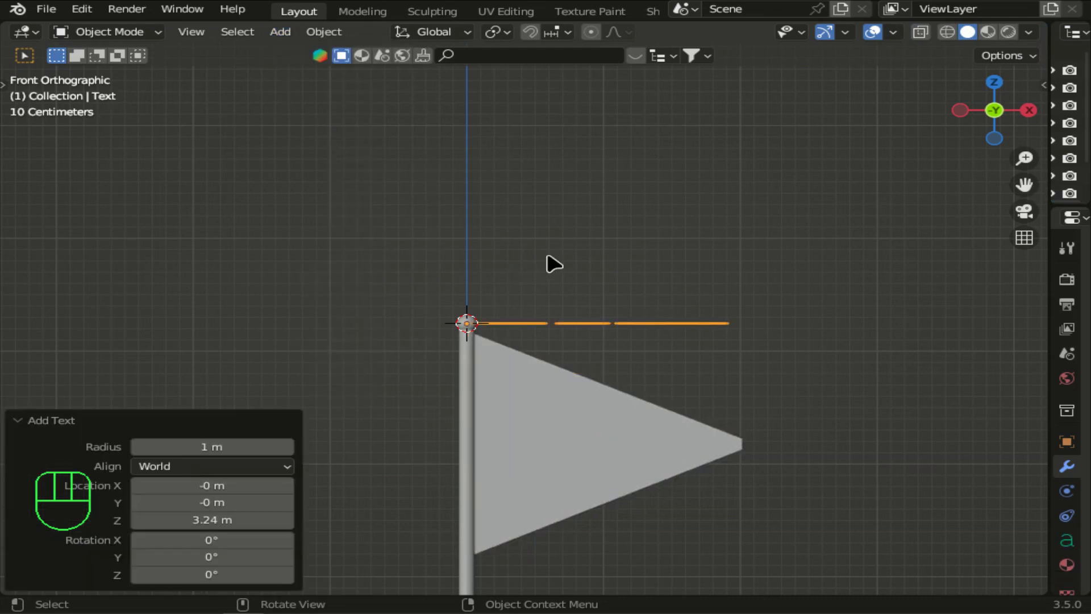
{"action": "key", "text": "r"}
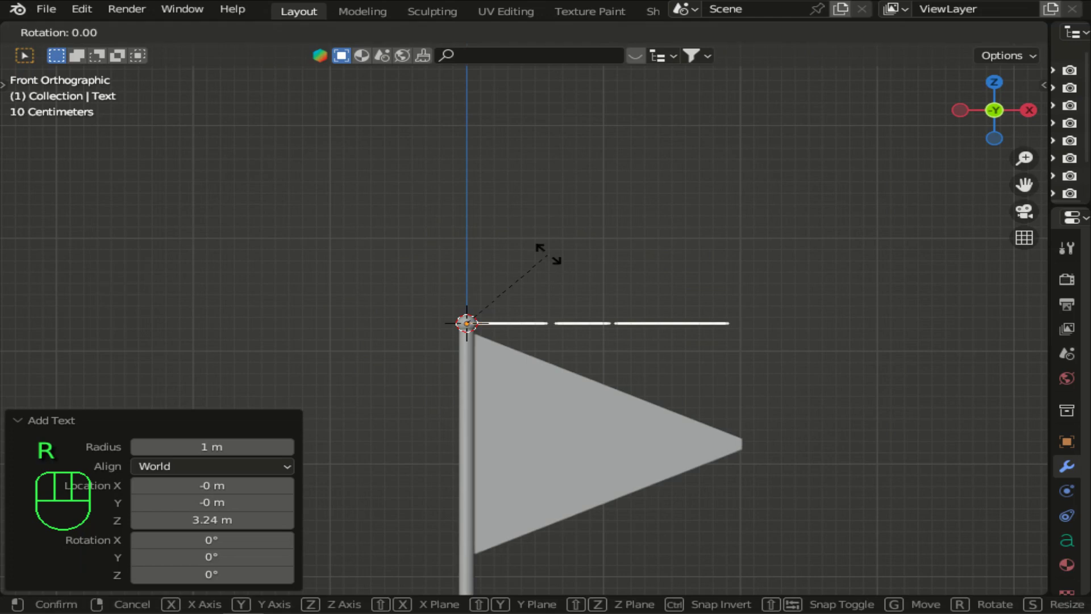
{"action": "key", "text": "x"}
{"action": "key", "text": "9"}
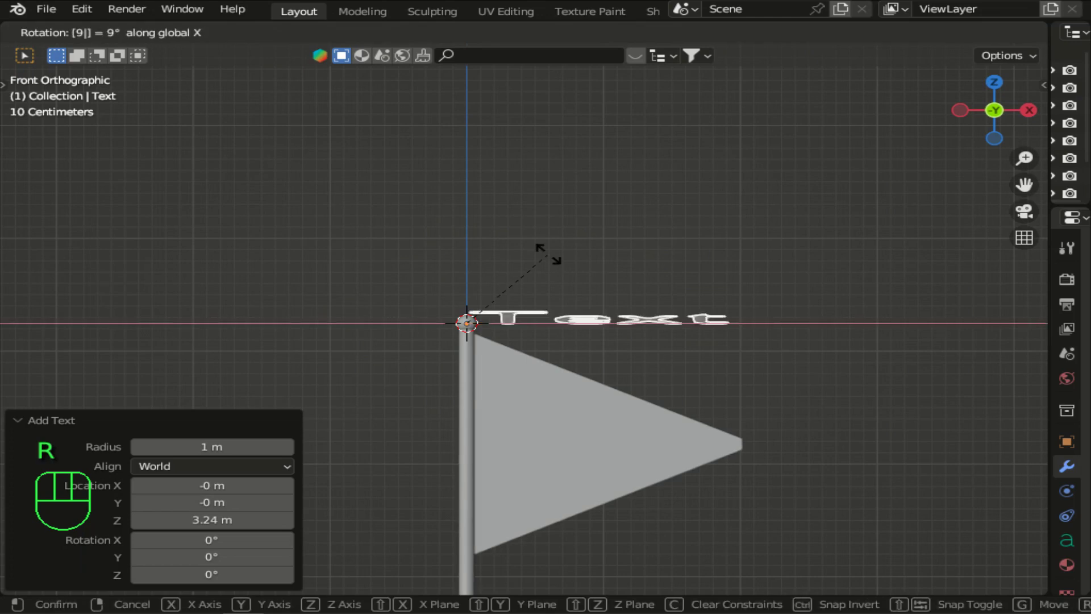
{"action": "key", "text": "0"}
{"action": "key", "text": "Return"}
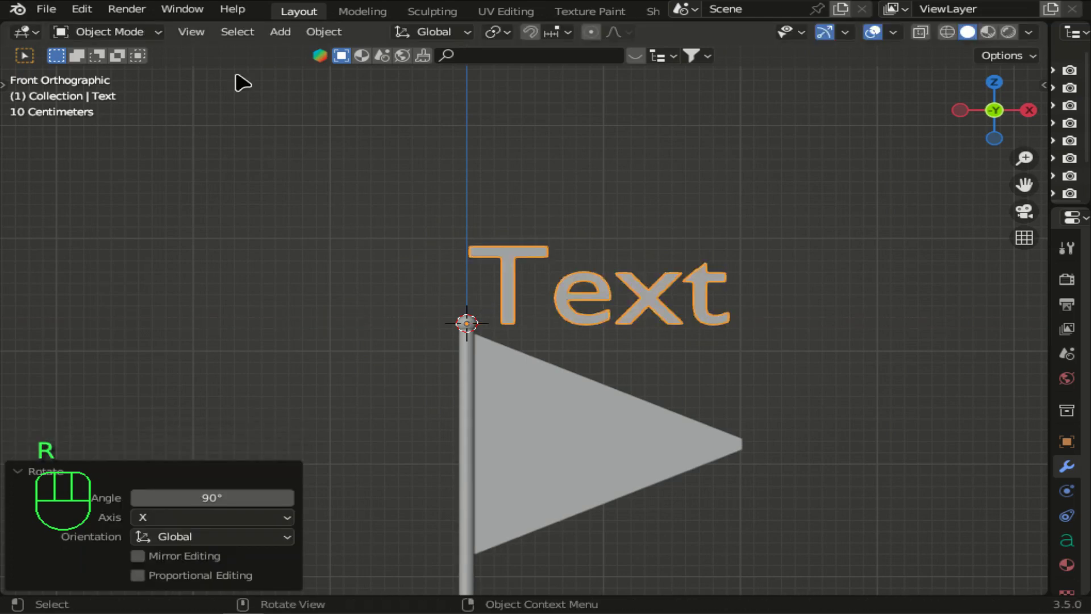
Replace the text object's default wording with the letter M in Edit Mode and return to Object Mode.
{"action": "left_click", "coordinate": [134, 32]}
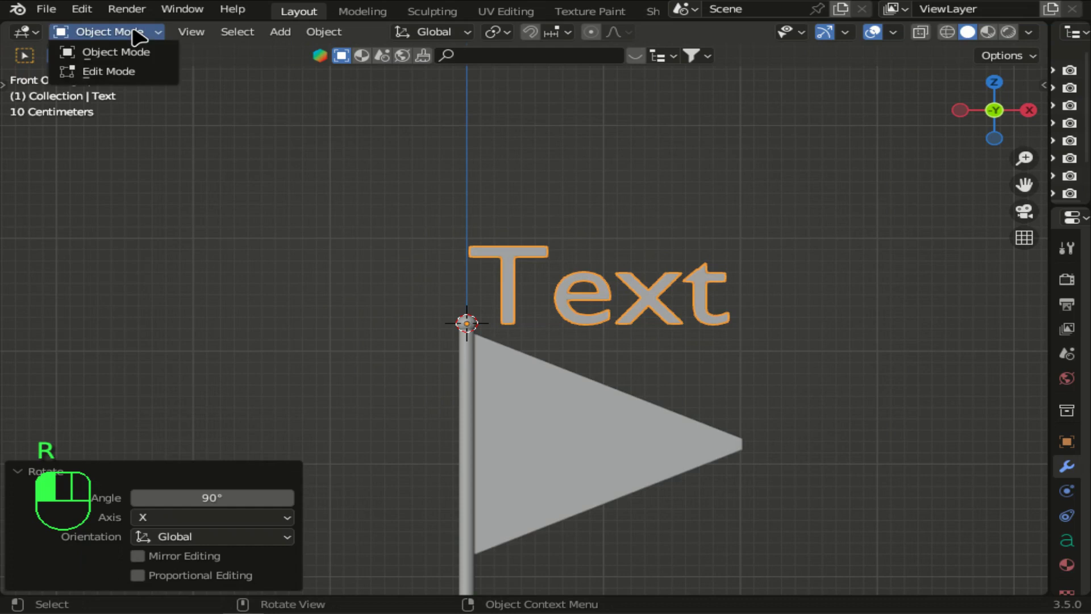
{"action": "left_click", "coordinate": [137, 73]}
{"action": "key", "text": "BackSpace"}
{"action": "key", "text": "BackSpace"}
{"action": "key", "text": "BackSpace"}
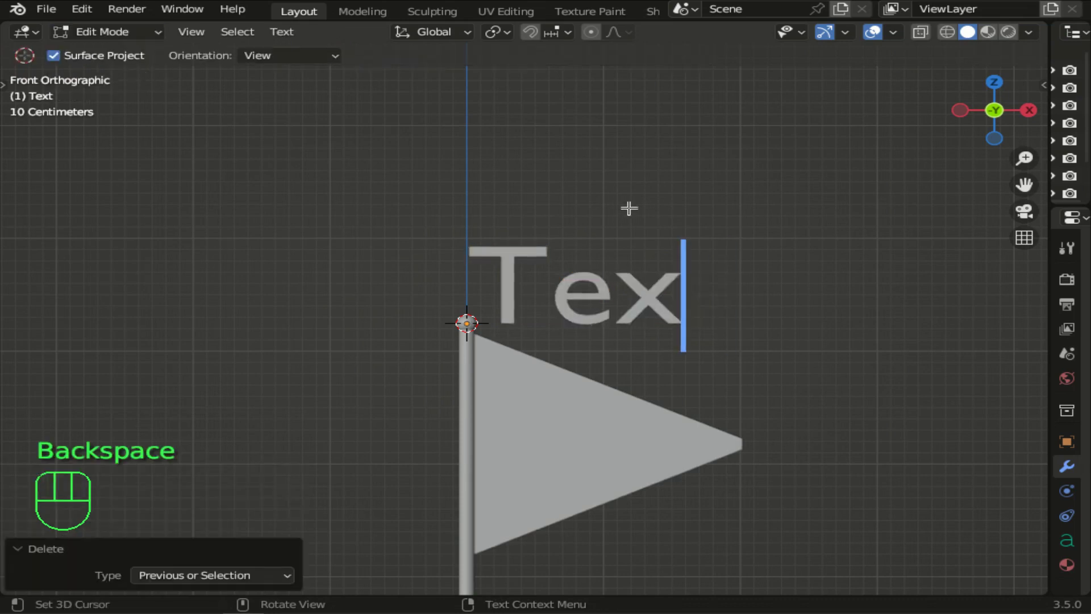
{"action": "key", "text": "BackSpace"}
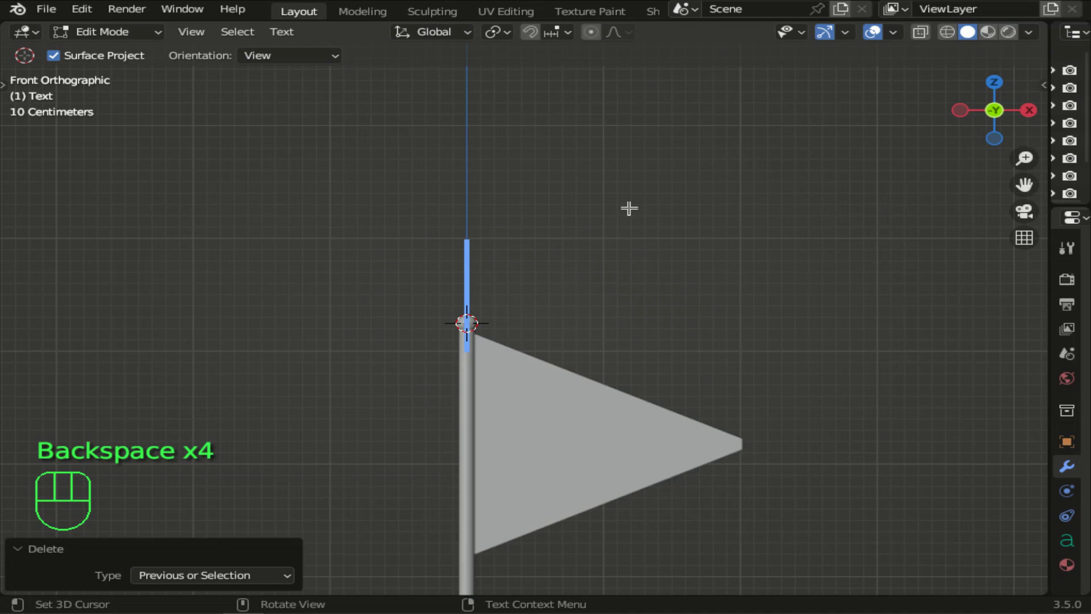
{"action": "type", "text": "M"}
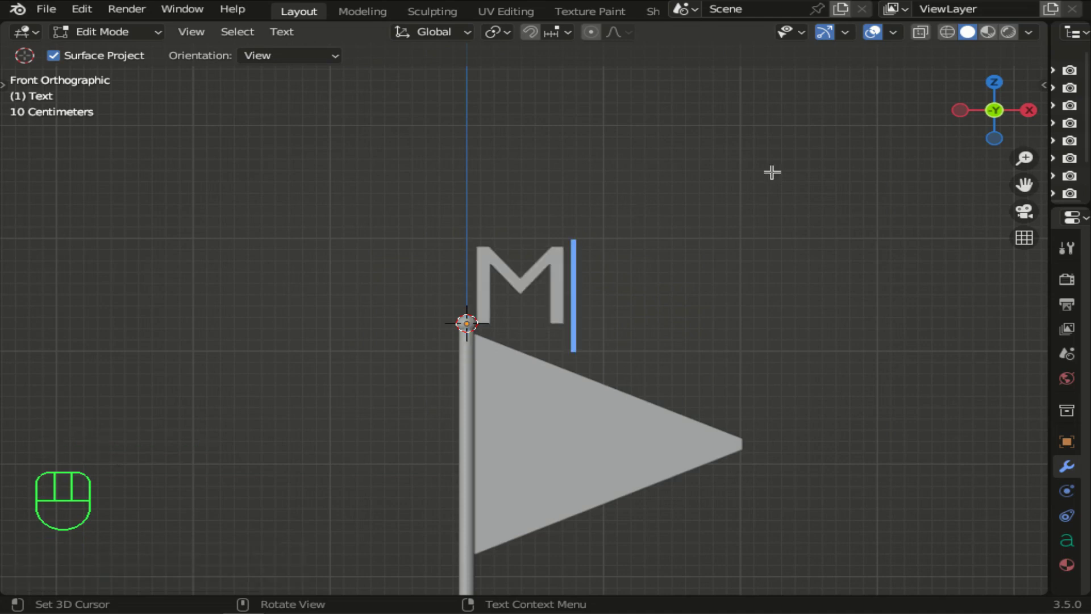
{"action": "left_click", "coordinate": [132, 37]}
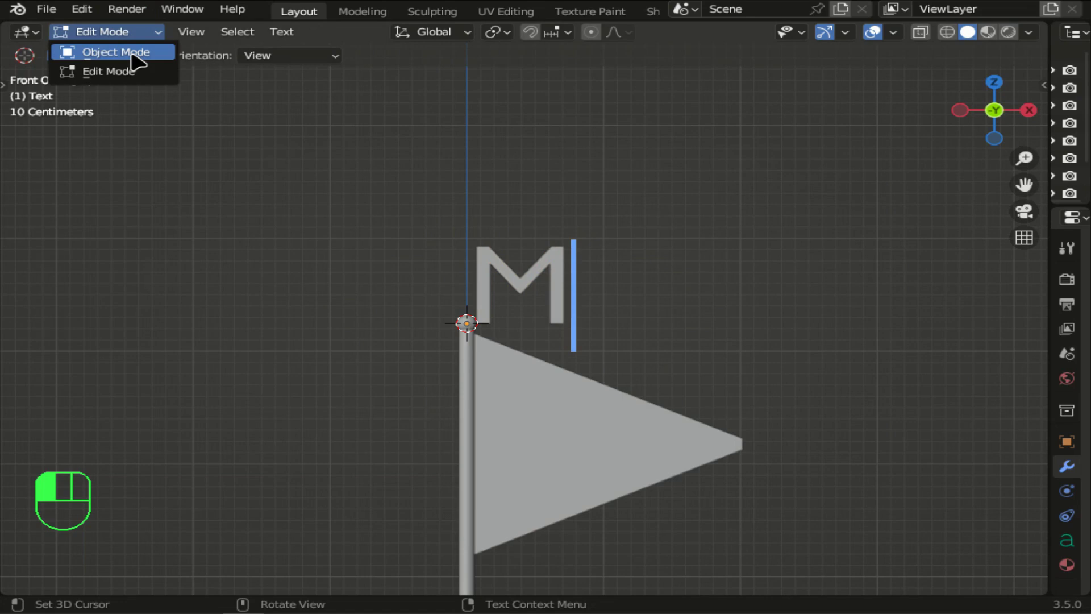
{"action": "left_click", "coordinate": [134, 52]}
Set the letter M's origin to its geometry.
{"action": "right_click", "coordinate": [604, 286]}
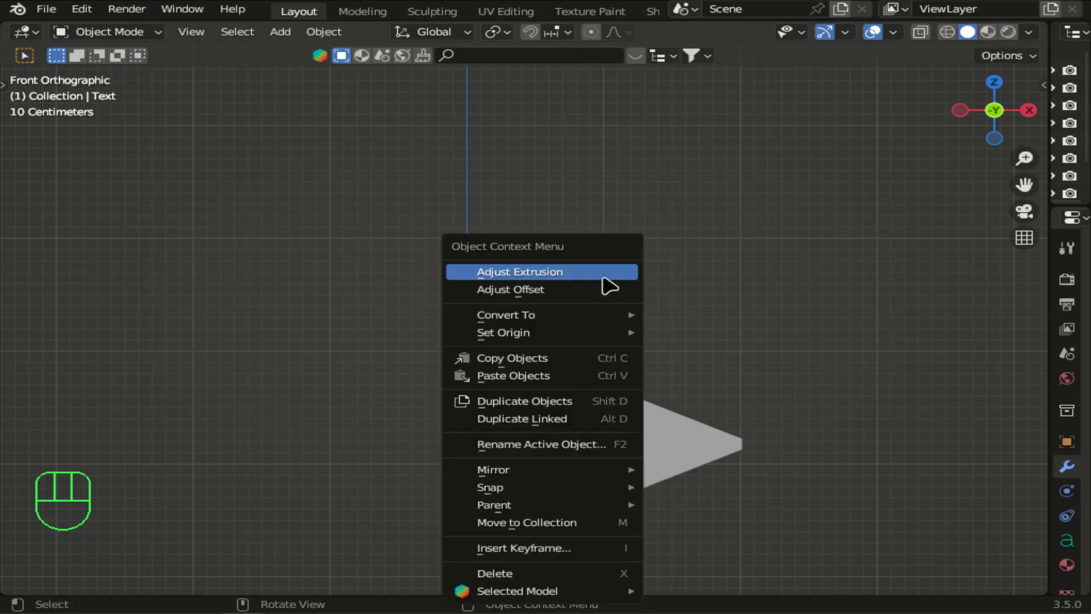
{"action": "mouse_move", "coordinate": [597, 334]}
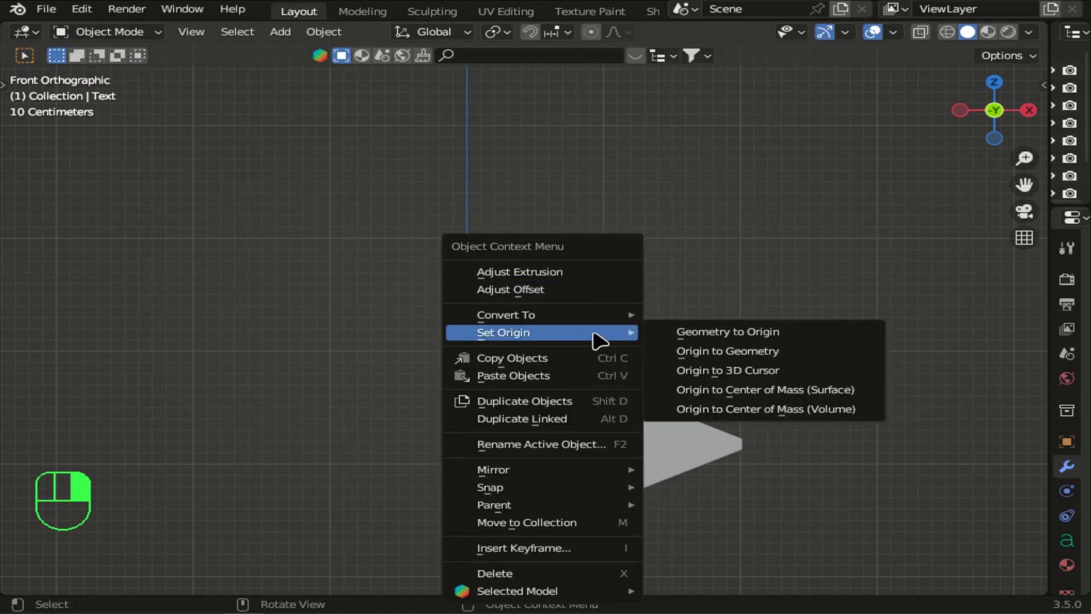
{"action": "left_click", "coordinate": [678, 352]}
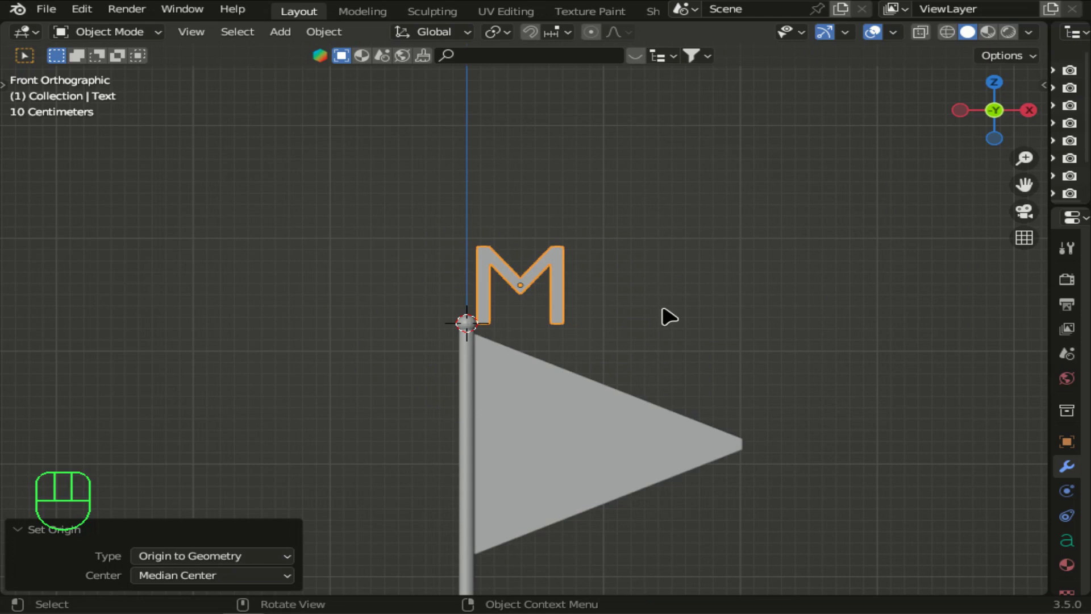
Convert the letter M to a mesh and move it about 0.19 m in X and -1.37 m in Z onto the flag.
{"action": "right_click", "coordinate": [644, 304]}
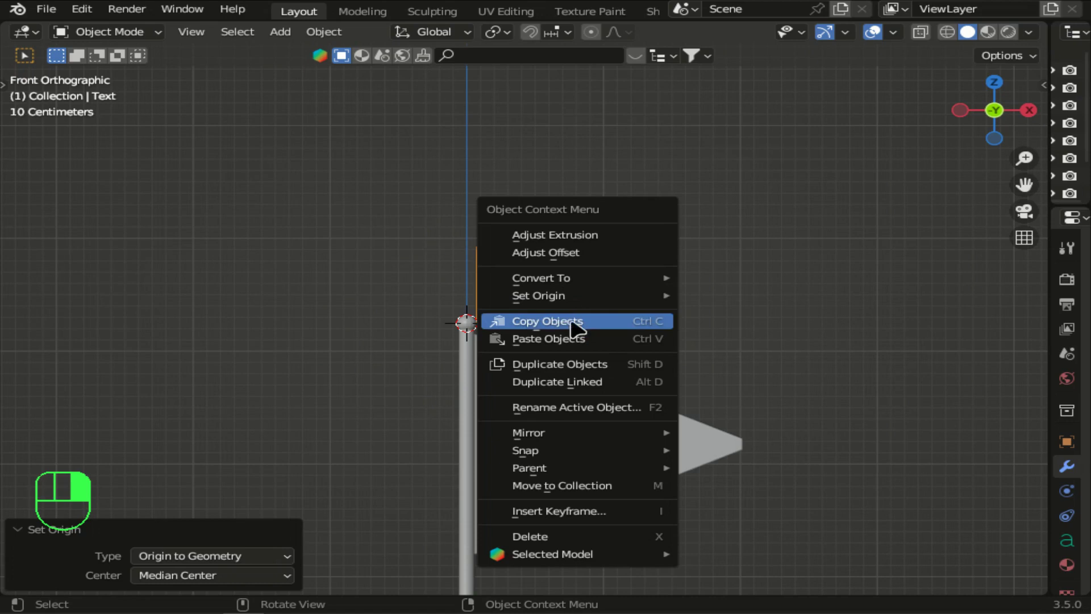
{"action": "mouse_move", "coordinate": [574, 282]}
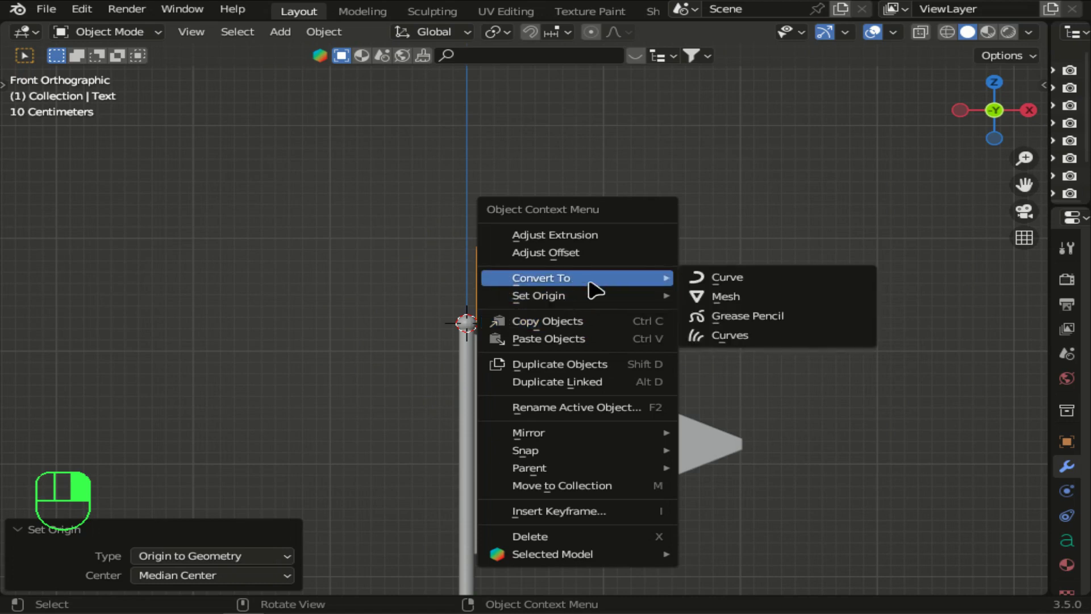
{"action": "left_click", "coordinate": [725, 301]}
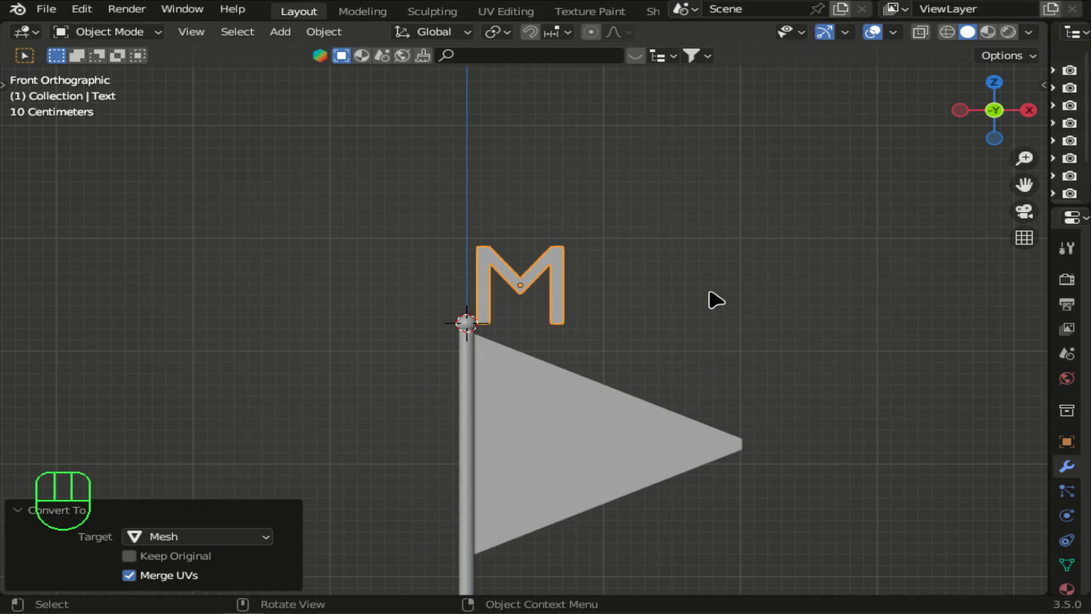
{"action": "key", "text": "g"}
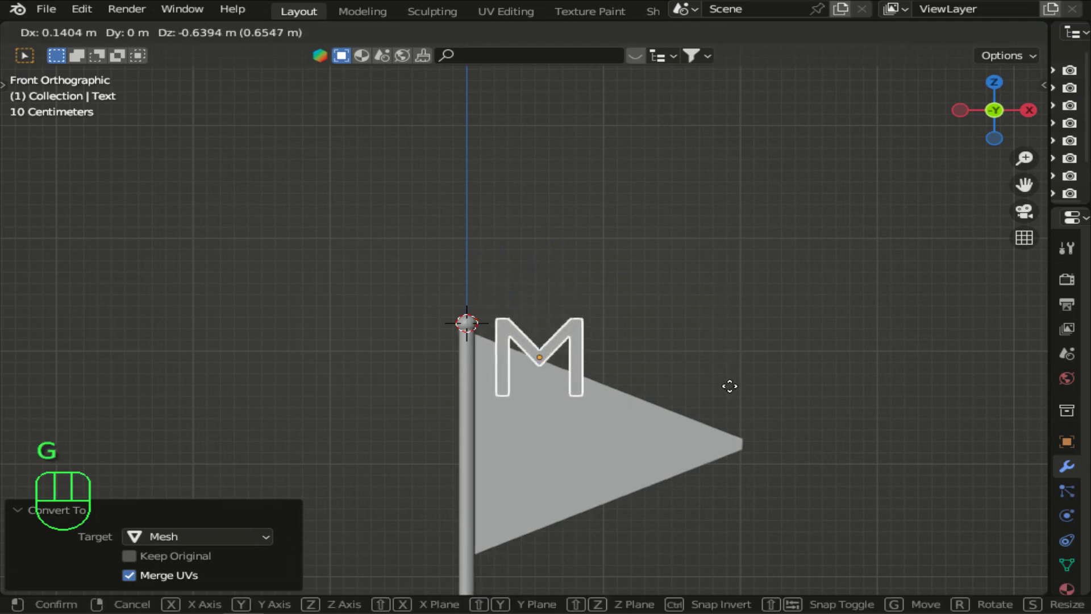
{"action": "left_click", "coordinate": [735, 447]}
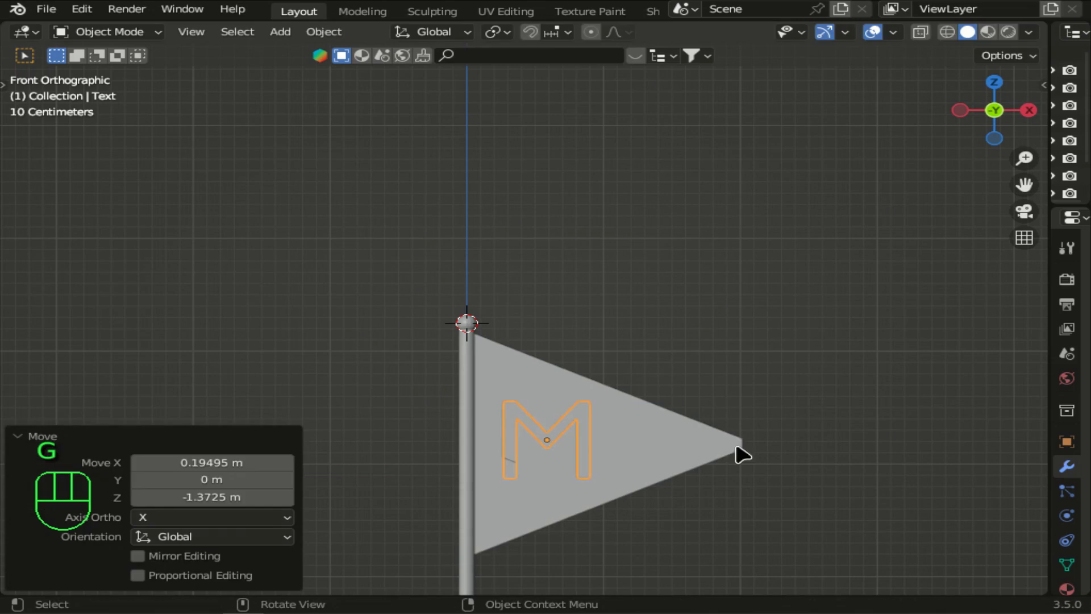
Enter Edit Mode on the letter M and extrude all its geometry by about -0.062 m along its normal in top view.
{"action": "left_click", "coordinate": [995, 82]}
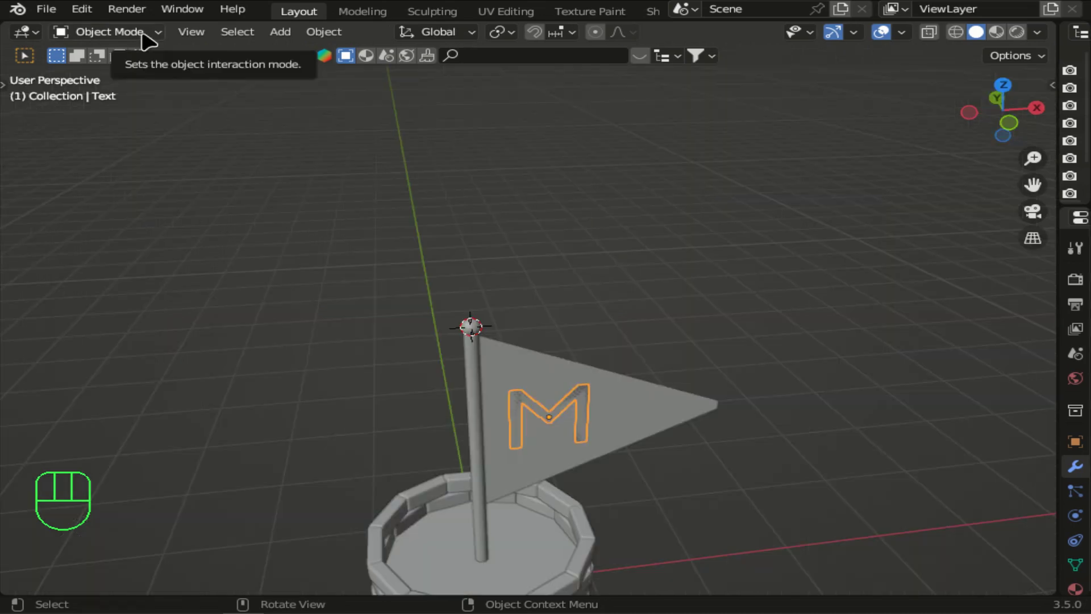
{"action": "left_click", "coordinate": [145, 34]}
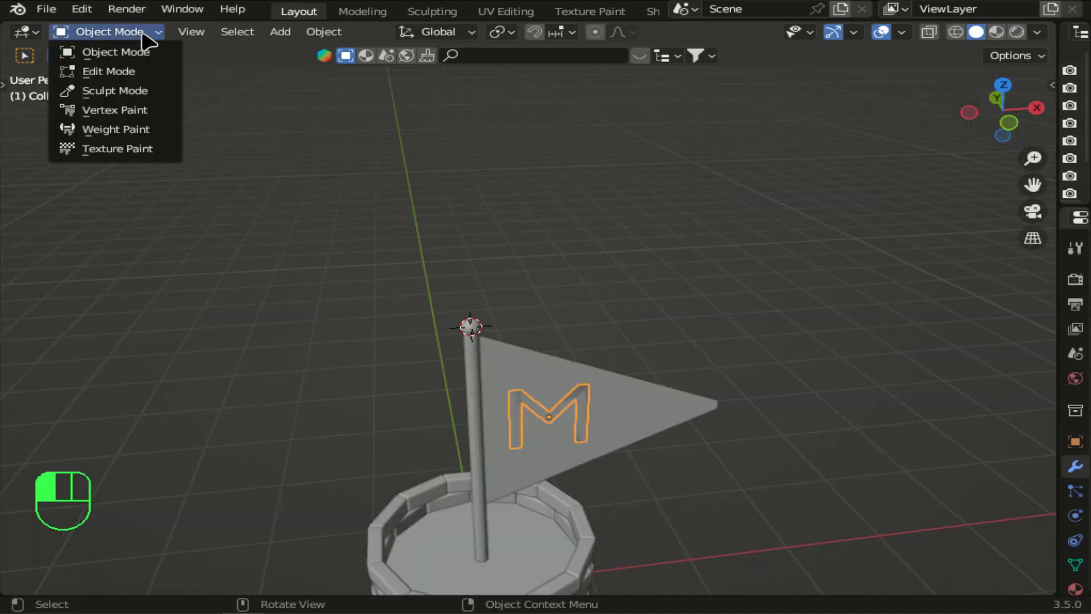
{"action": "left_click", "coordinate": [140, 72]}
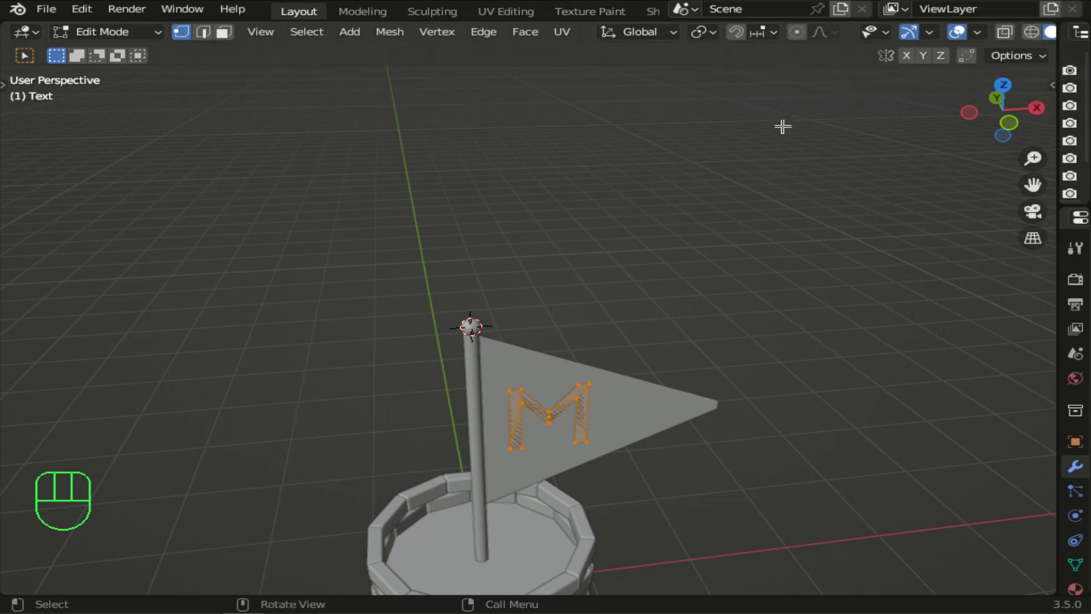
{"action": "left_click", "coordinate": [1003, 85]}
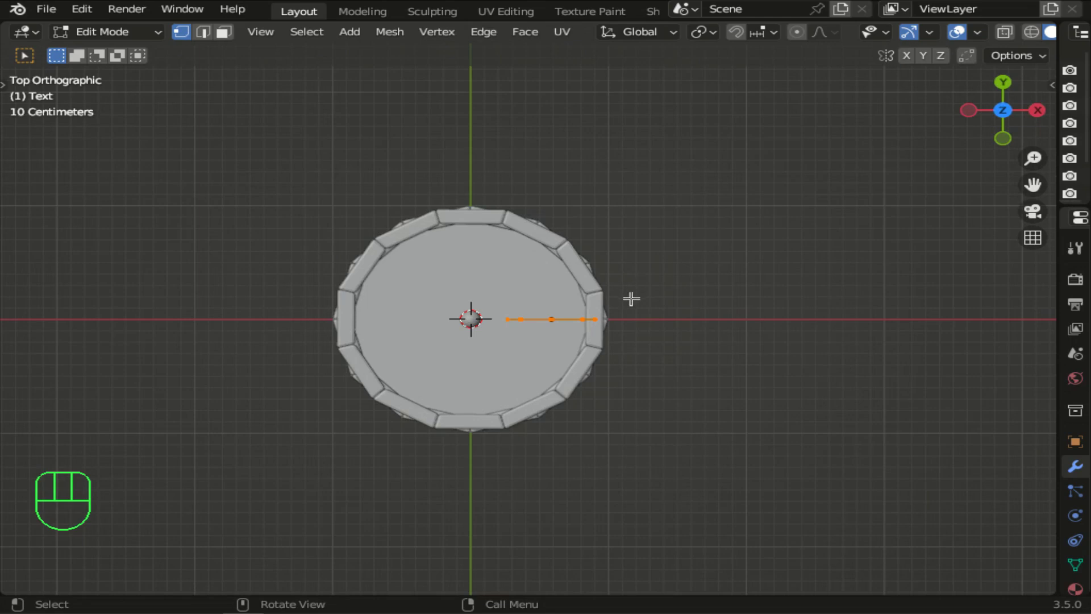
{"action": "key", "text": "e"}
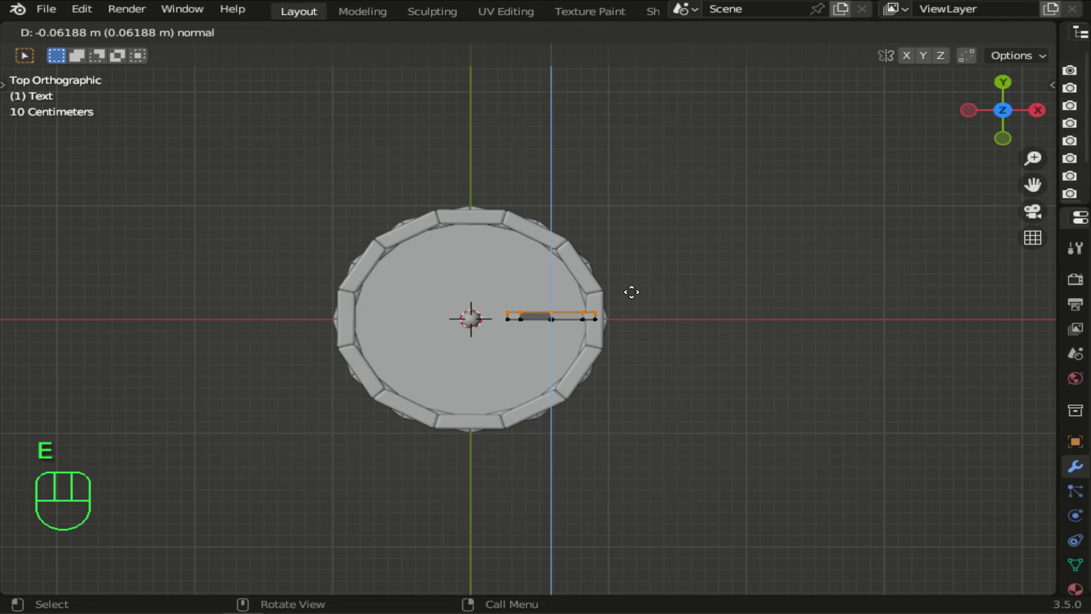
{"action": "left_click", "coordinate": [631, 292]}
In left wireframe view, select the letter M's whole extruded mesh and move it about -0.031 m in Y to centre it through the flag.
{"action": "left_click_drag", "start_coordinate": [1002, 116], "coordinate": [1024, 194]}
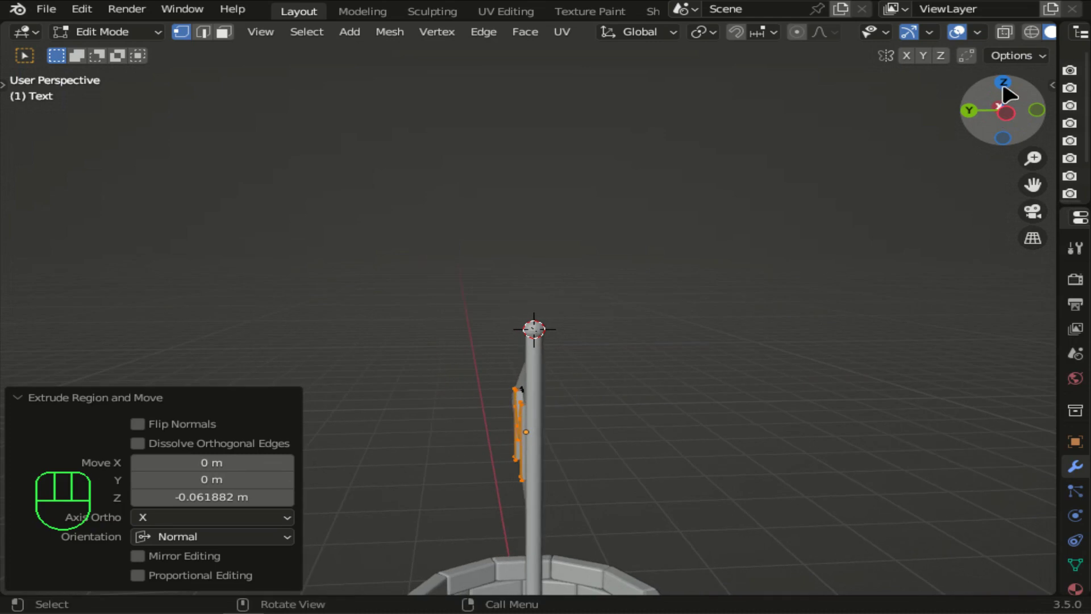
{"action": "left_click", "coordinate": [1004, 109]}
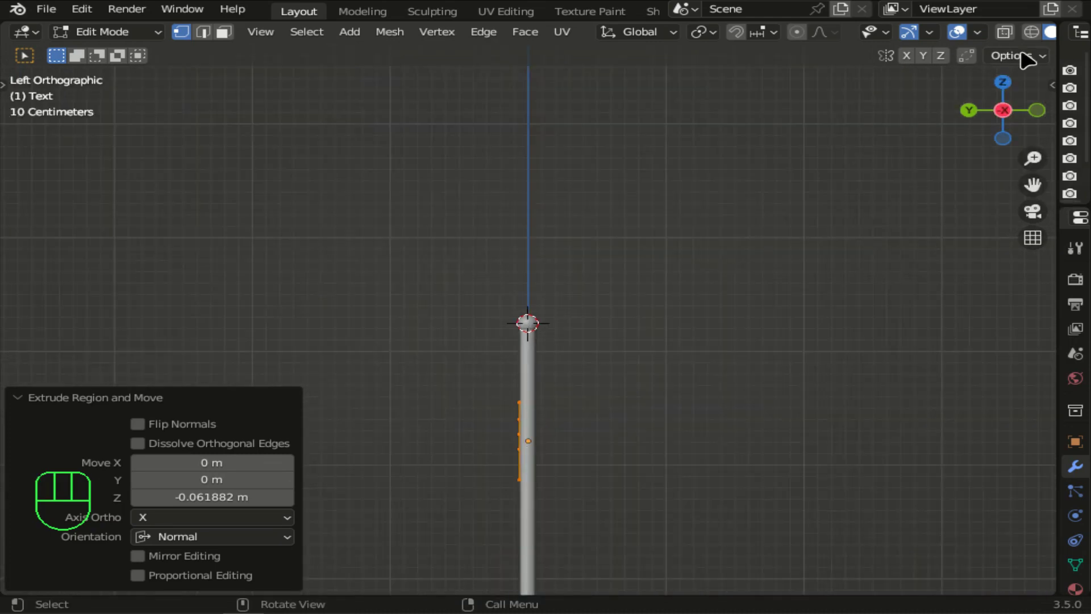
{"action": "left_click", "coordinate": [1031, 32]}
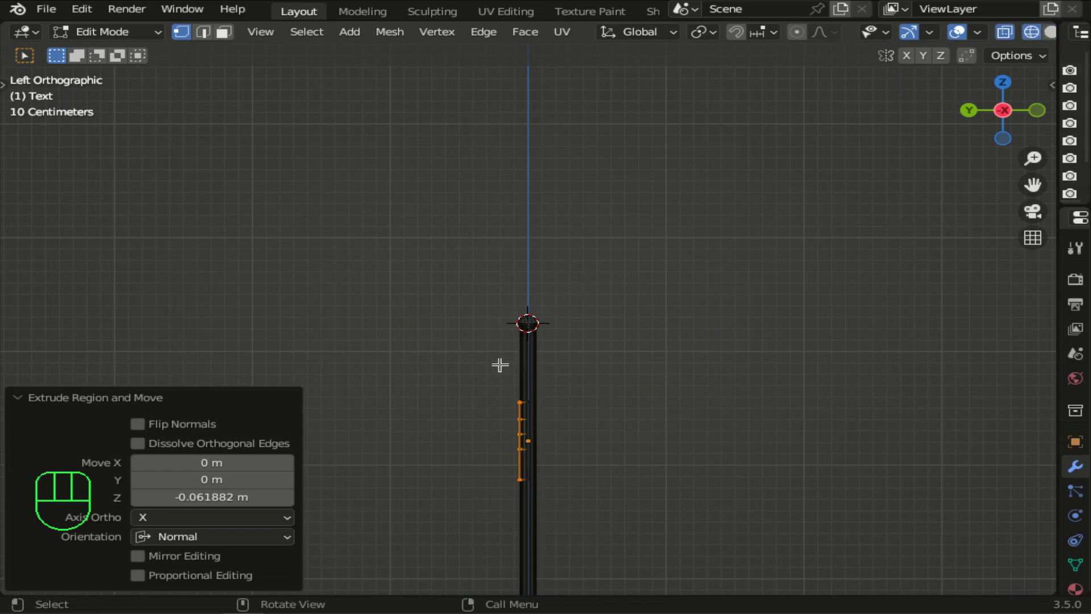
{"action": "left_click_drag", "start_coordinate": [487, 371], "coordinate": [577, 521]}
{"action": "key", "text": "g"}
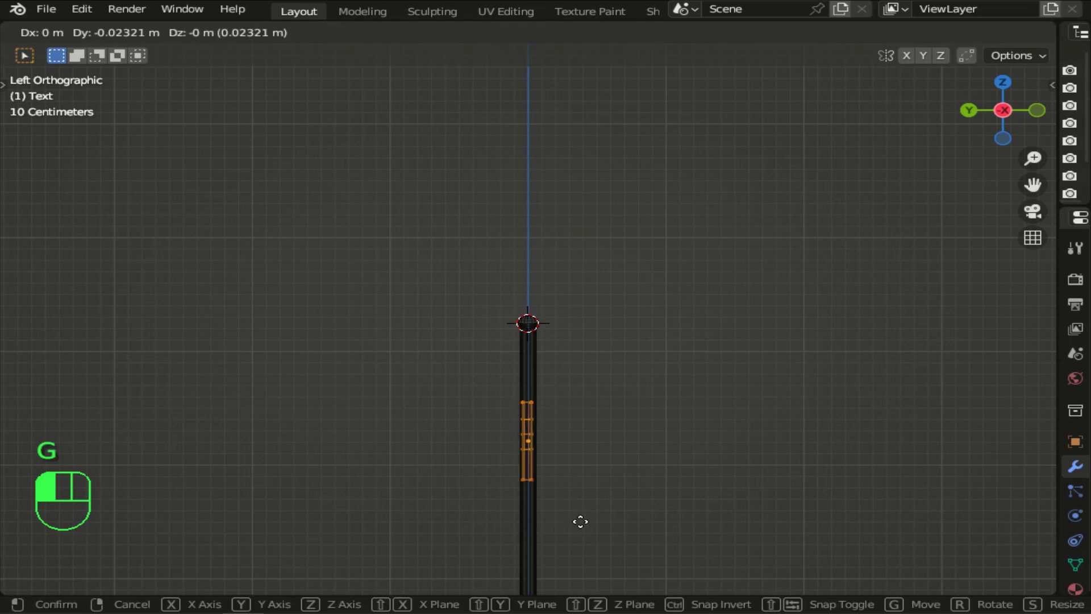
{"action": "left_click", "coordinate": [582, 521]}
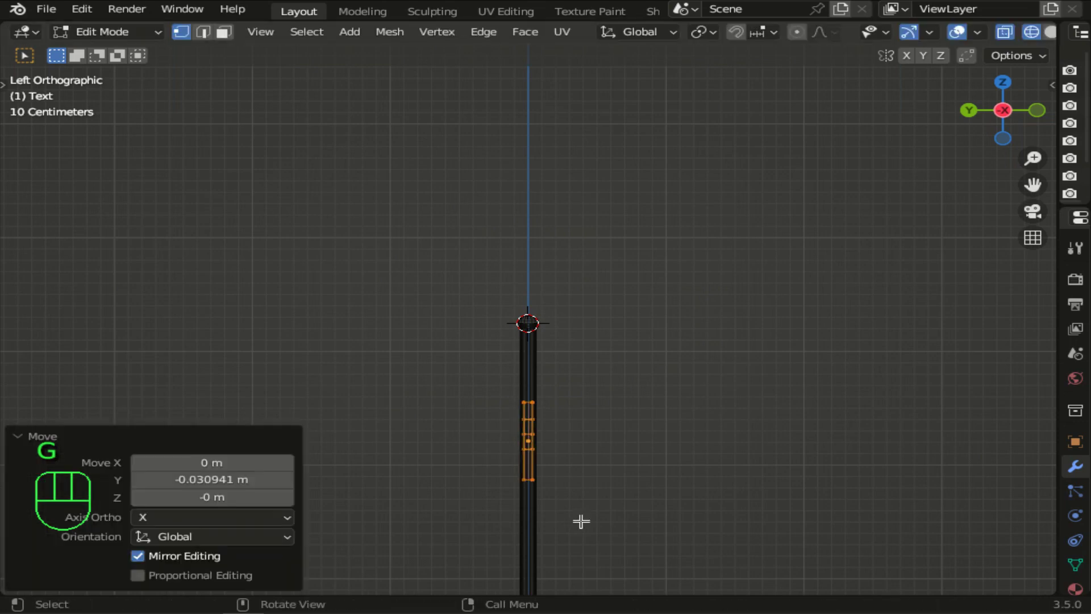
Restore solid shading, return the letter M to Object Mode and deselect it.
{"action": "left_click_drag", "start_coordinate": [1001, 111], "coordinate": [968, 124]}
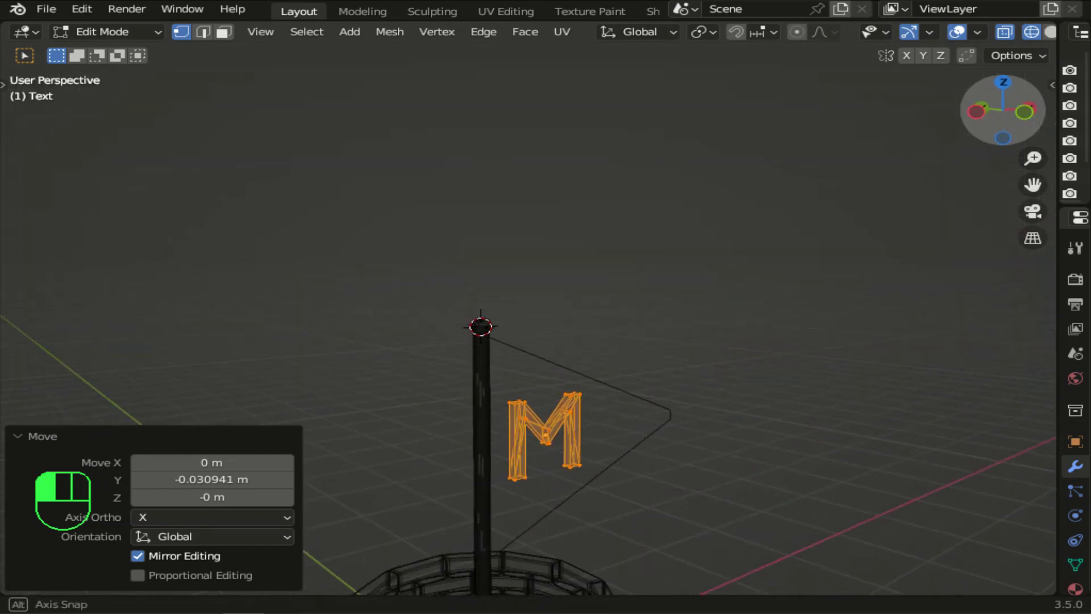
{"action": "left_click", "coordinate": [1050, 32]}
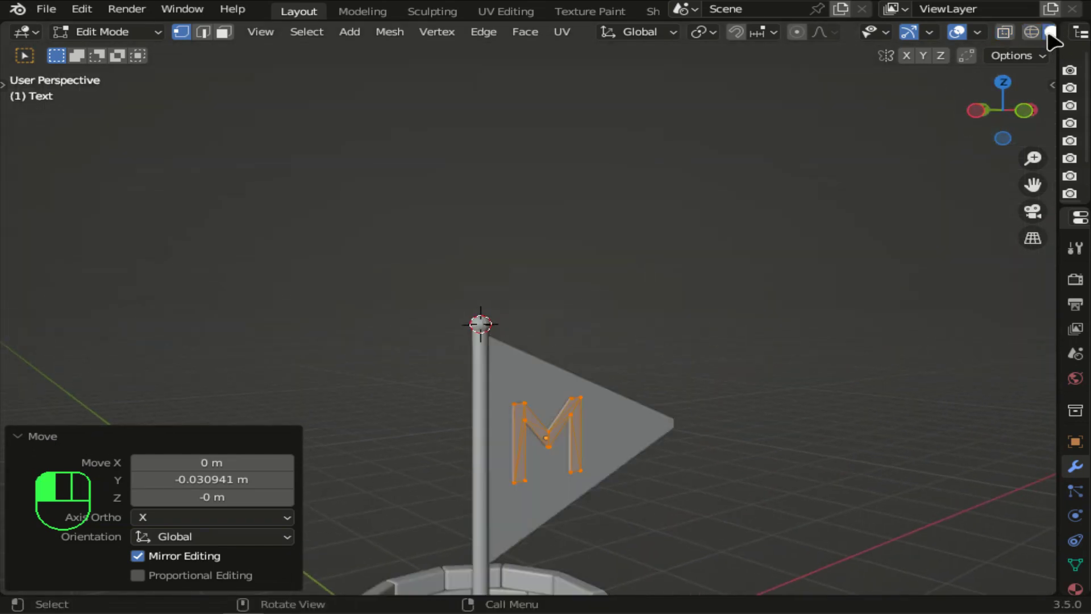
{"action": "left_click", "coordinate": [154, 32]}
{"action": "left_click", "coordinate": [129, 53]}
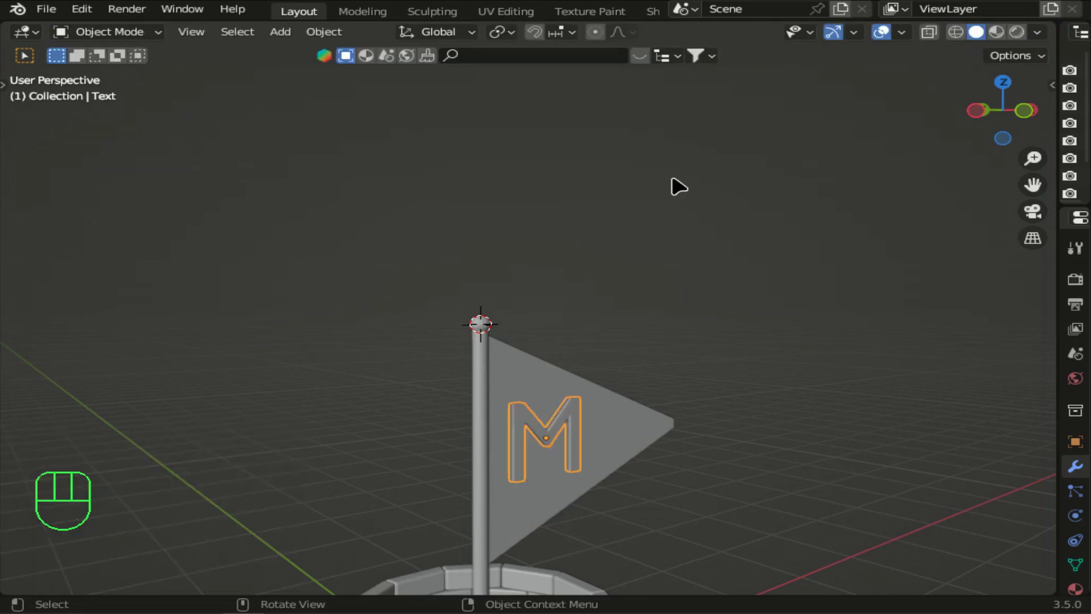
{"action": "left_click", "coordinate": [680, 390]}
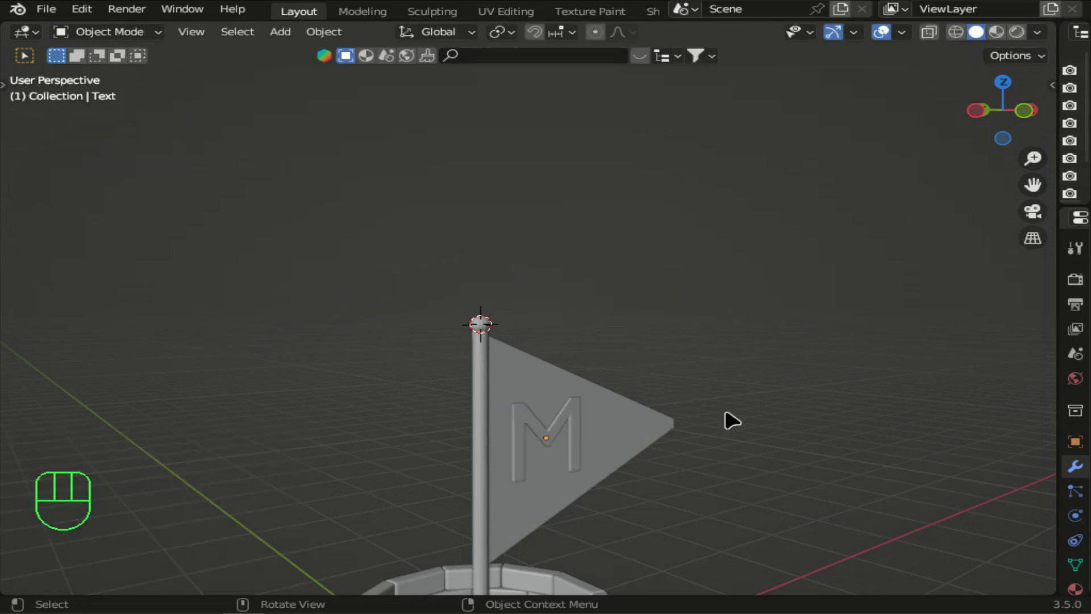
Switch the viewport to Material Preview shading and widen the outliner and properties area.
{"action": "left_click_drag", "start_coordinate": [1033, 159], "coordinate": [1033, 142]}
{"action": "left_click_drag", "start_coordinate": [1034, 185], "coordinate": [1031, 87]}
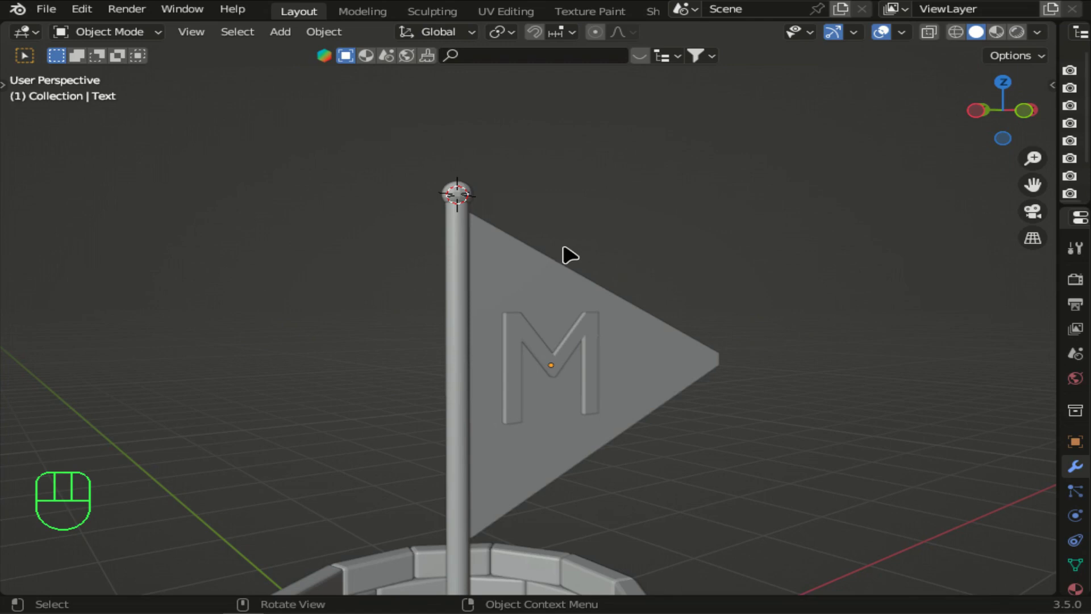
{"action": "left_click", "coordinate": [996, 33]}
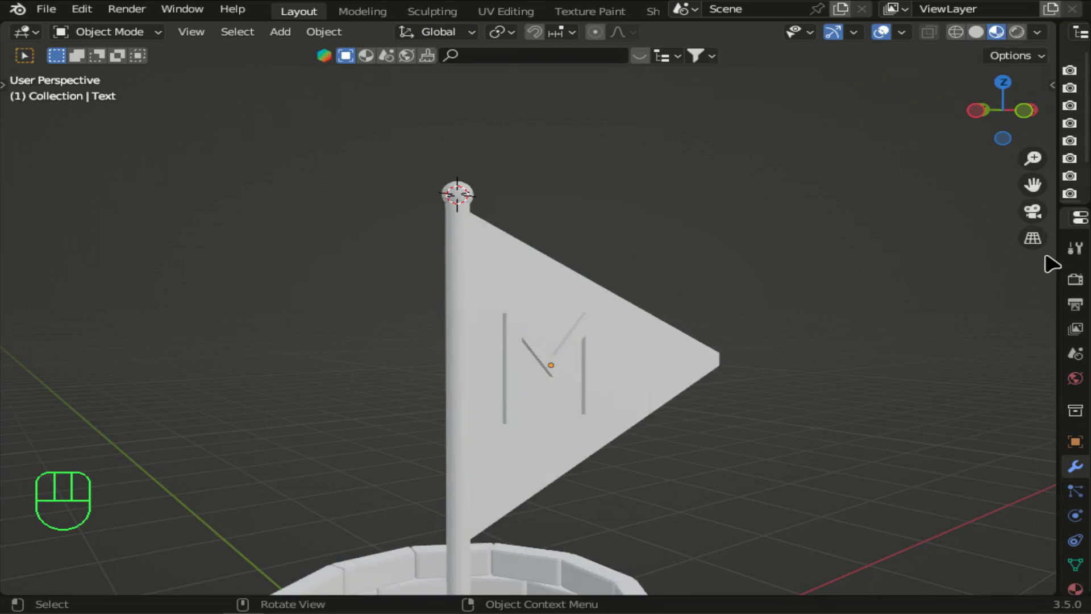
{"action": "left_click_drag", "start_coordinate": [1060, 246], "coordinate": [750, 175]}
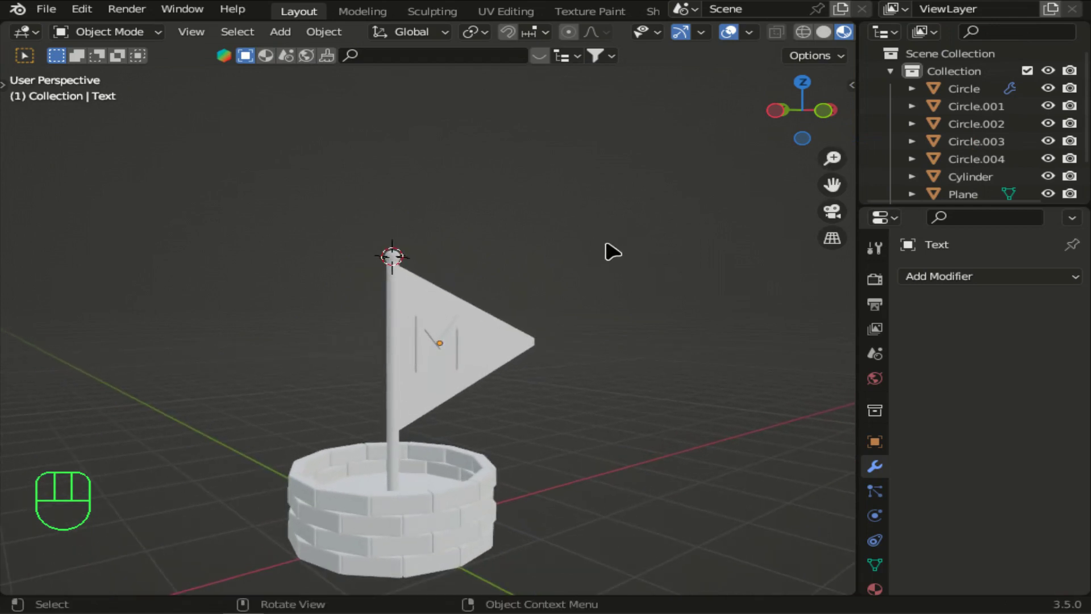
Scale the flag and letter M together to 0.386 and move them about -0.48 m in X and 0.57 m in Z against the pole's upper end.
{"action": "key", "text": "KP_1"}
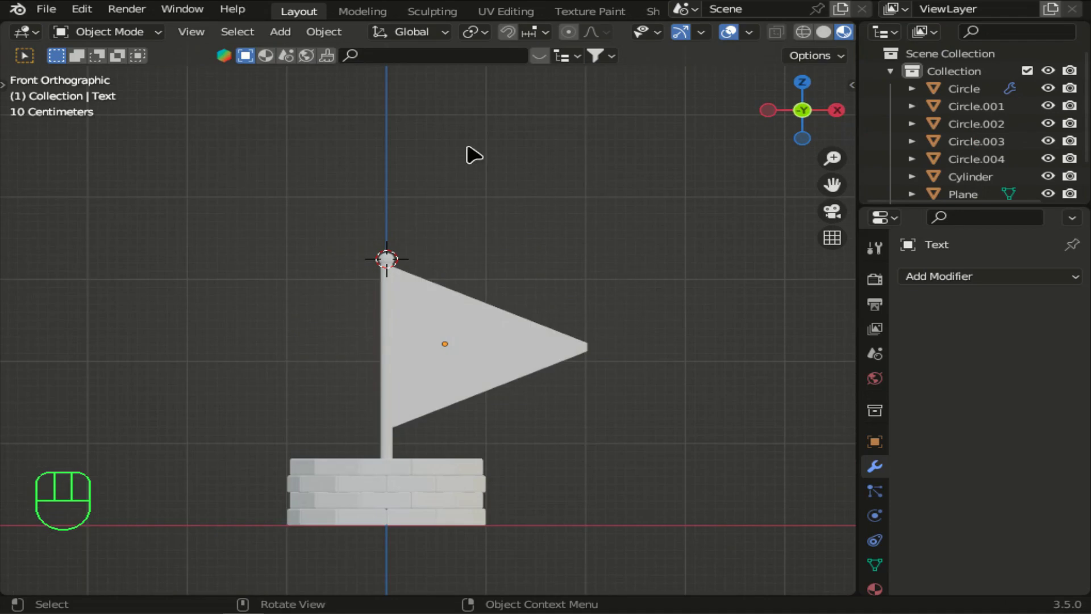
{"action": "left_click_drag", "start_coordinate": [607, 244], "coordinate": [419, 433]}
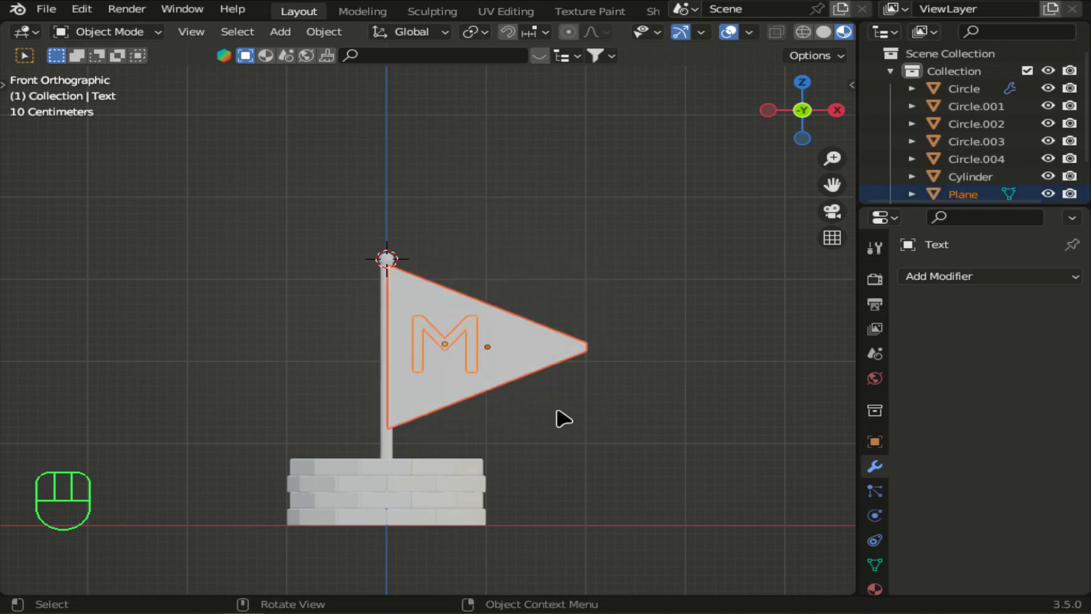
{"action": "key", "text": "s"}
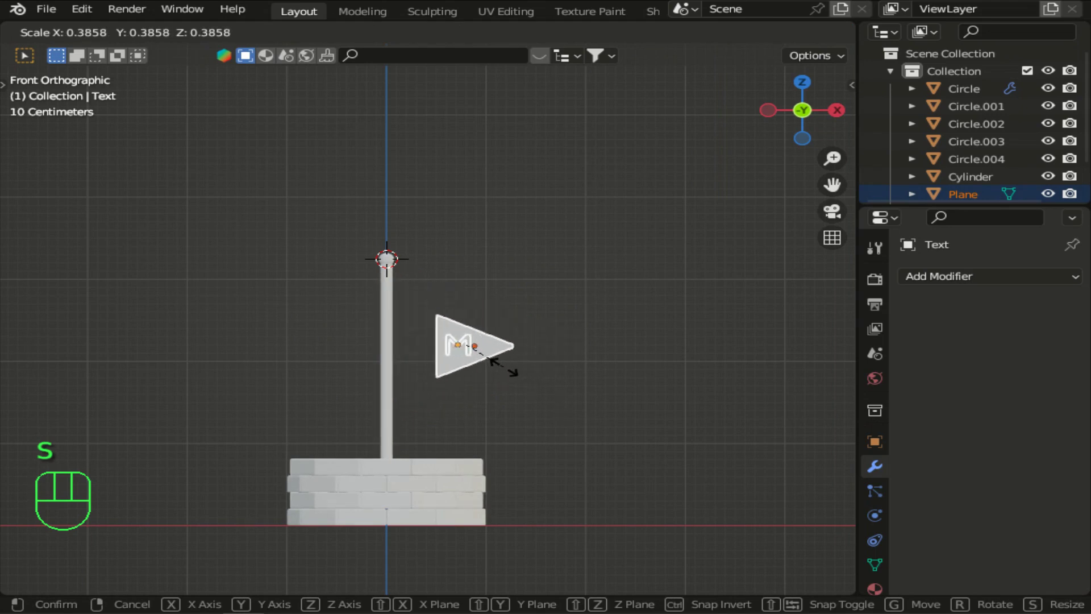
{"action": "left_click", "coordinate": [503, 367]}
{"action": "key", "text": "g"}
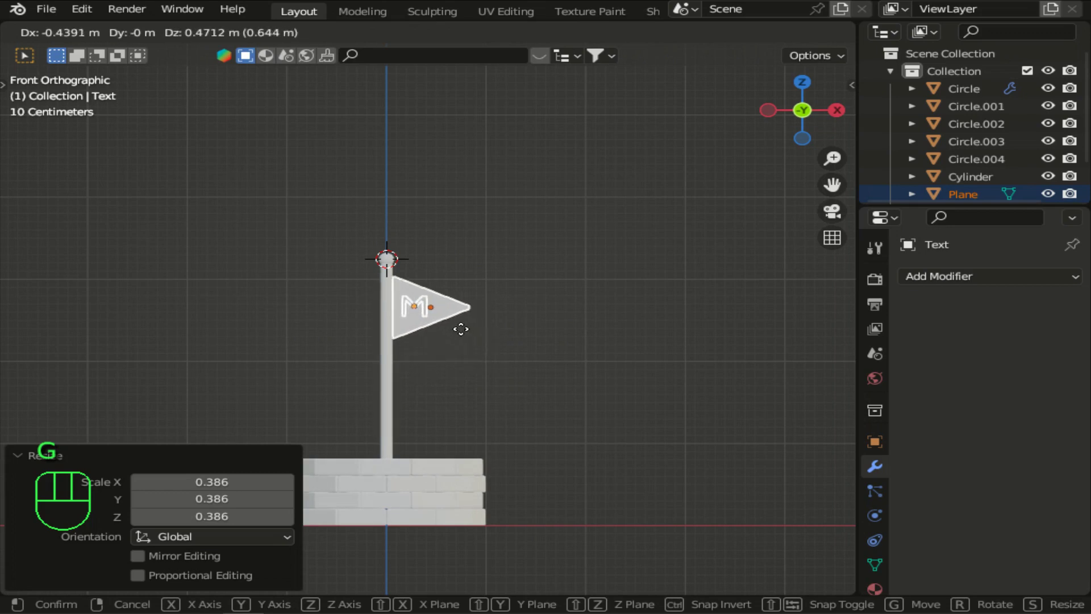
{"action": "left_click", "coordinate": [456, 321]}
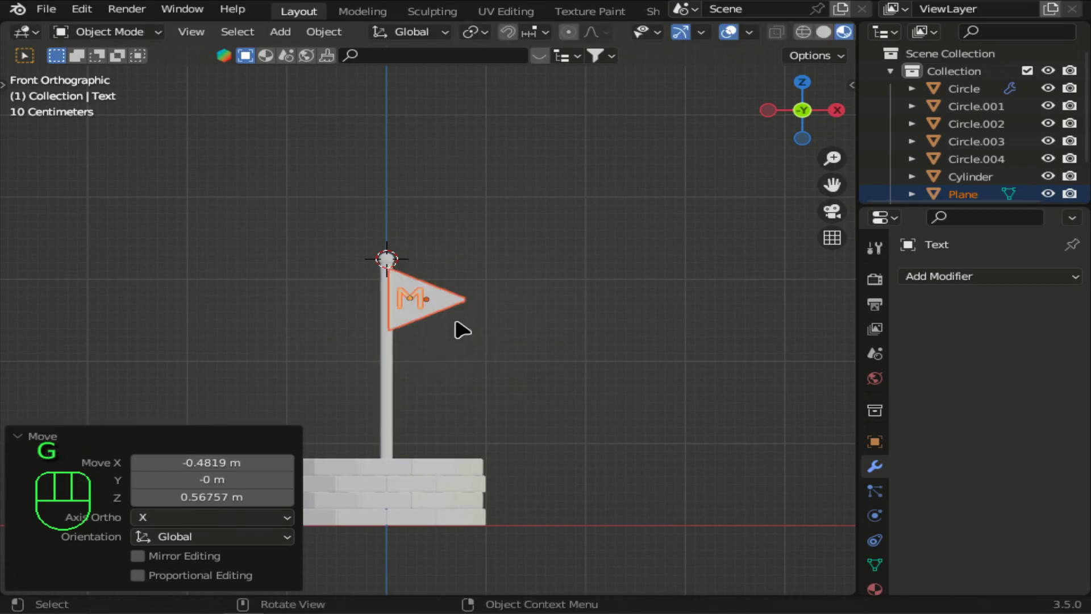
{"action": "left_click", "coordinate": [482, 346]}
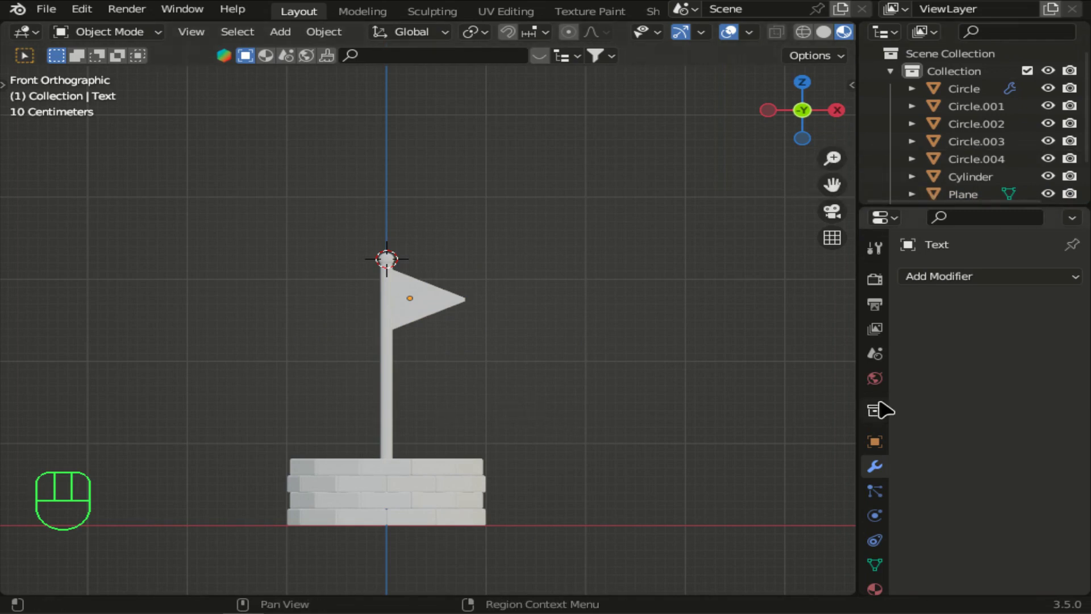
Give the flag a new material with a dark navy base colour, using hue 0.668 and saturation 0.992 with a strongly lowered value.
{"action": "left_click", "coordinate": [874, 589]}
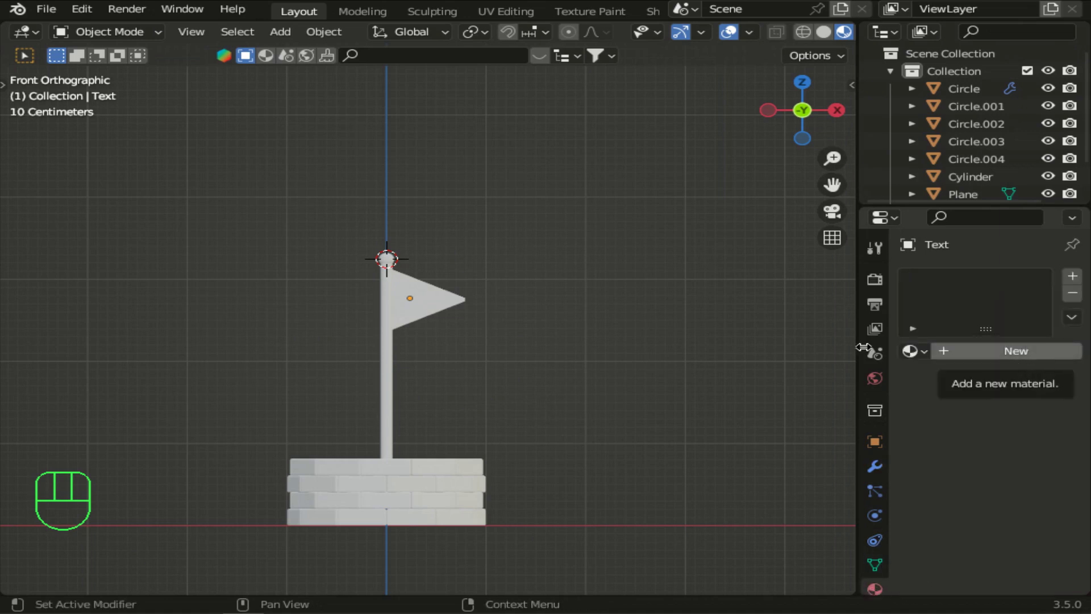
{"action": "left_click", "coordinate": [438, 305]}
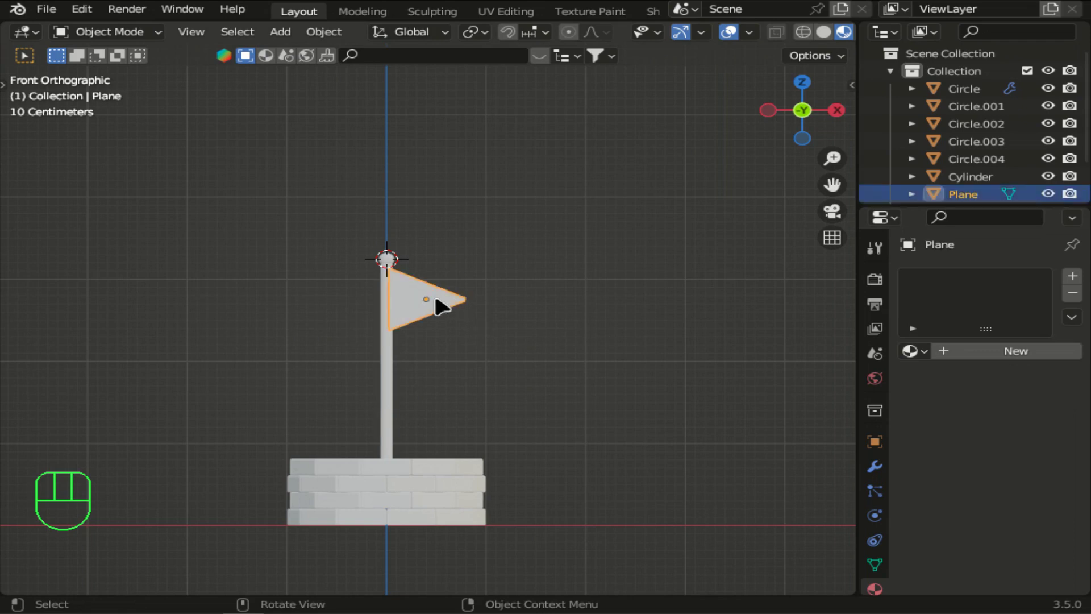
{"action": "left_click", "coordinate": [1010, 362]}
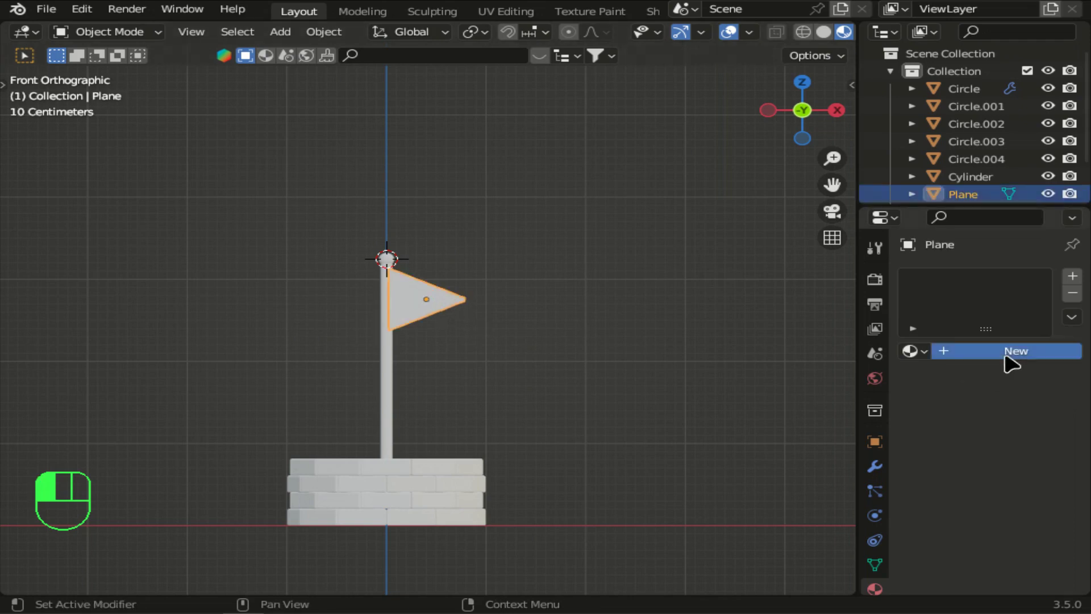
{"action": "left_click", "coordinate": [1010, 538]}
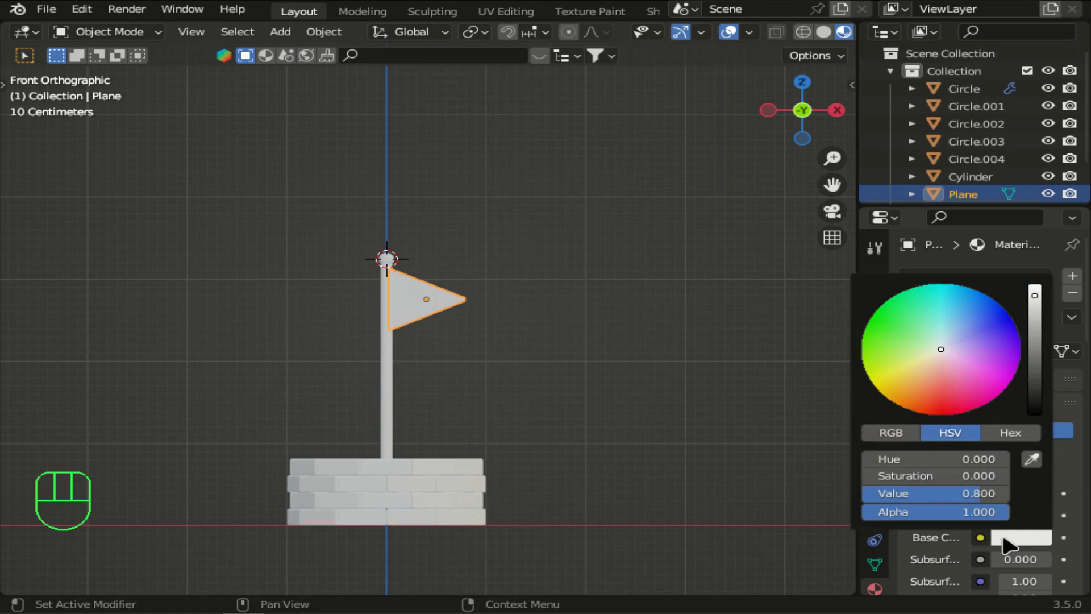
{"action": "left_click", "coordinate": [1007, 327]}
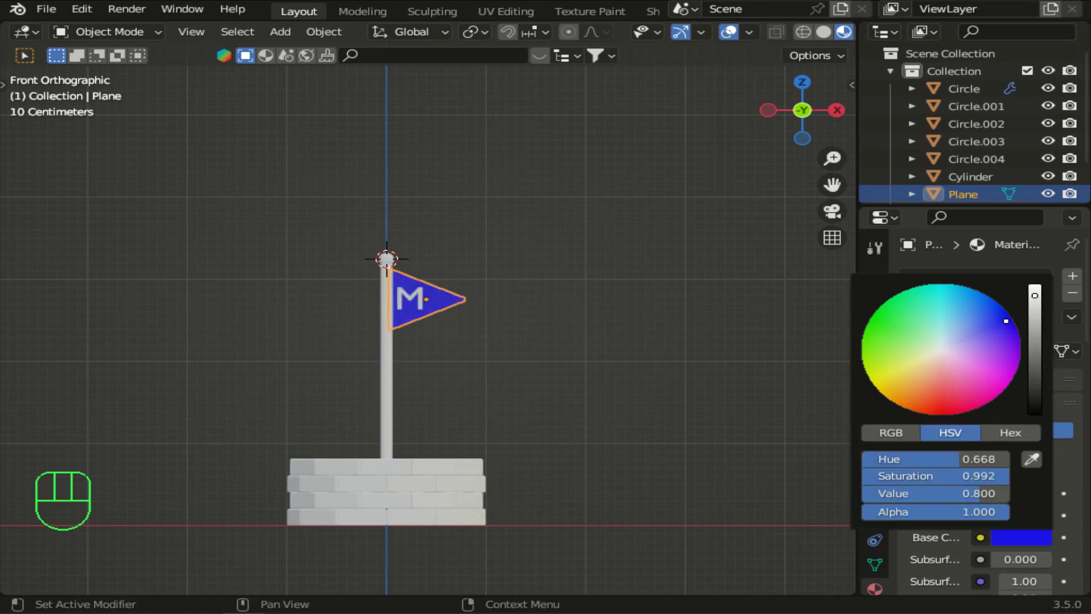
{"action": "left_click", "coordinate": [1035, 401]}
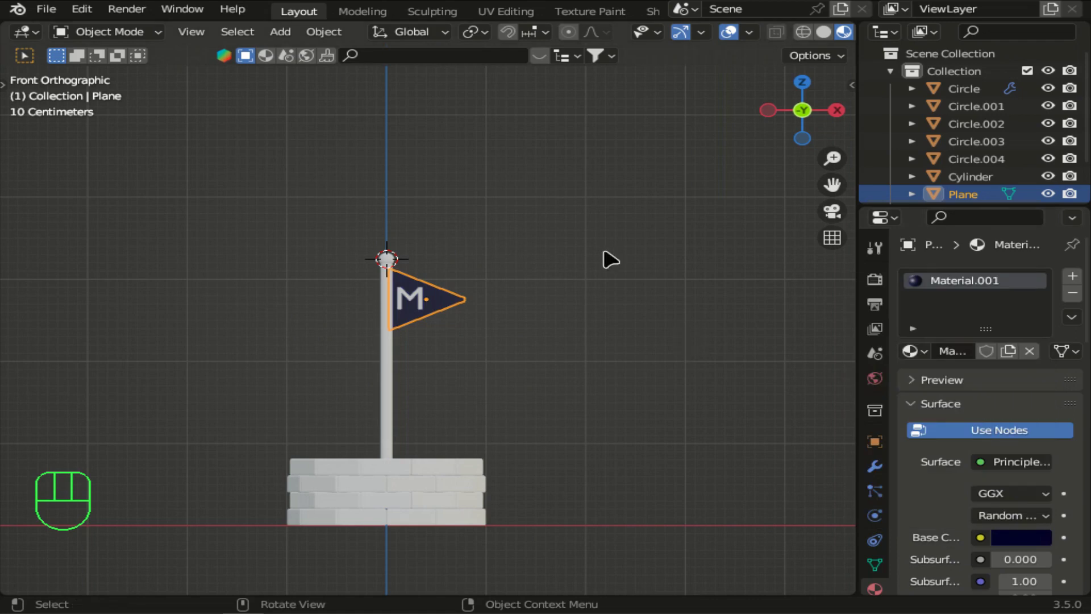
Give the sphere atop the pole a new material with an orange base colour of hue 0.049, saturation 0.921 and value 0.800.
{"action": "left_click", "coordinate": [387, 260]}
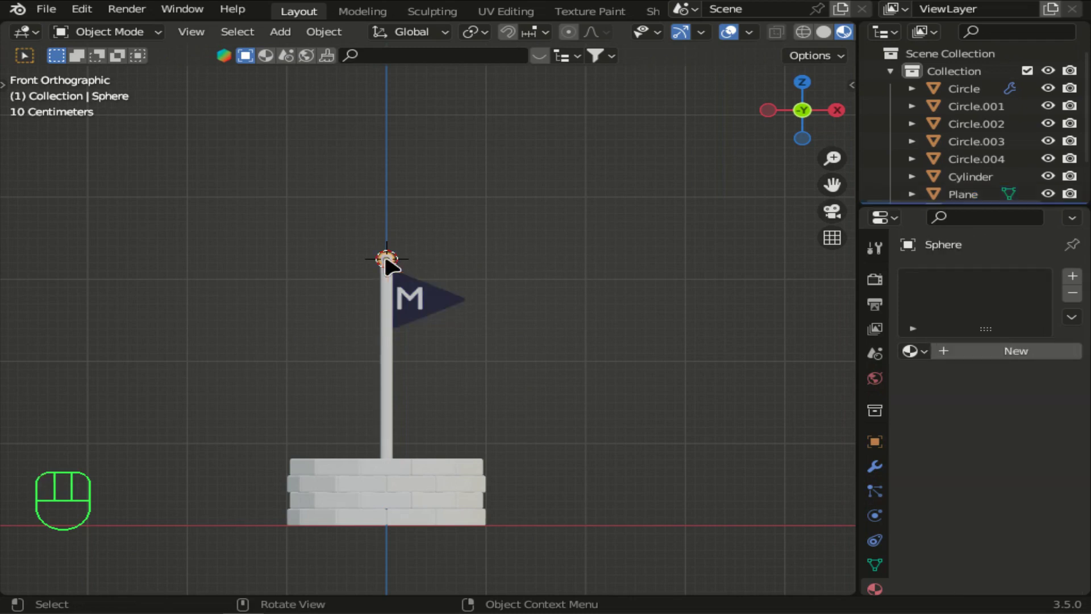
{"action": "left_click", "coordinate": [981, 353]}
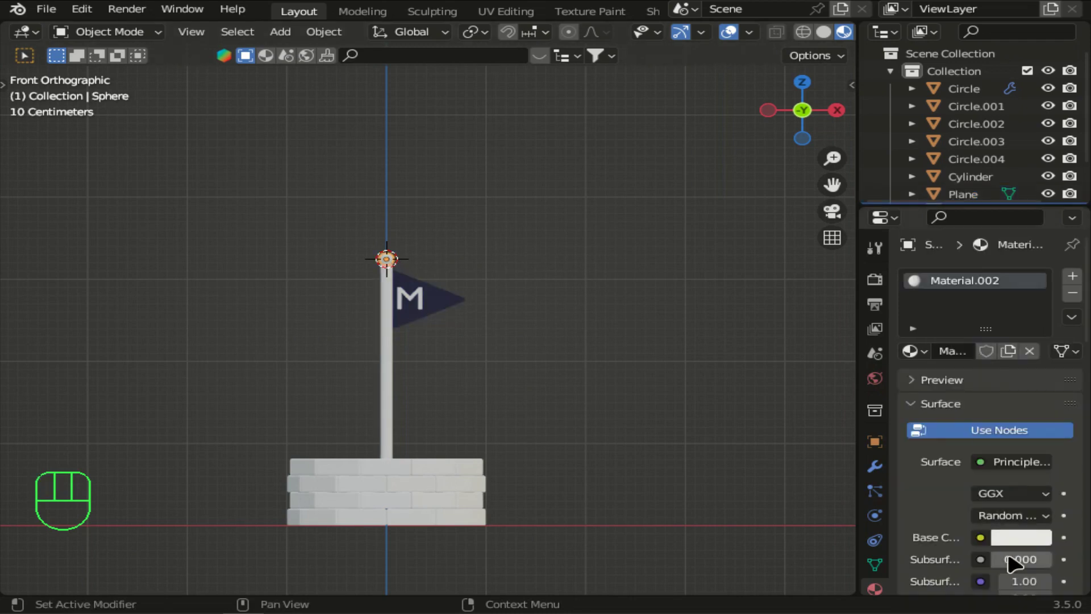
{"action": "left_click", "coordinate": [1021, 538]}
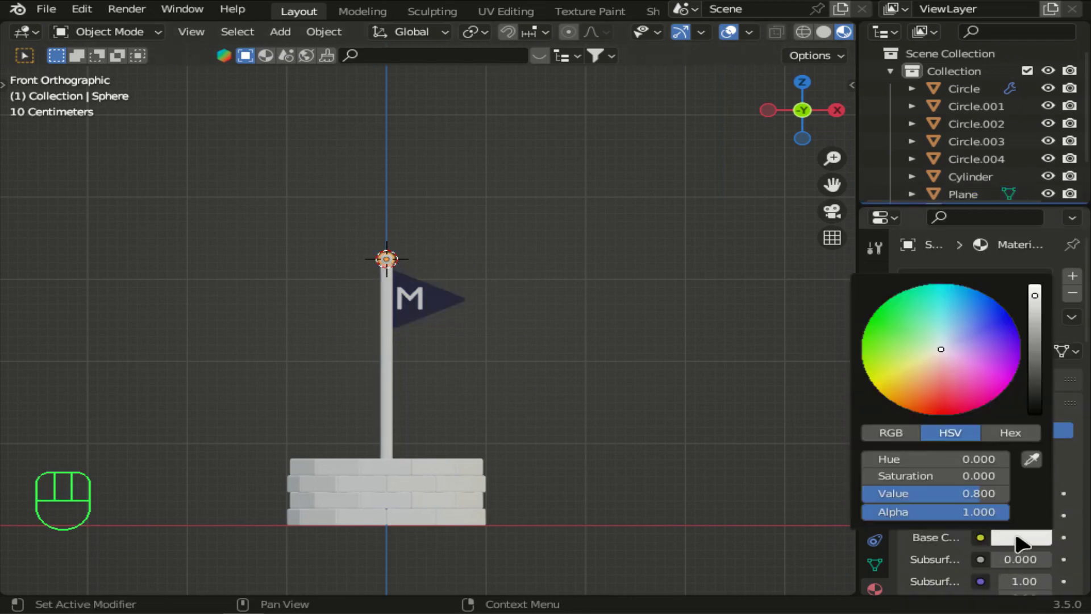
{"action": "left_click", "coordinate": [916, 390]}
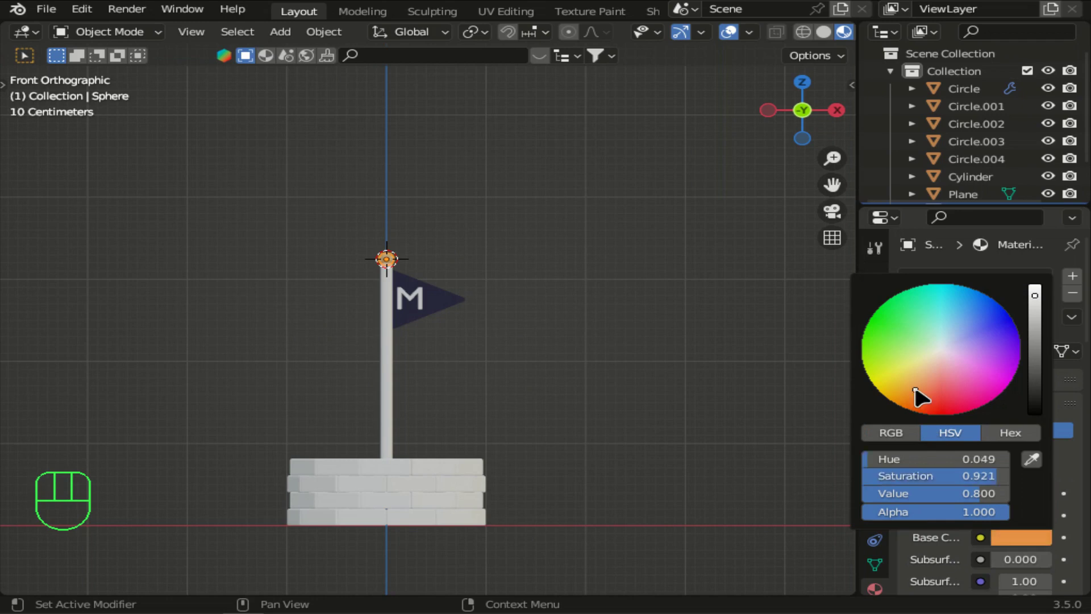
Give the pole cylinder a new material with a medium blue base colour.
{"action": "left_click", "coordinate": [970, 177]}
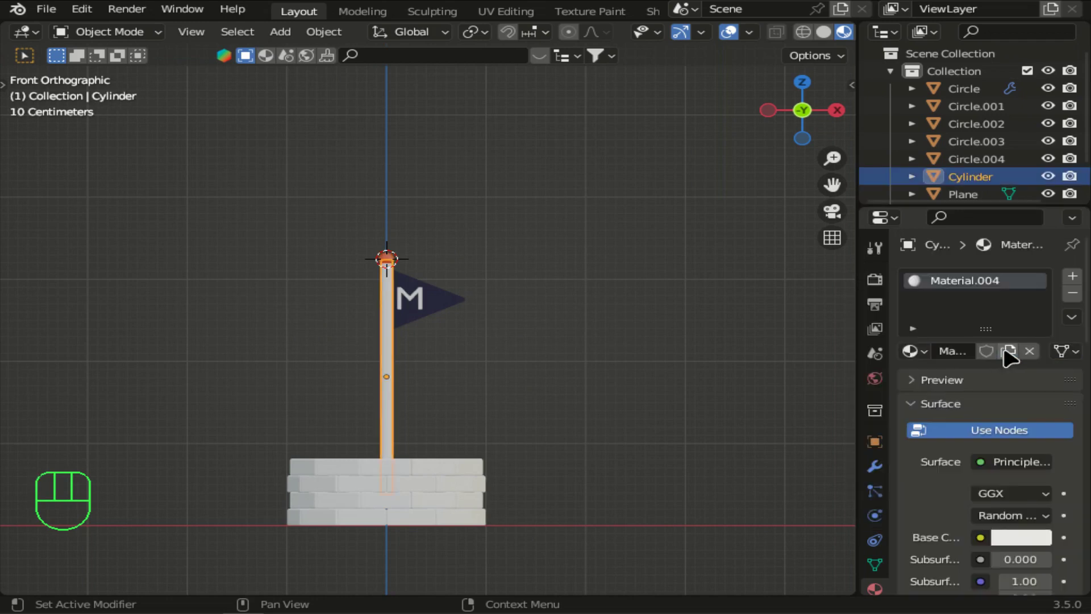
{"action": "left_click", "coordinate": [1021, 538]}
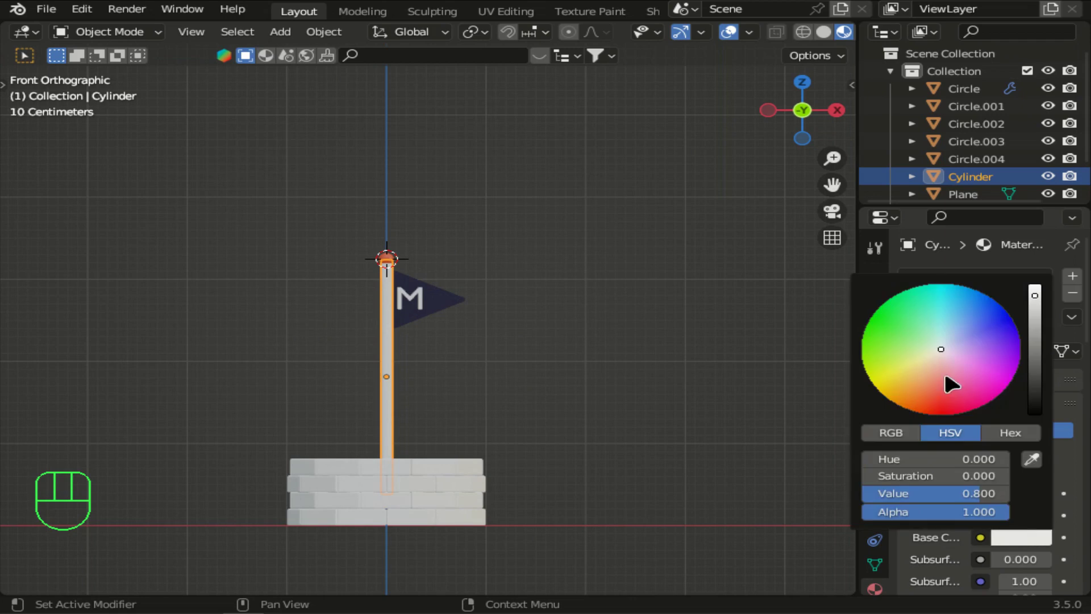
{"action": "left_click", "coordinate": [965, 351]}
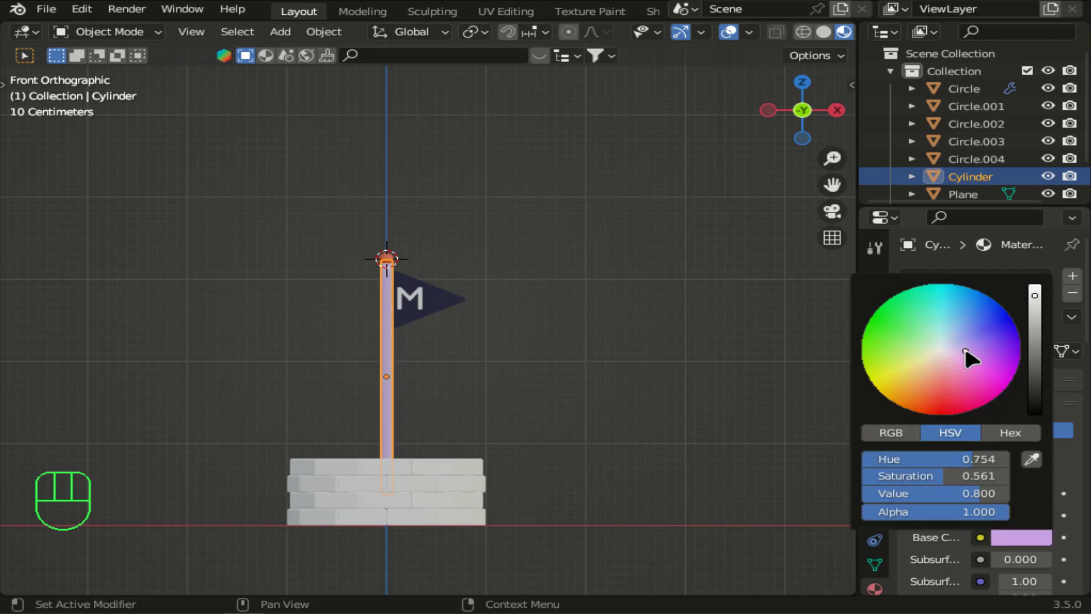
{"action": "left_click", "coordinate": [950, 332]}
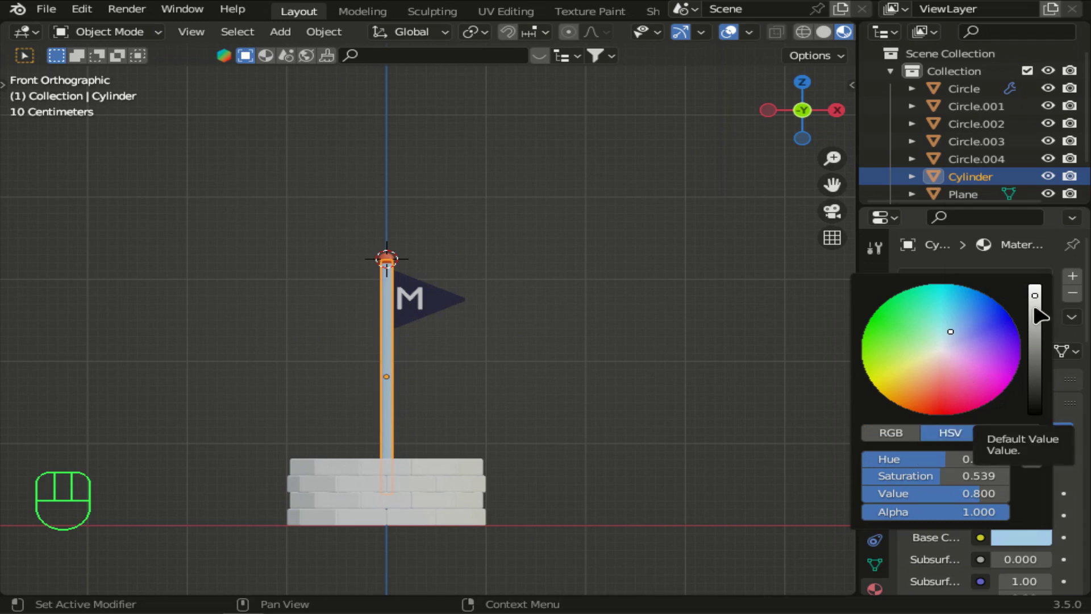
{"action": "left_click", "coordinate": [962, 325]}
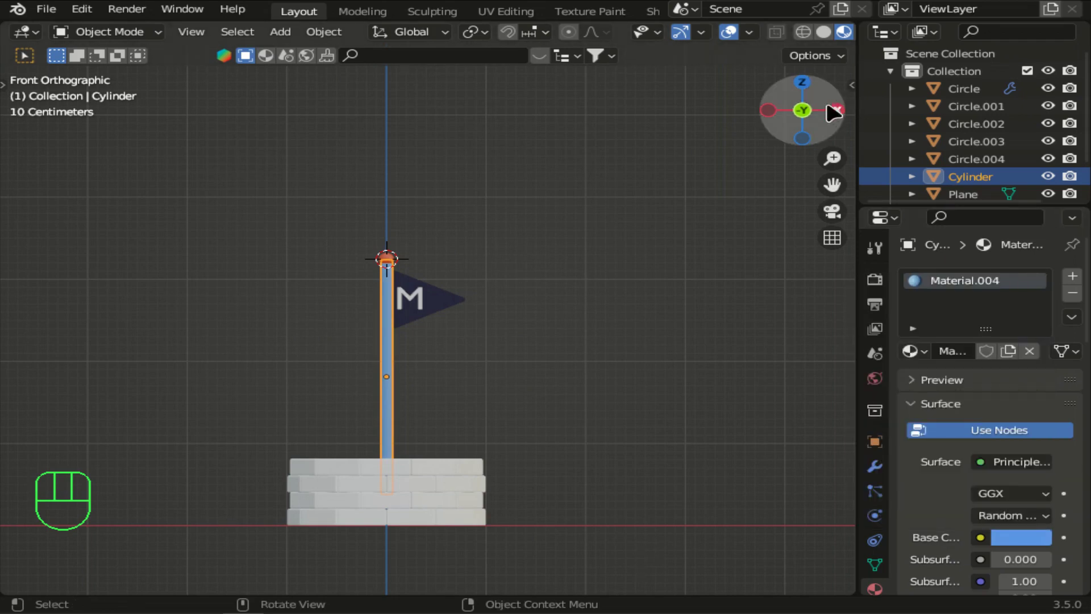
Give the filled disc inside the brick ring a new material with a dark green base colour, using hue 0.333, saturation 0.986 and a strongly lowered value.
{"action": "left_click_drag", "start_coordinate": [838, 109], "coordinate": [441, 370]}
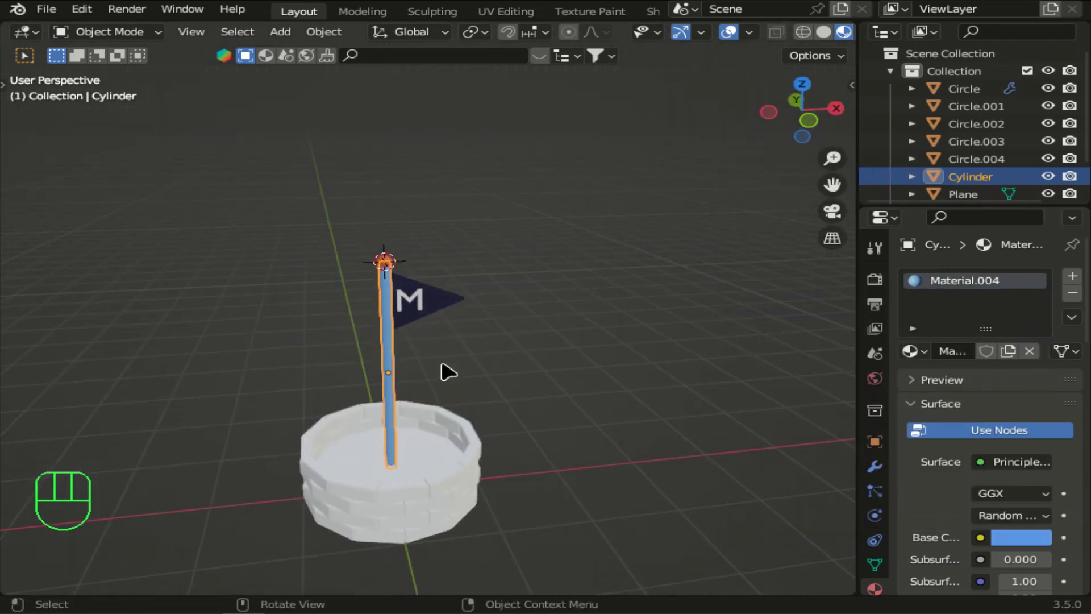
{"action": "left_click", "coordinate": [425, 455]}
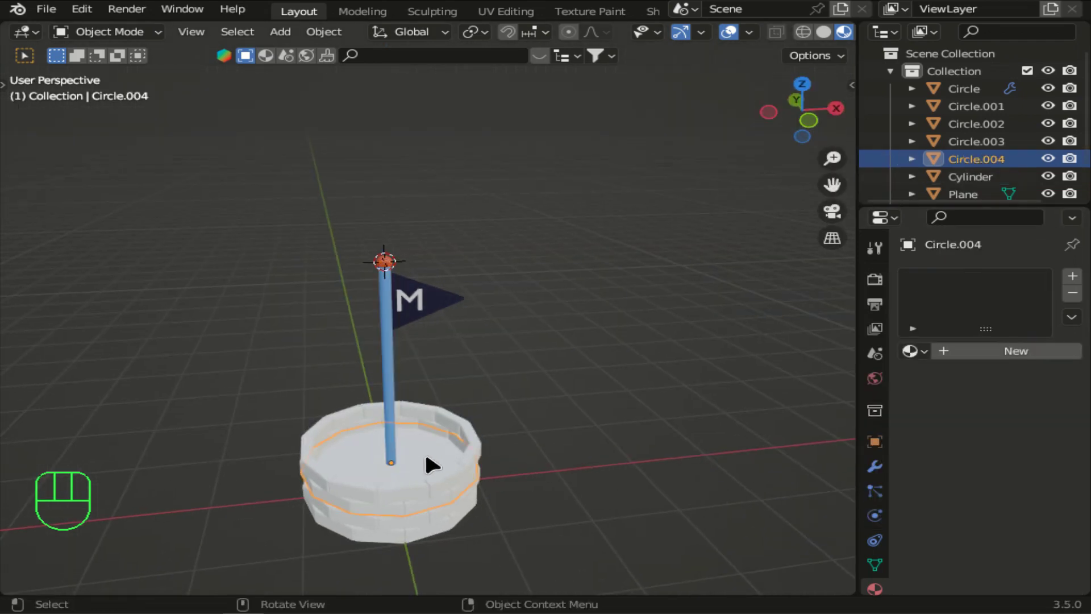
{"action": "left_click", "coordinate": [1003, 352]}
{"action": "left_click", "coordinate": [1009, 539]}
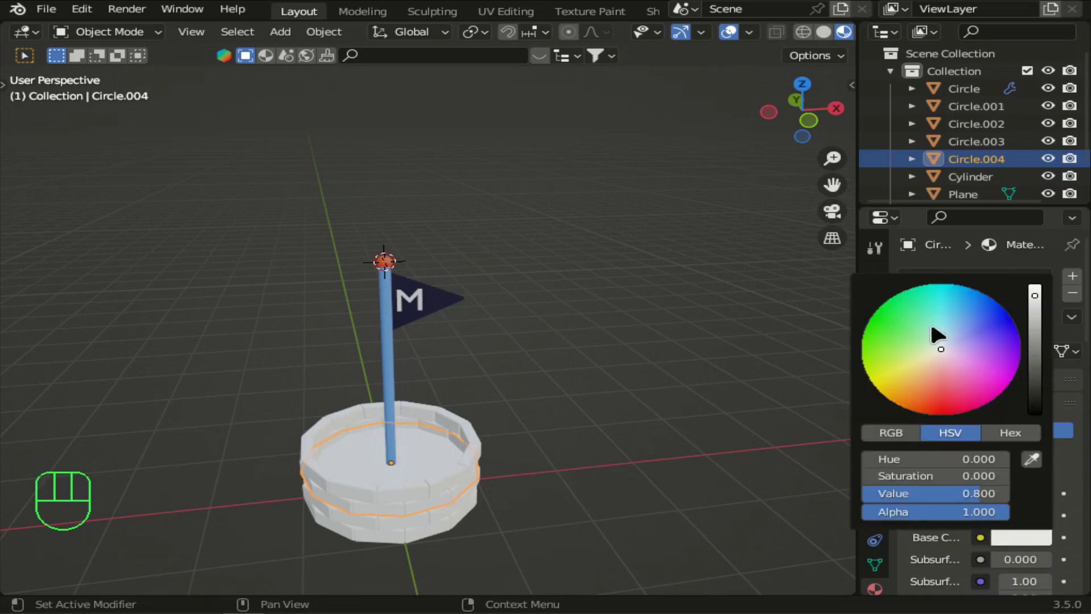
{"action": "left_click_drag", "start_coordinate": [950, 331], "coordinate": [896, 329]}
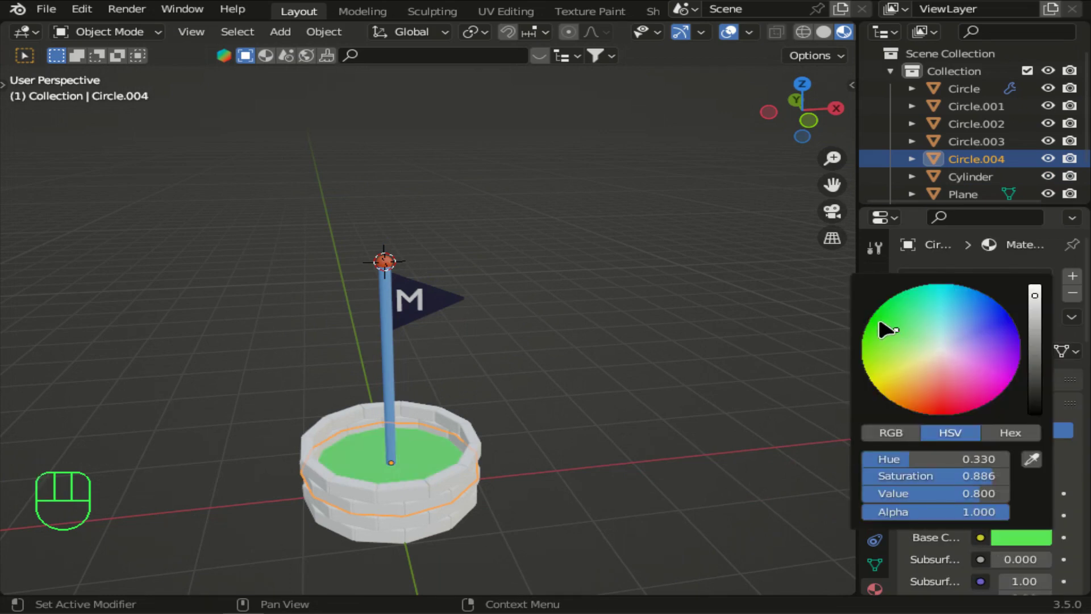
{"action": "left_click", "coordinate": [883, 320]}
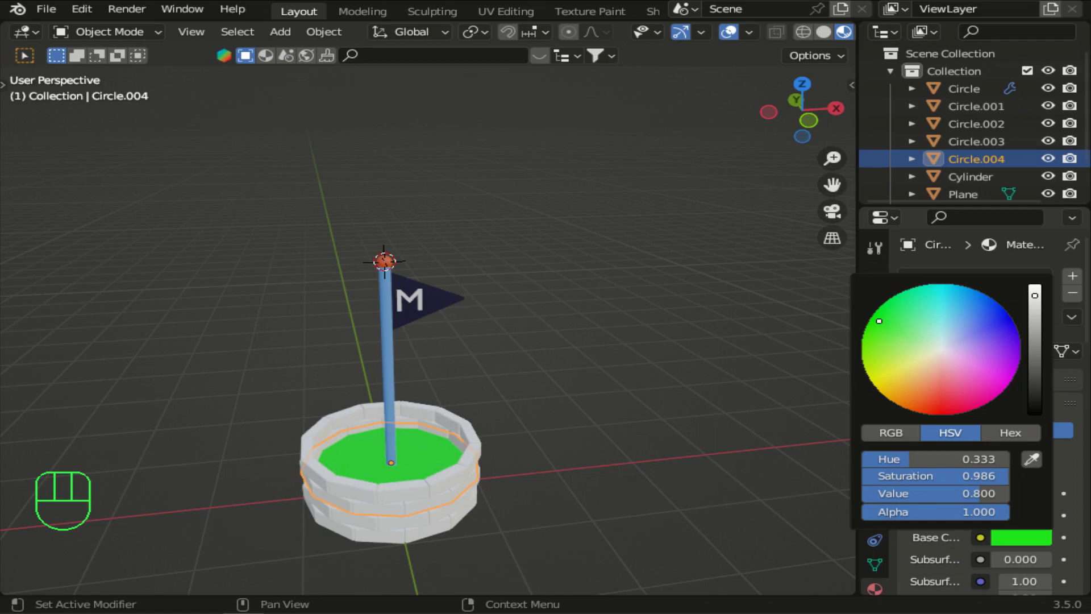
{"action": "left_click", "coordinate": [1013, 537]}
{"action": "left_click", "coordinate": [1035, 330]}
{"action": "left_click", "coordinate": [1035, 351]}
{"action": "left_click", "coordinate": [1035, 376]}
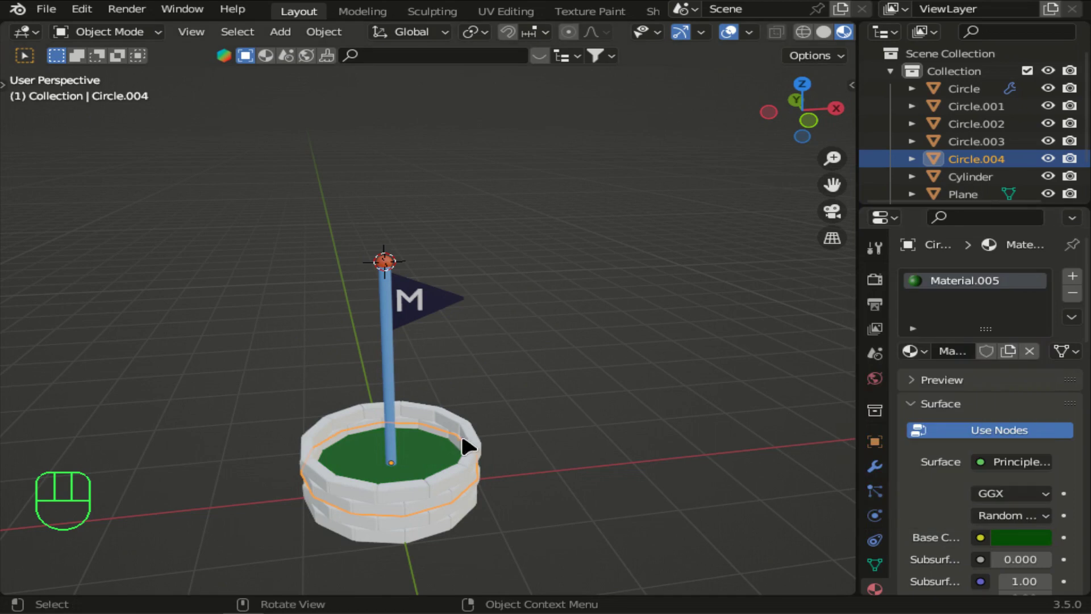
Give the lowest brick ring a new material with a reddish-orange base colour.
{"action": "left_click", "coordinate": [434, 524]}
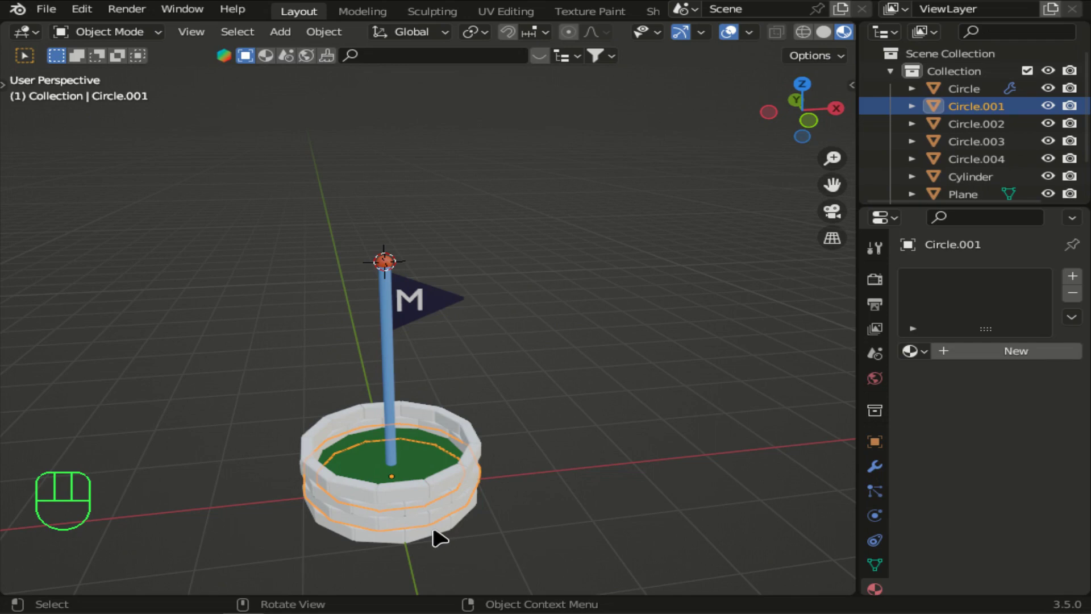
{"action": "left_click", "coordinate": [434, 531]}
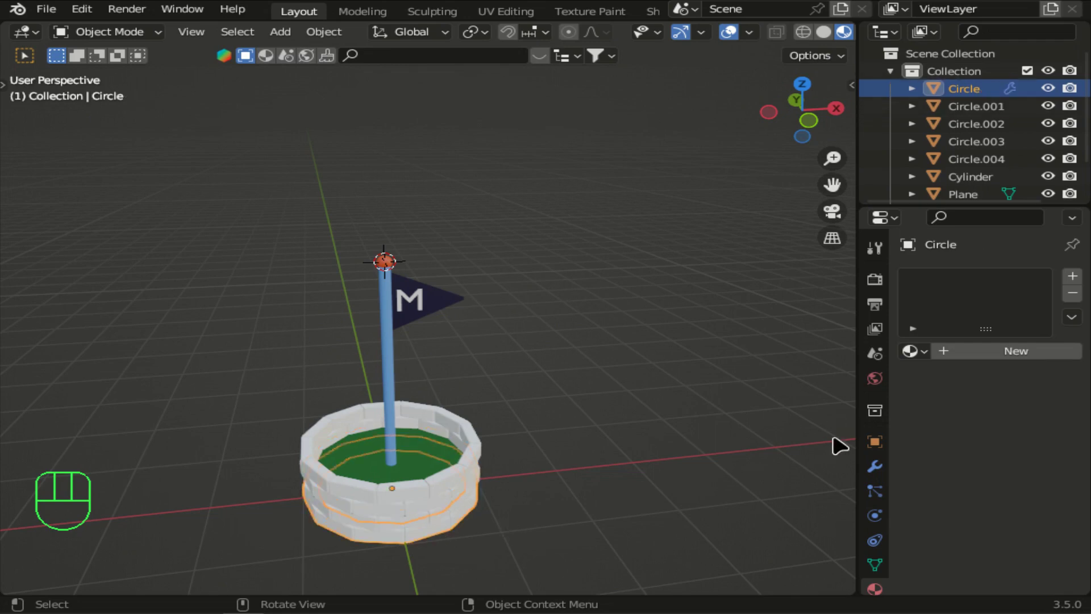
{"action": "left_click", "coordinate": [987, 351]}
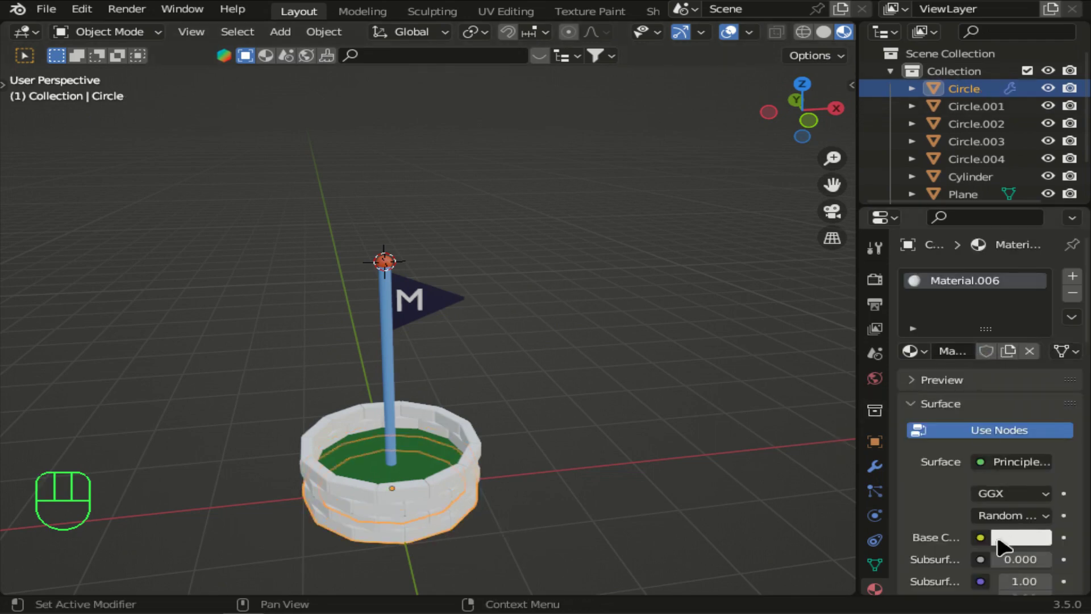
{"action": "left_click", "coordinate": [999, 539]}
{"action": "left_click", "coordinate": [922, 403]}
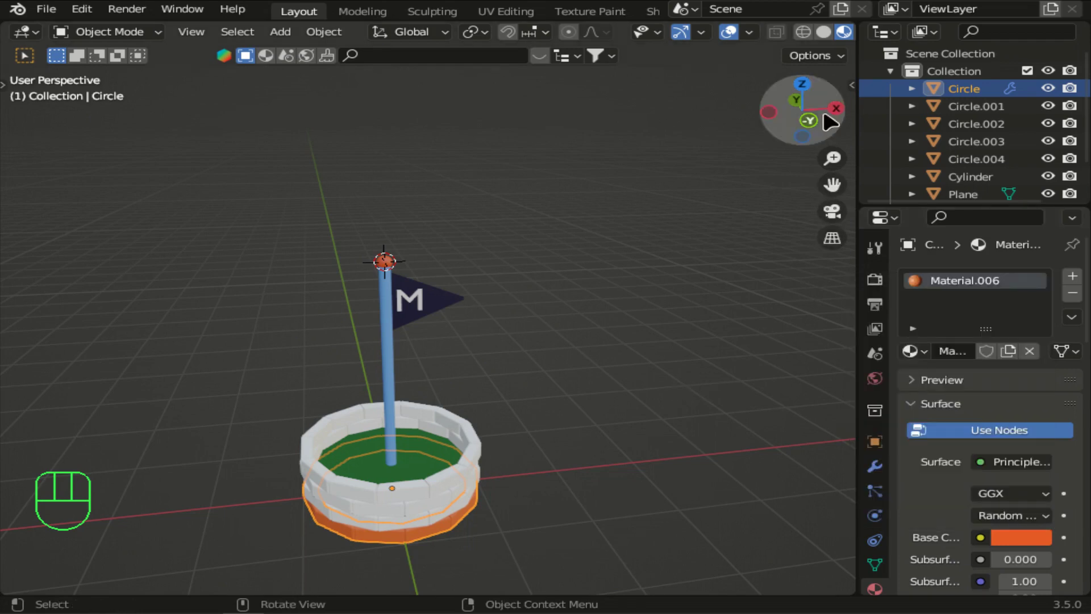
Link the lowest brick ring's orange material to the three brick rings above it, with the lowest ring as the active object, and deselect everything.
{"action": "left_click_drag", "start_coordinate": [832, 185], "coordinate": [829, 26]}
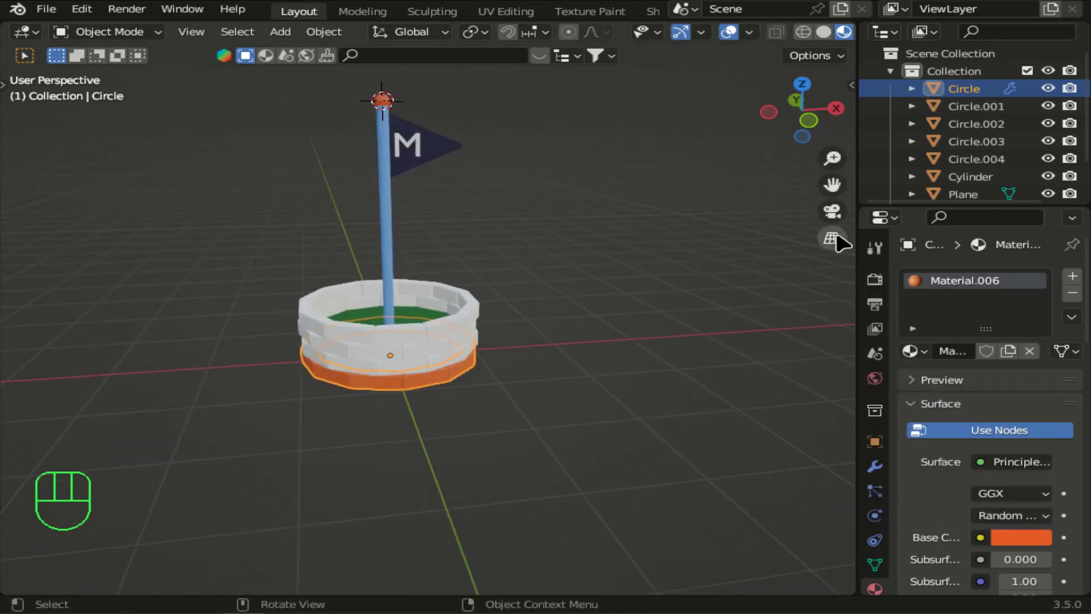
{"action": "left_click_drag", "start_coordinate": [831, 158], "coordinate": [832, 143]}
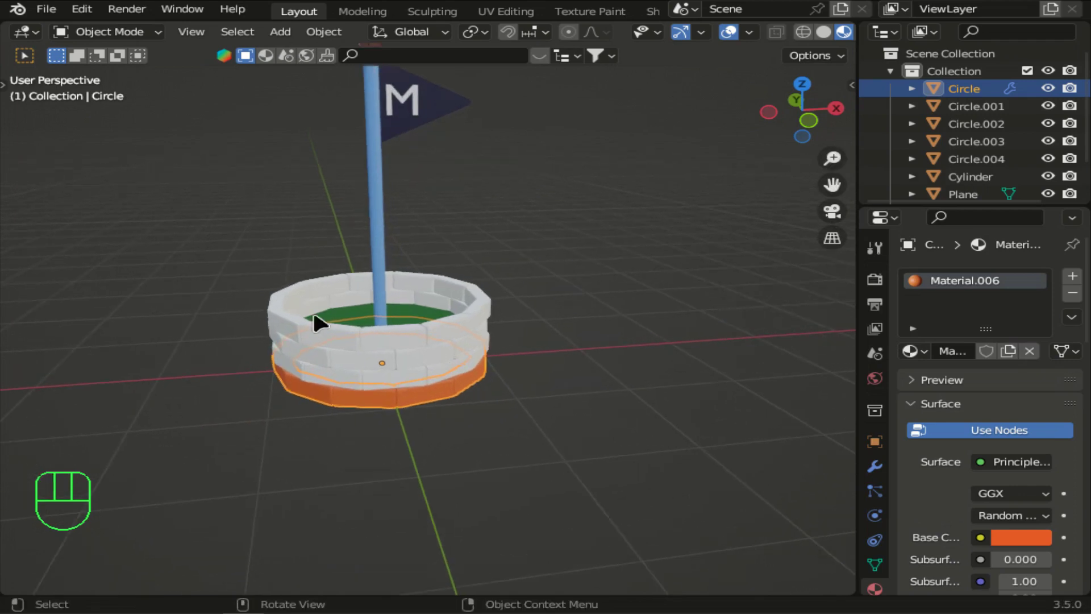
{"action": "left_click", "coordinate": [276, 322]}
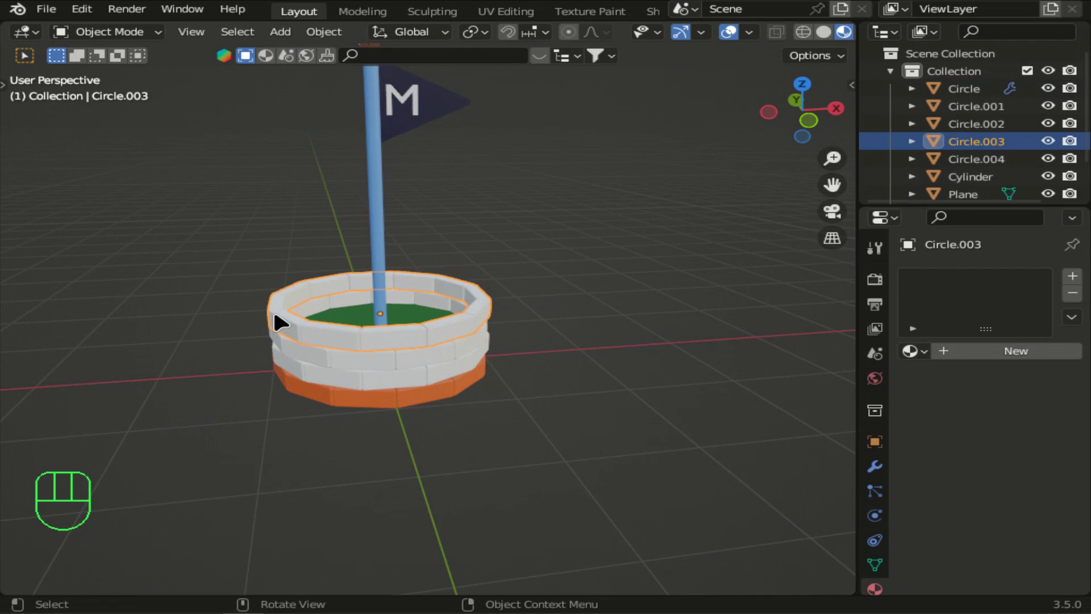
{"action": "left_click", "coordinate": [278, 336], "text": "shift"}
{"action": "left_click", "coordinate": [281, 359], "text": "shift"}
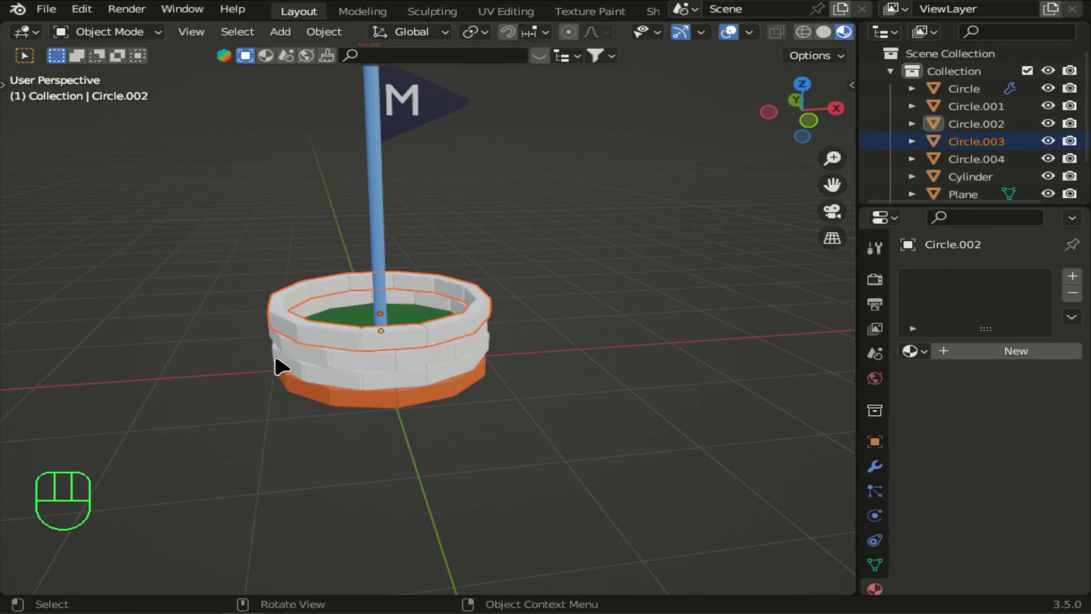
{"action": "left_click", "coordinate": [291, 348], "text": "shift"}
{"action": "left_click", "coordinate": [291, 363], "text": "shift"}
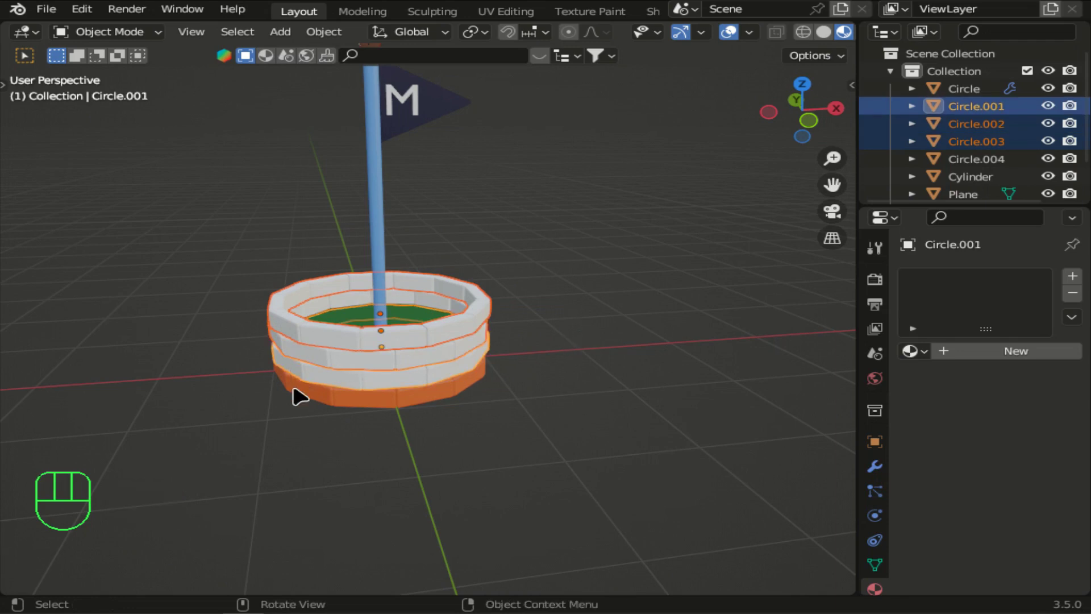
{"action": "left_click", "coordinate": [297, 396], "text": "shift"}
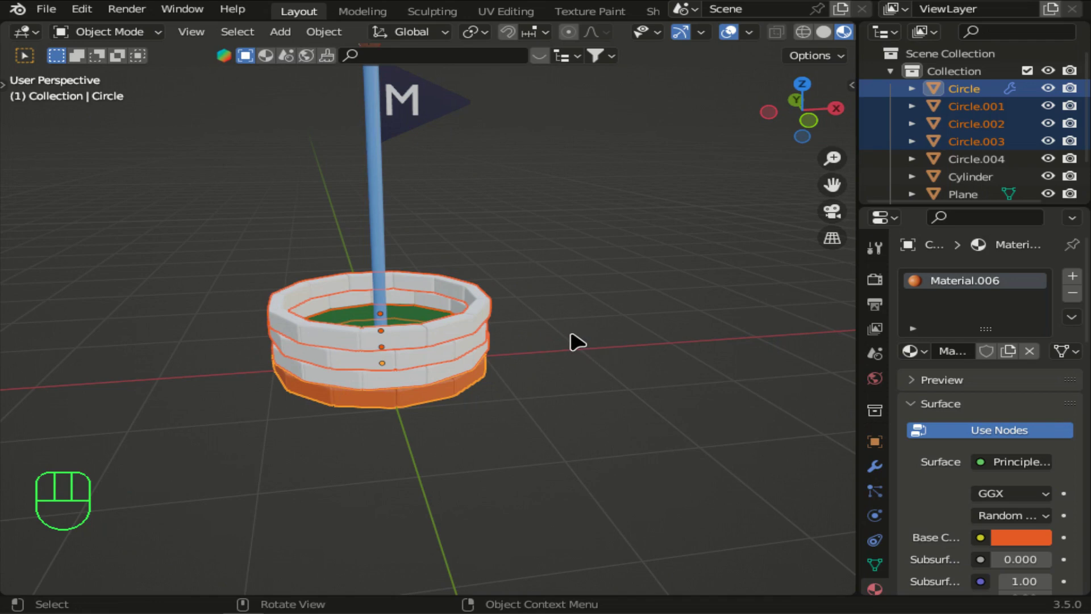
{"action": "key", "text": "ctrl+l"}
{"action": "mouse_move", "coordinate": [571, 334]}
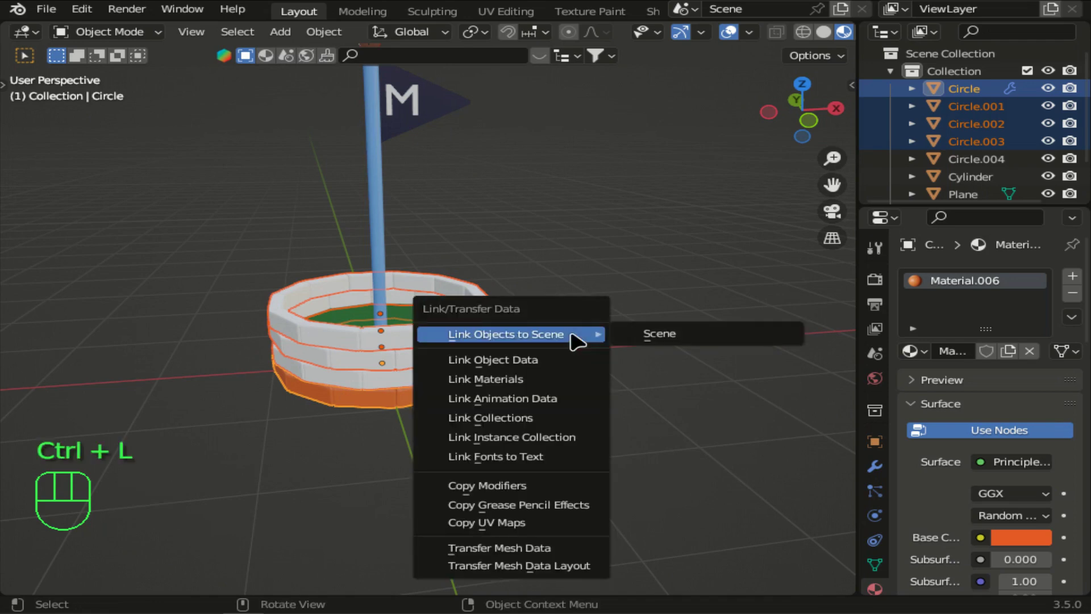
{"action": "left_click", "coordinate": [520, 378]}
{"action": "left_click", "coordinate": [564, 269]}
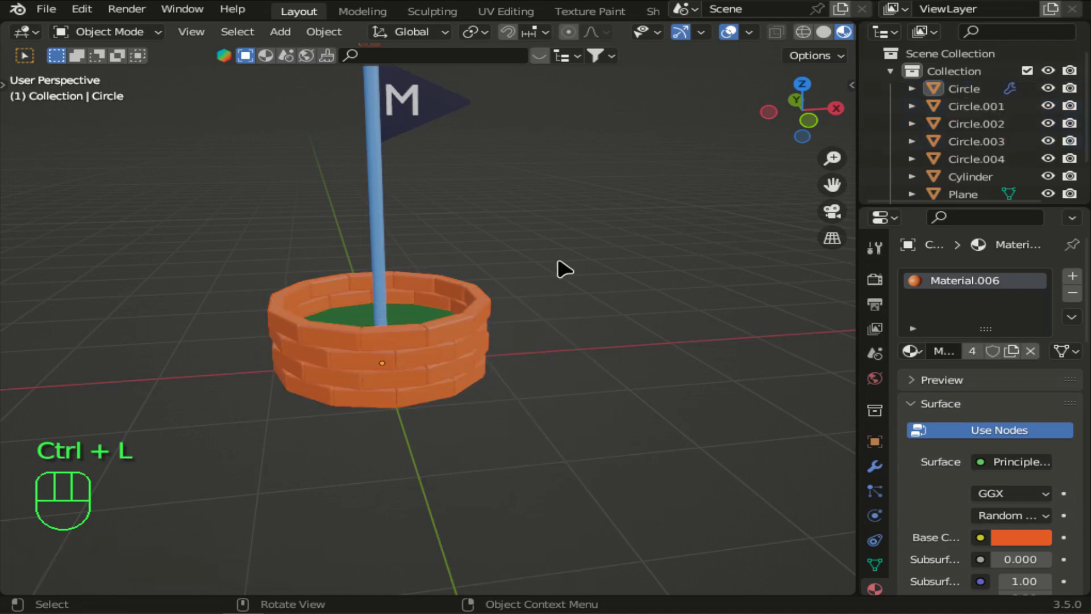
{"action": "left_click_drag", "start_coordinate": [833, 185], "coordinate": [842, 287]}
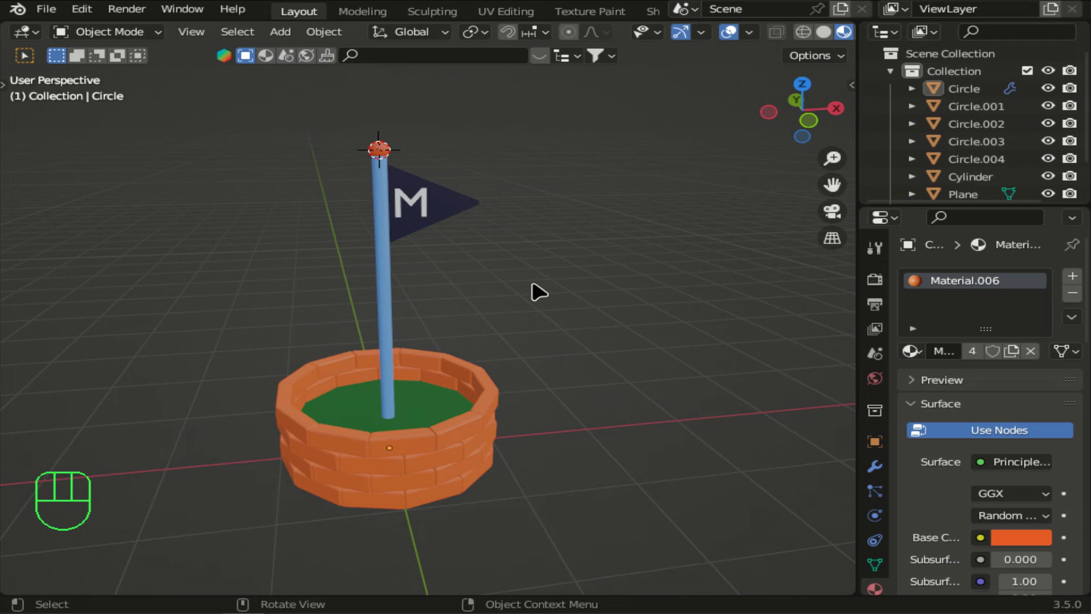